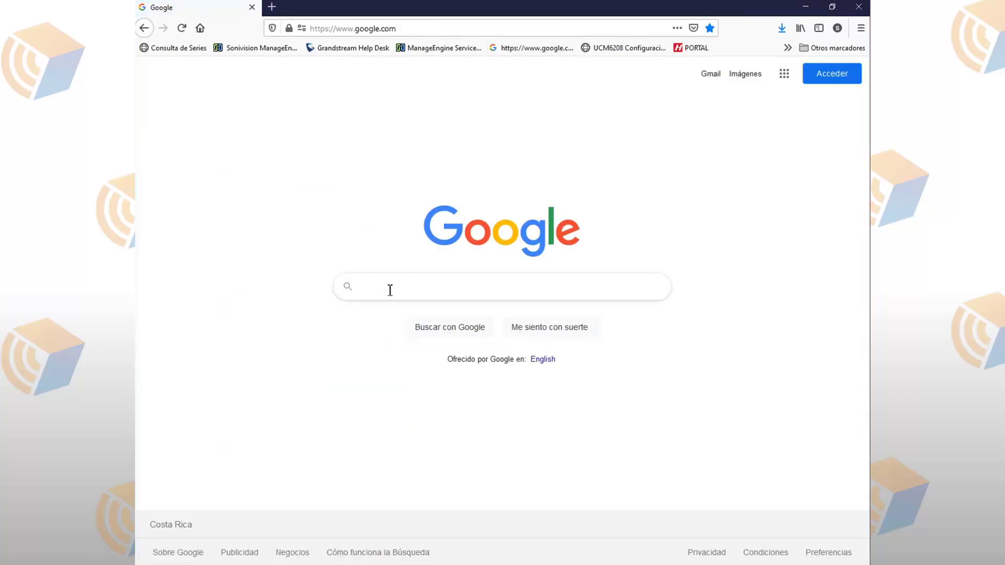
Step: Search Google for 'air link' and open the airLink planner at link.ui.com
{"action": "type", "text": "air link"}
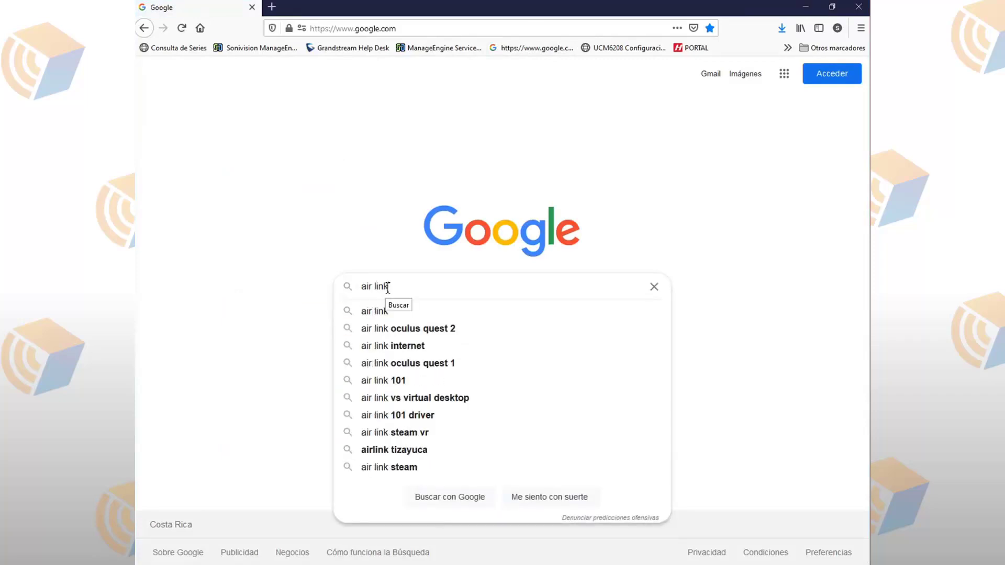
{"action": "key", "text": "Return"}
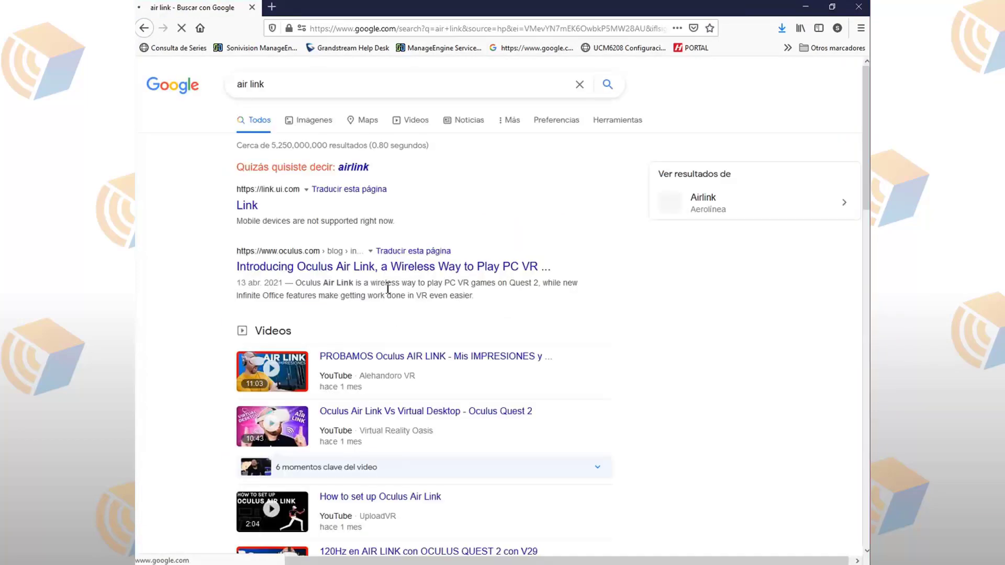
{"action": "left_click", "coordinate": [249, 209]}
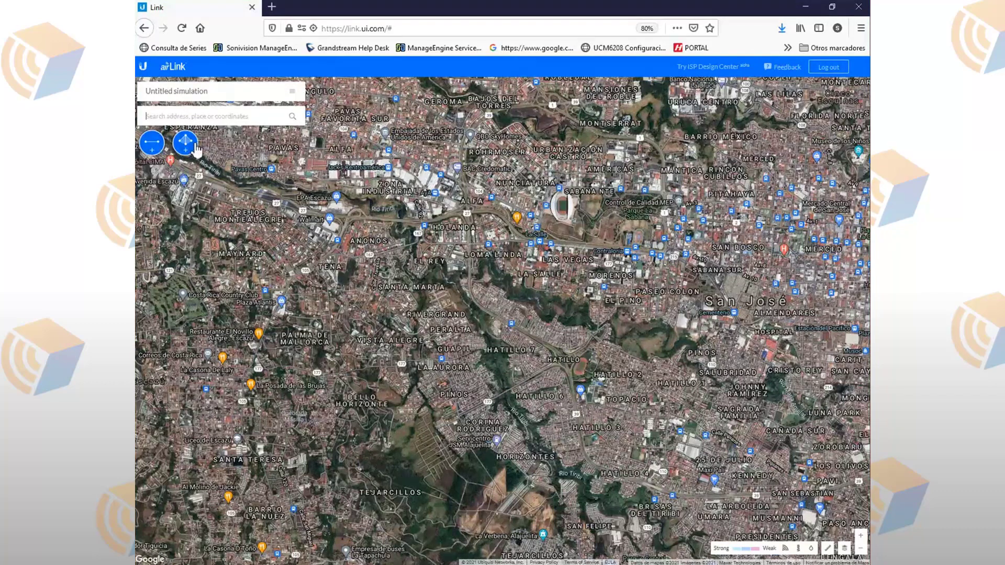
Step: Add a point-to-point link and place both ends near Parque La Sabana, 586 m apart
{"action": "left_click", "coordinate": [150, 150]}
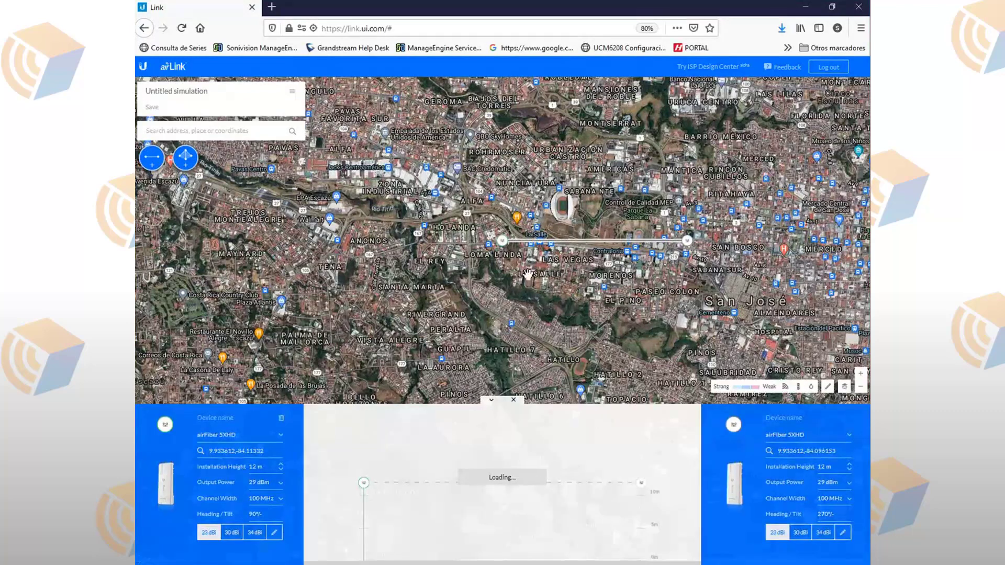
{"action": "left_click_drag", "start_coordinate": [498, 245], "coordinate": [611, 213]}
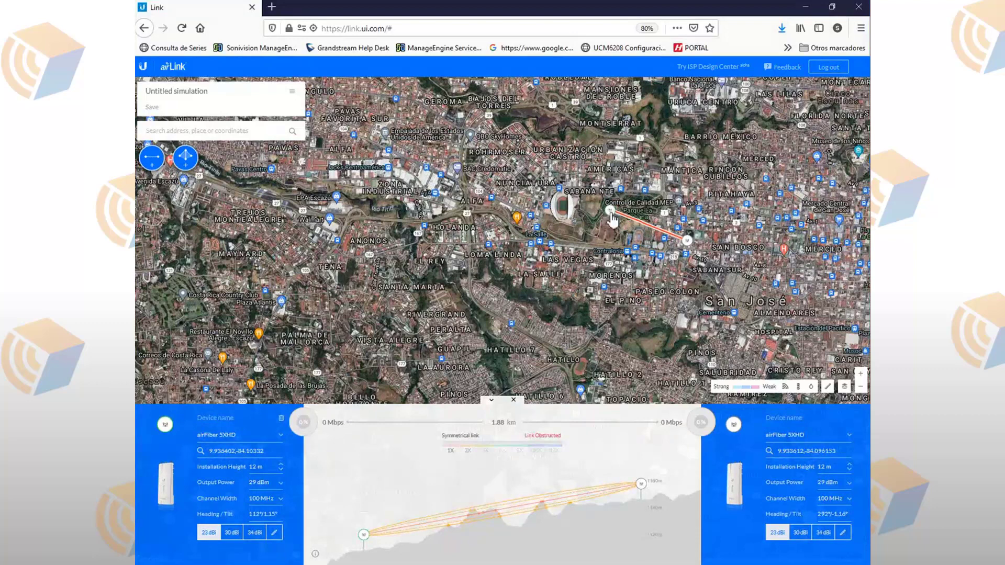
{"action": "left_click", "coordinate": [687, 242]}
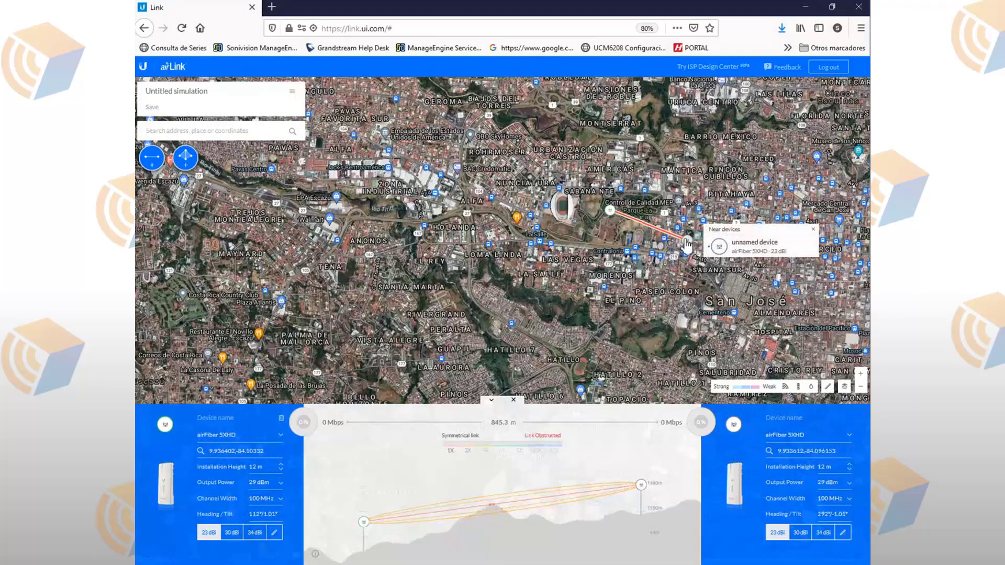
{"action": "left_click_drag", "start_coordinate": [686, 242], "coordinate": [583, 234]}
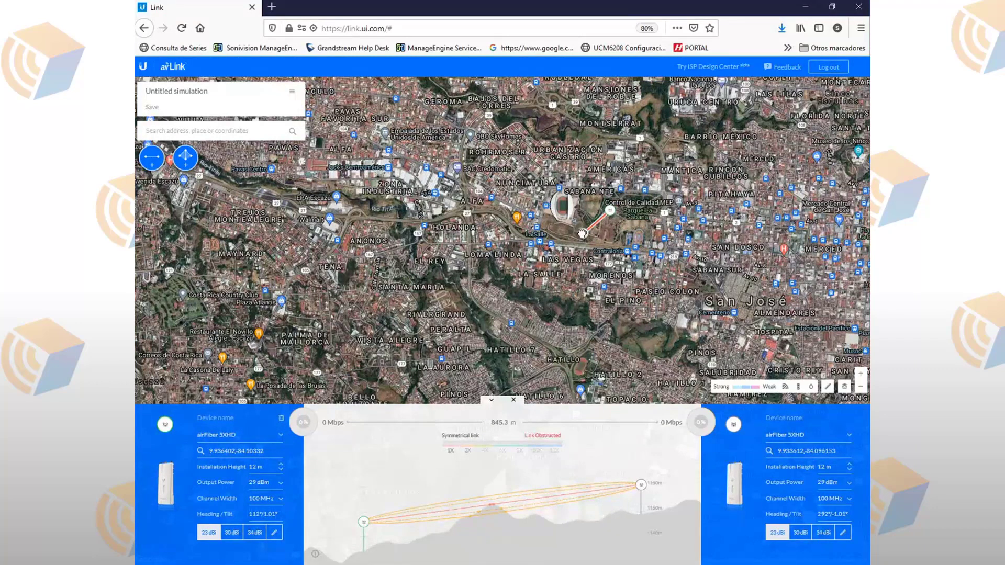
{"action": "left_click_drag", "start_coordinate": [617, 211], "coordinate": [629, 212]}
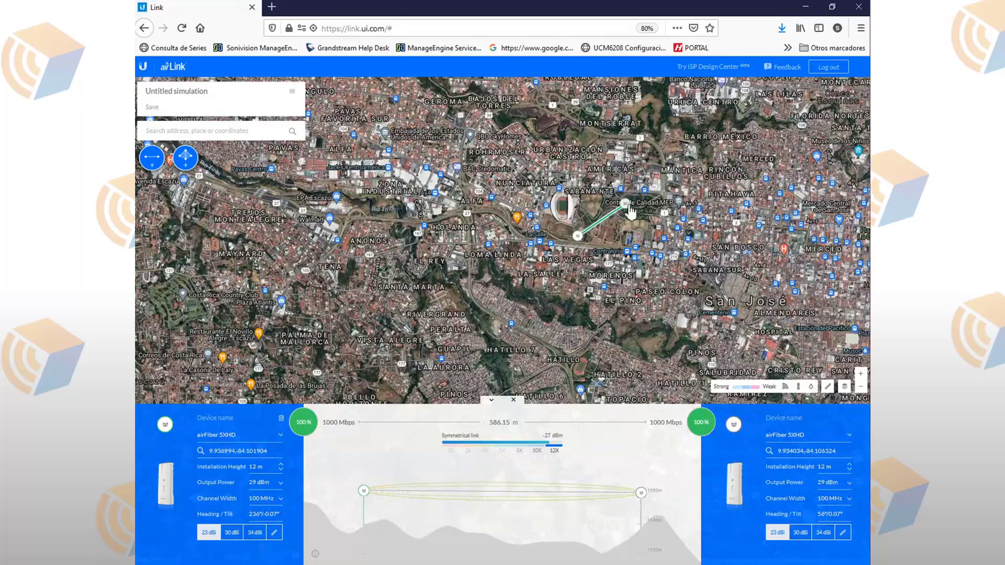
Step: Stretch the link far east, then bring its east end back for a 518 m link
{"action": "left_click_drag", "start_coordinate": [627, 205], "coordinate": [728, 208]}
{"action": "mouse_move", "coordinate": [524, 507]}
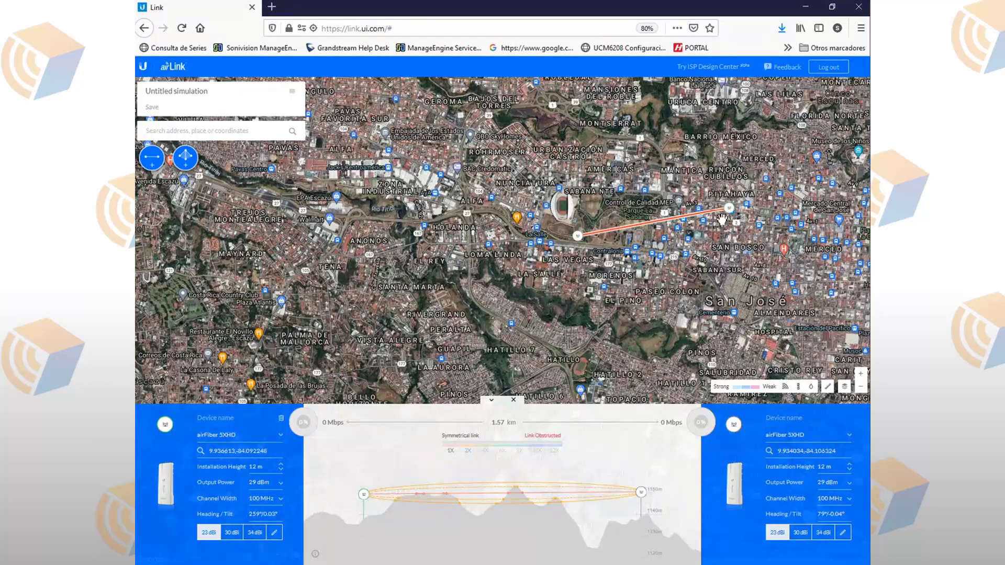
{"action": "left_click_drag", "start_coordinate": [729, 208], "coordinate": [621, 208]}
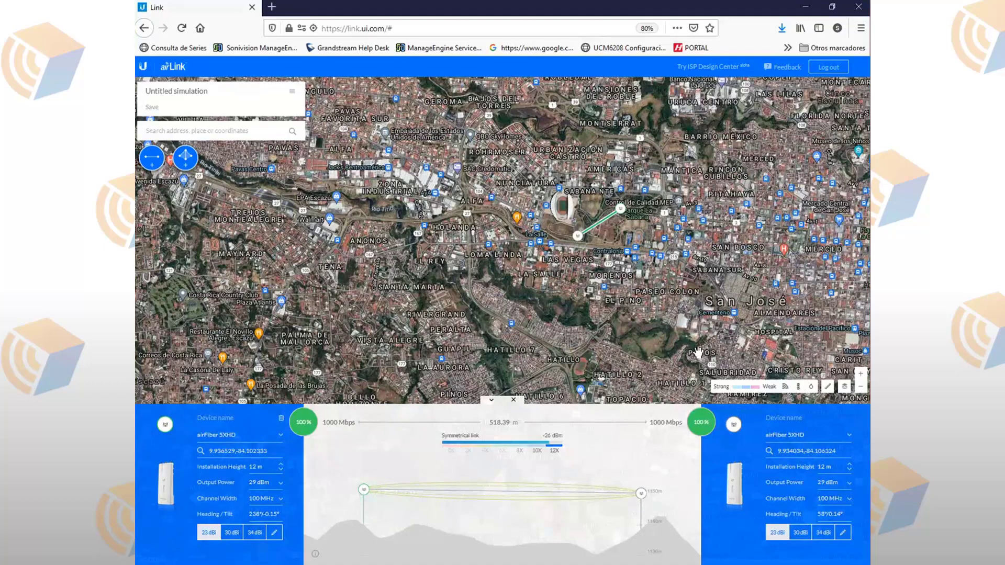
Step: Zoom the page to 150% to read the link's Mbps and signal figures
{"action": "scroll", "coordinate": [692, 355], "scroll_direction": "up", "scroll_amount": 4}
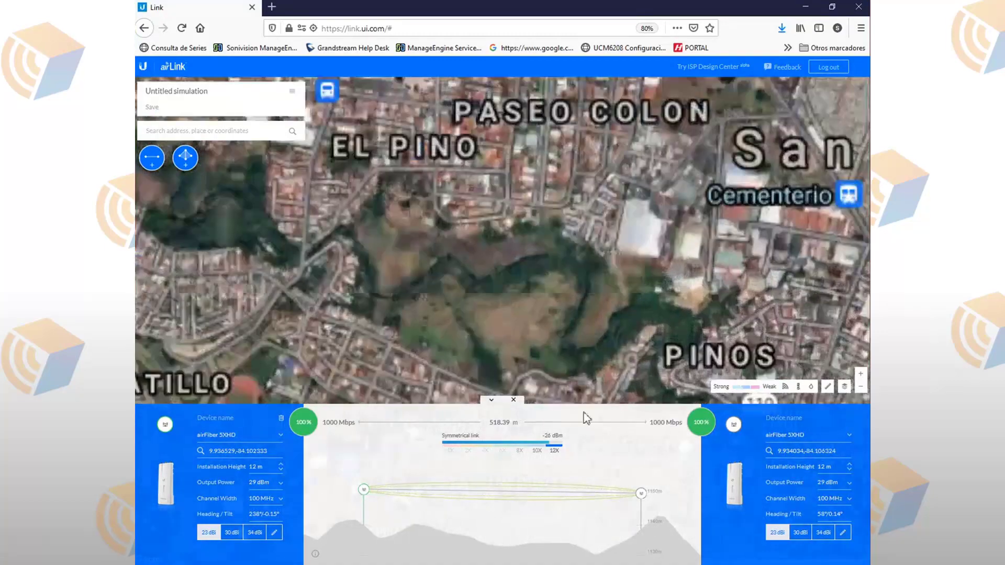
{"action": "scroll", "coordinate": [582, 362], "scroll_direction": "down", "scroll_amount": 2}
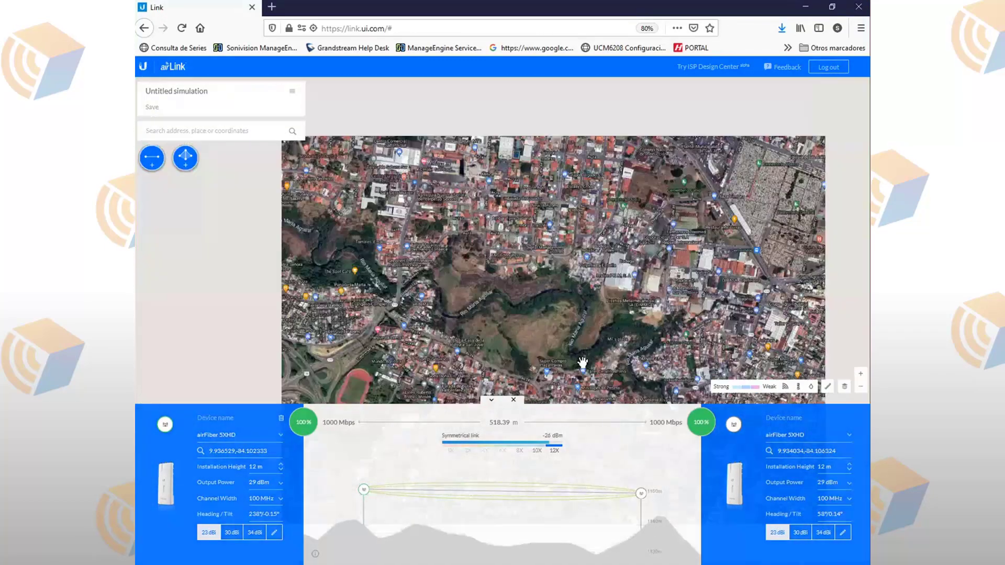
{"action": "key", "text": "ctrl+plus"}
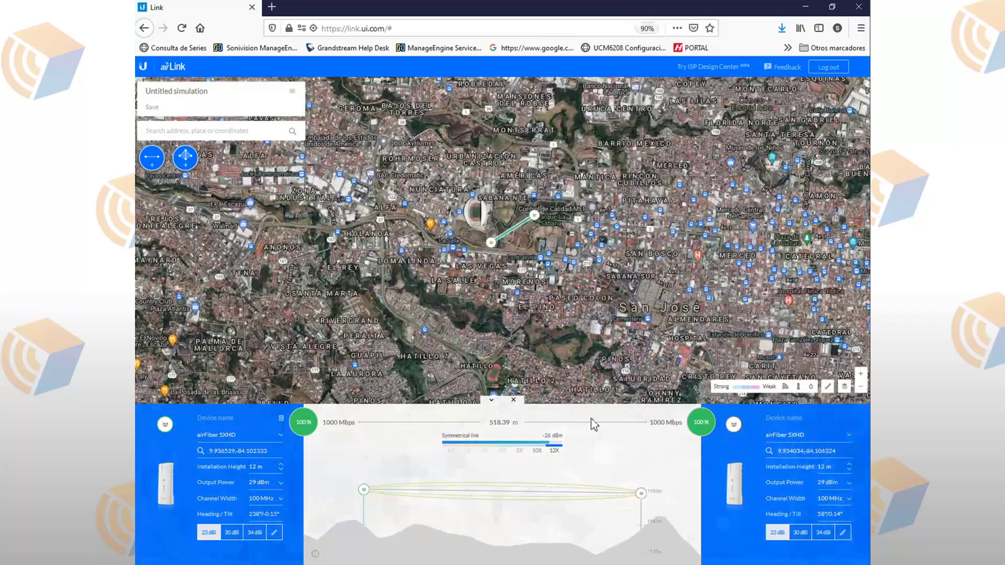
{"action": "key", "text": "ctrl+plus"}
{"action": "key", "text": "ctrl+plus"}
{"action": "key", "text": "ctrl+plus"}
{"action": "key", "text": "ctrl+plus"}
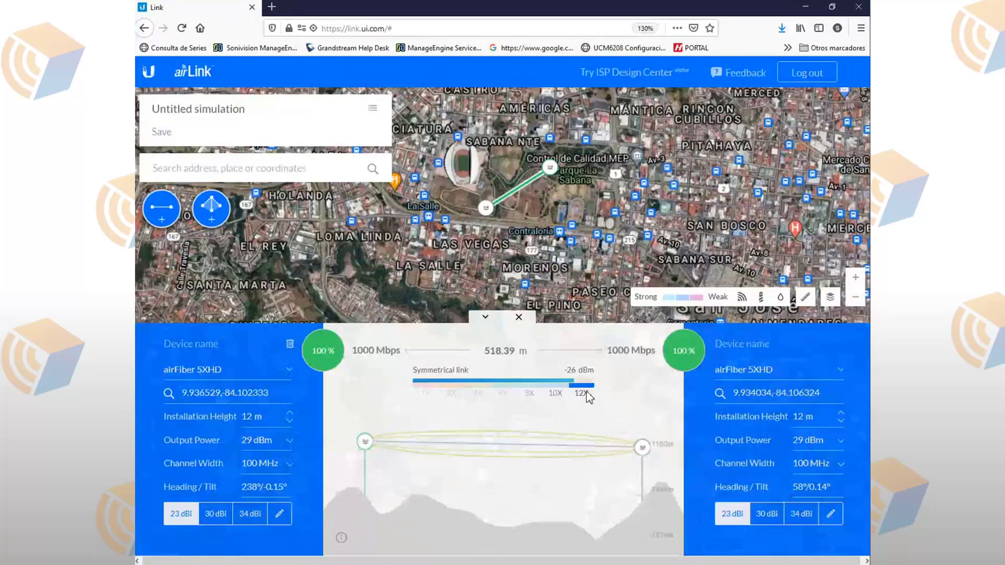
{"action": "key", "text": "ctrl+plus"}
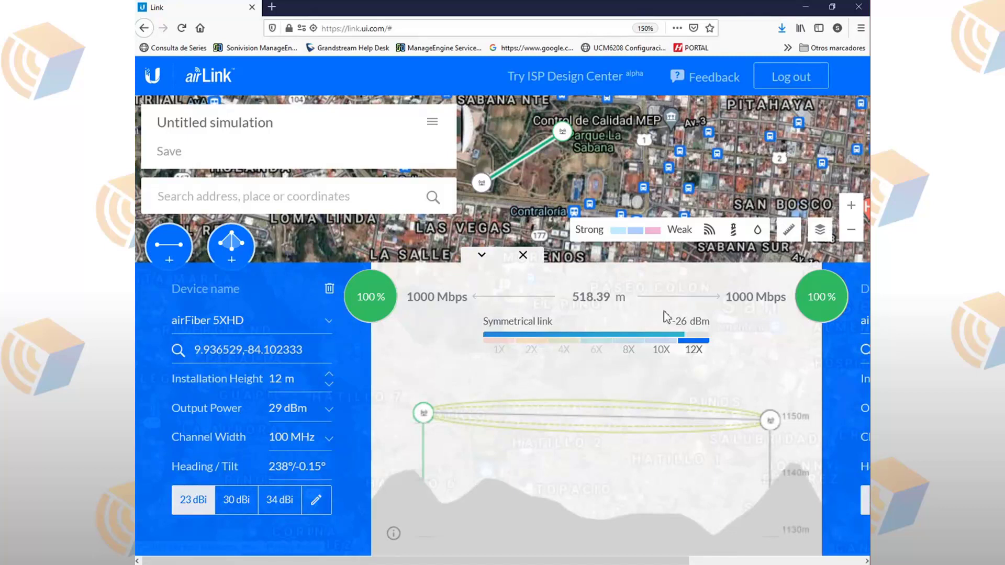
{"action": "mouse_move", "coordinate": [736, 304]}
{"action": "mouse_move", "coordinate": [419, 304]}
Step: Clear the Most Popular filter and make the left radio a NanoBeam 5AC
{"action": "left_click", "coordinate": [297, 327]}
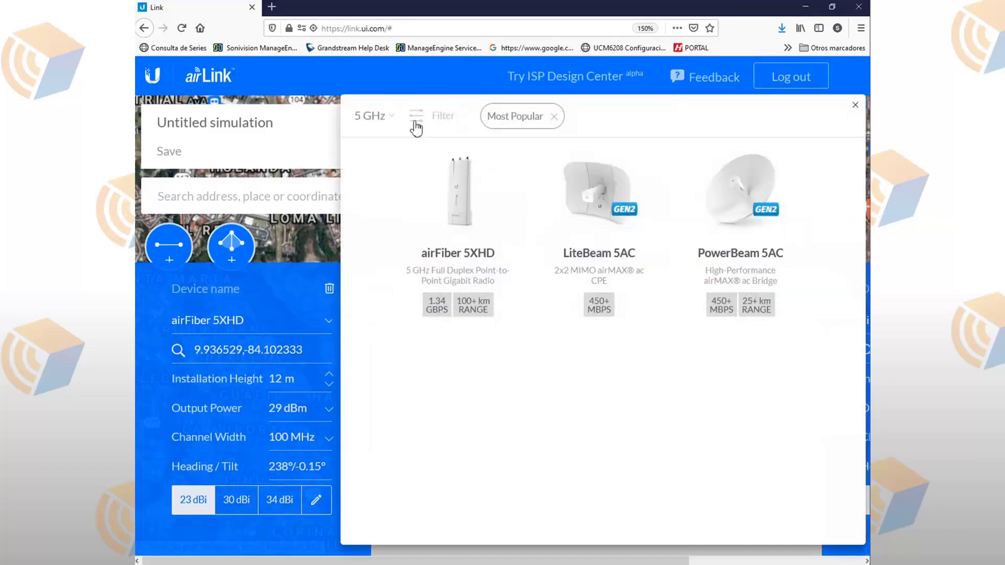
{"action": "left_click", "coordinate": [411, 117]}
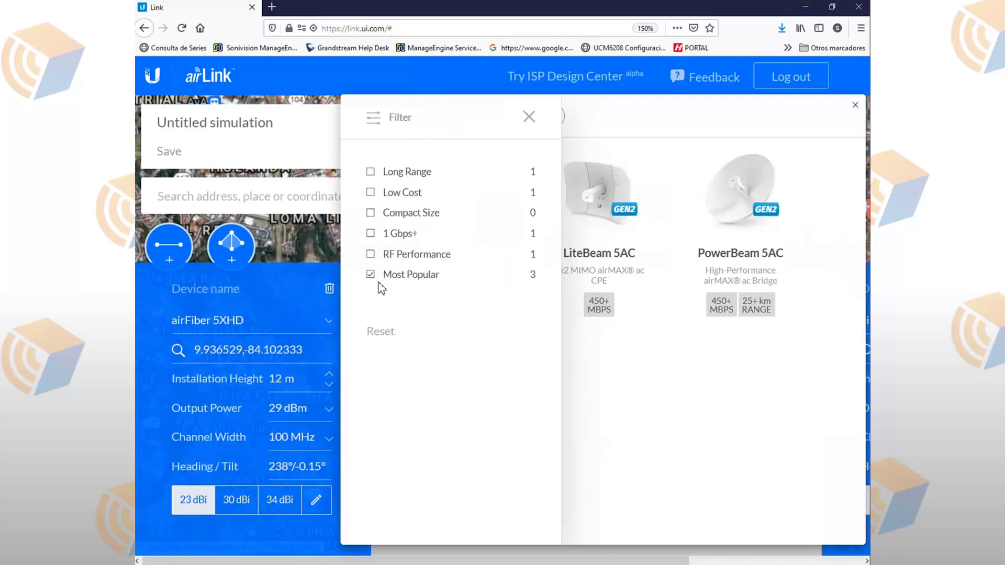
{"action": "left_click", "coordinate": [370, 275]}
{"action": "left_click", "coordinate": [524, 124]}
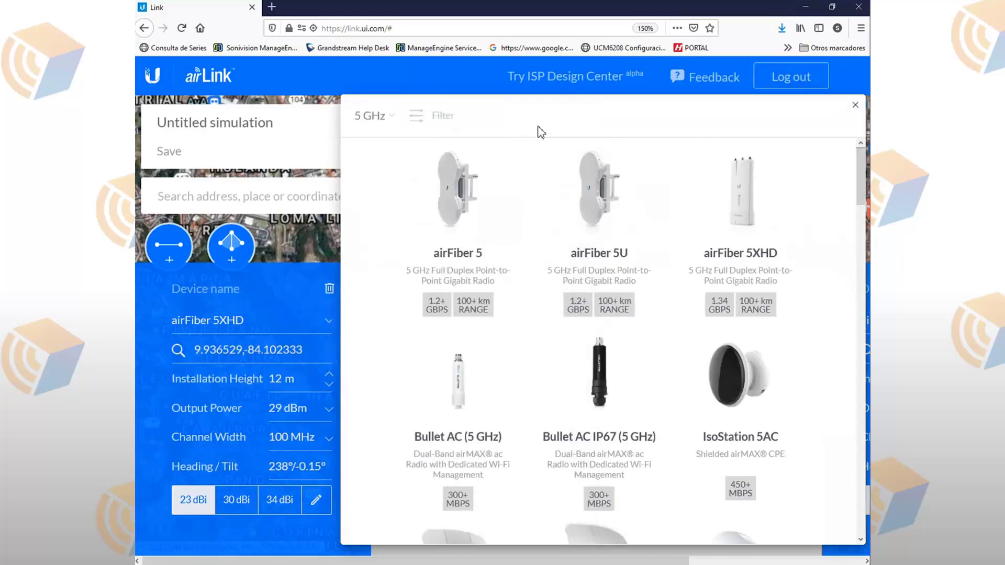
{"action": "scroll", "coordinate": [571, 328], "scroll_direction": "down", "scroll_amount": 5}
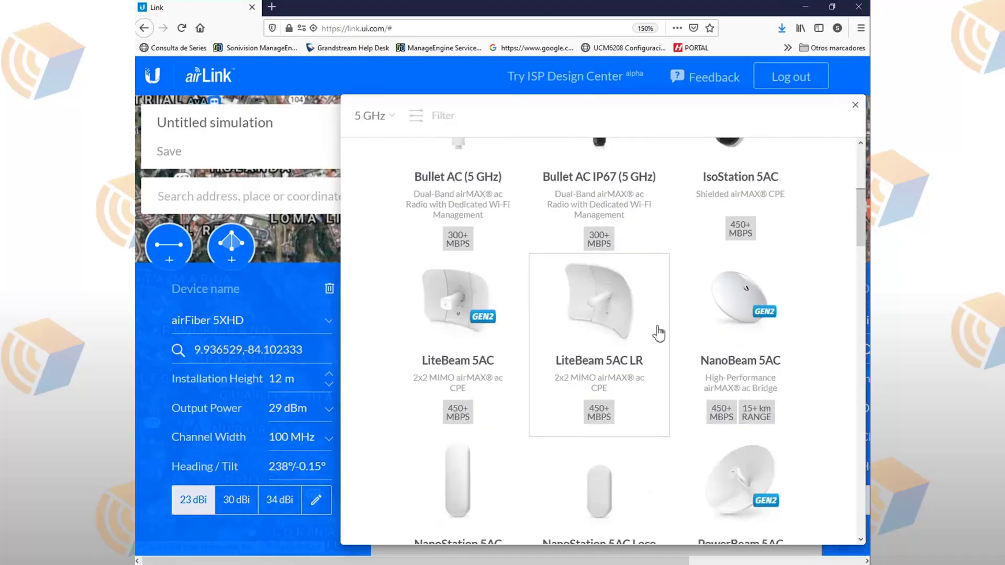
{"action": "scroll", "coordinate": [701, 374], "scroll_direction": "down", "scroll_amount": 2}
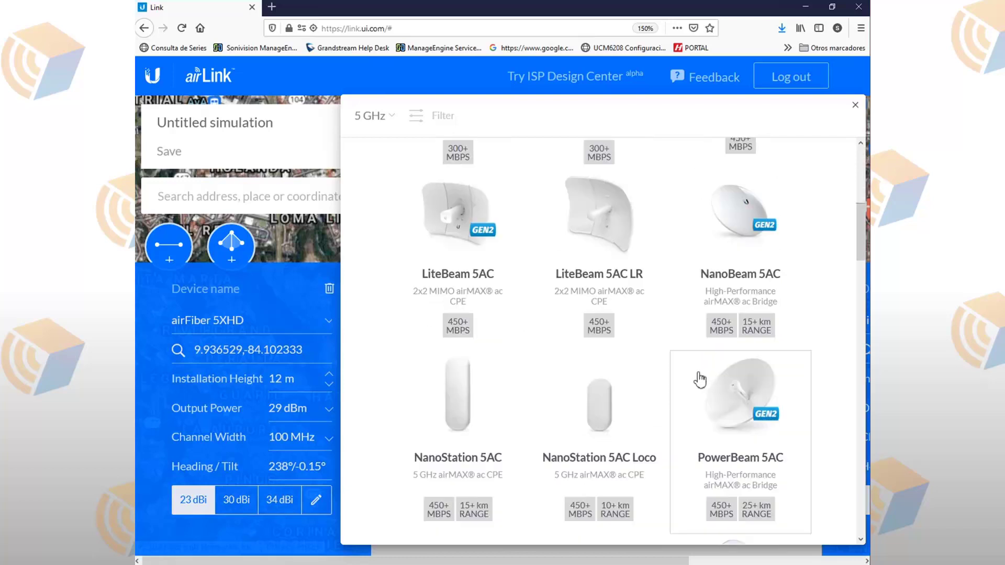
{"action": "left_click", "coordinate": [735, 266]}
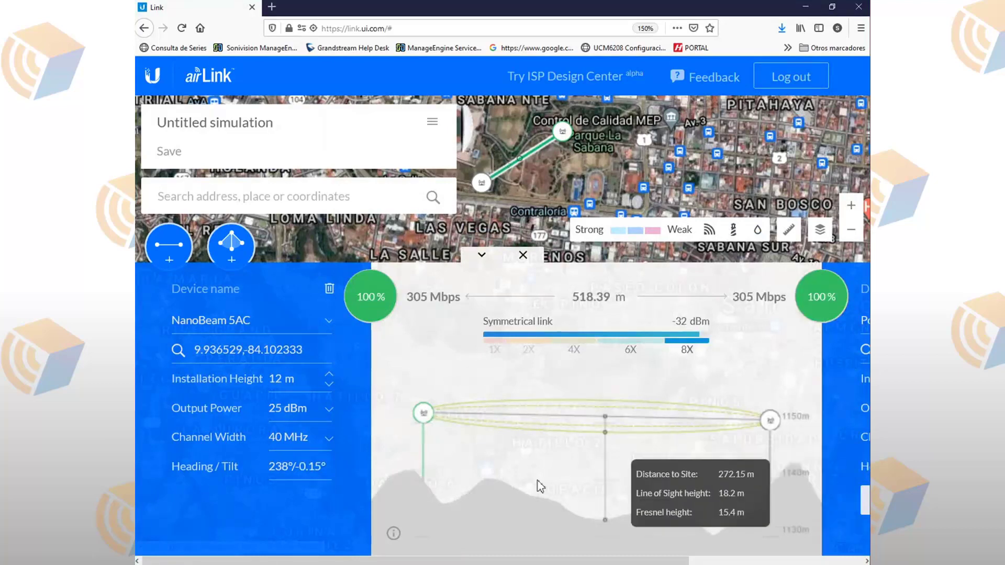
Step: Zoom the page out to 120% and make the right radio a NanoBeam 5AC
{"action": "key", "text": "ctrl+minus"}
{"action": "key", "text": "ctrl+minus"}
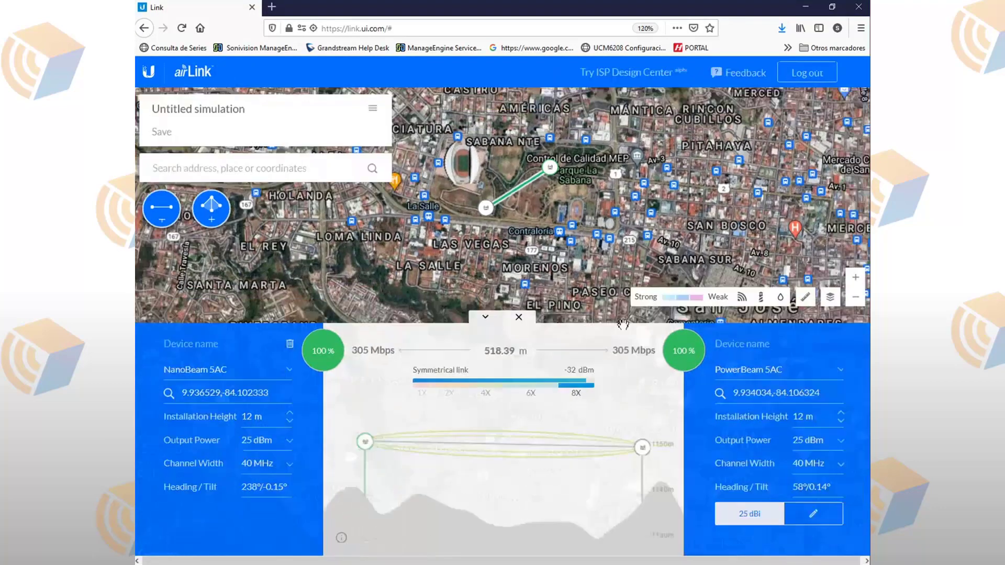
{"action": "left_click", "coordinate": [763, 371]}
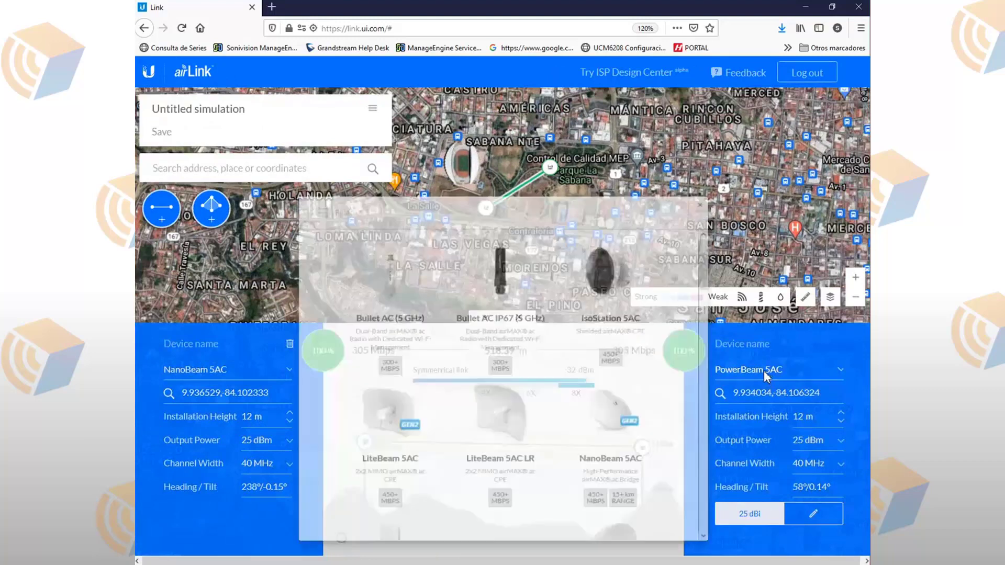
{"action": "left_click", "coordinate": [611, 448]}
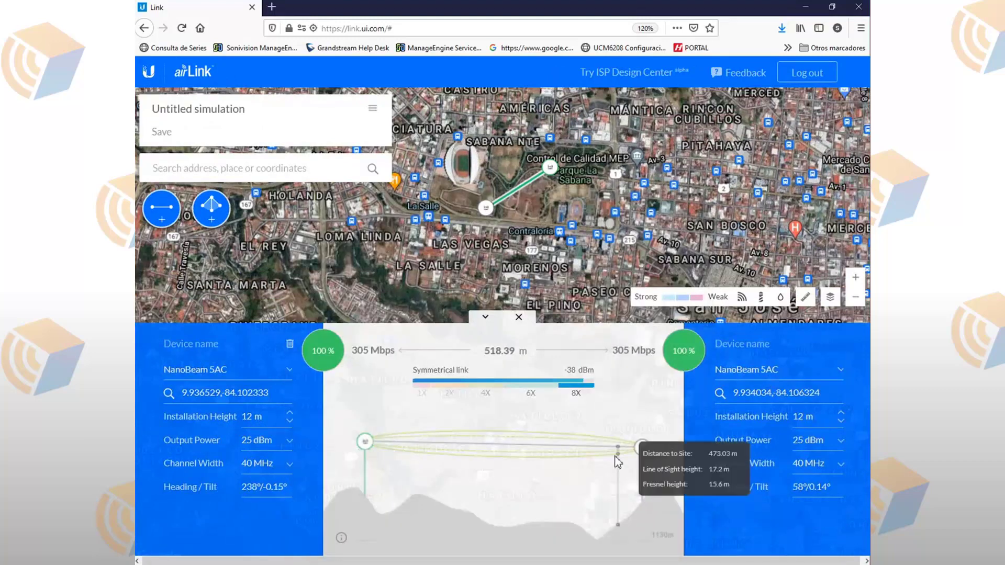
{"action": "mouse_move", "coordinate": [354, 357]}
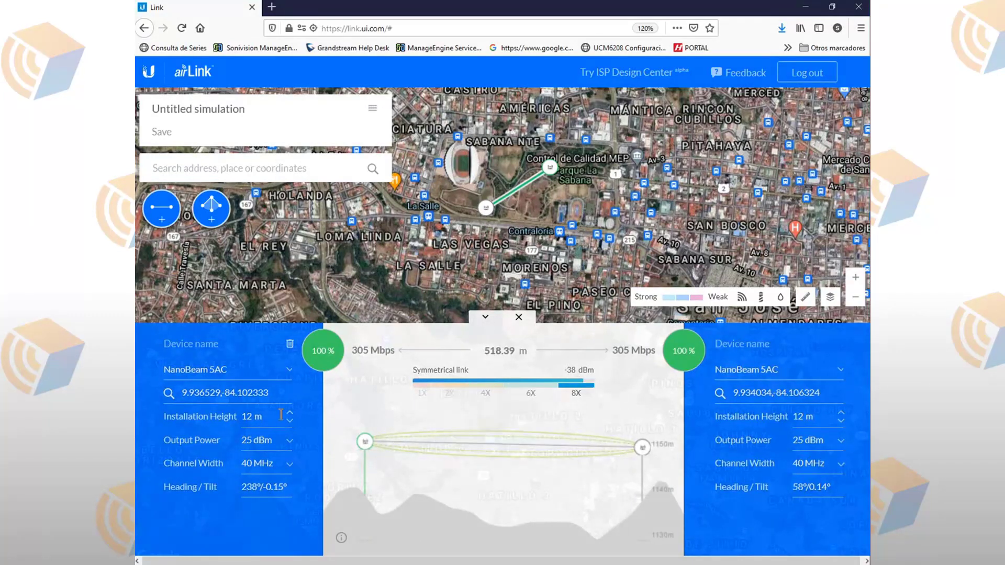
Step: Set the left NanoBeam's installation height to 11 m and the right one's to 10 m
{"action": "left_click_drag", "start_coordinate": [268, 393], "coordinate": [169, 412]}
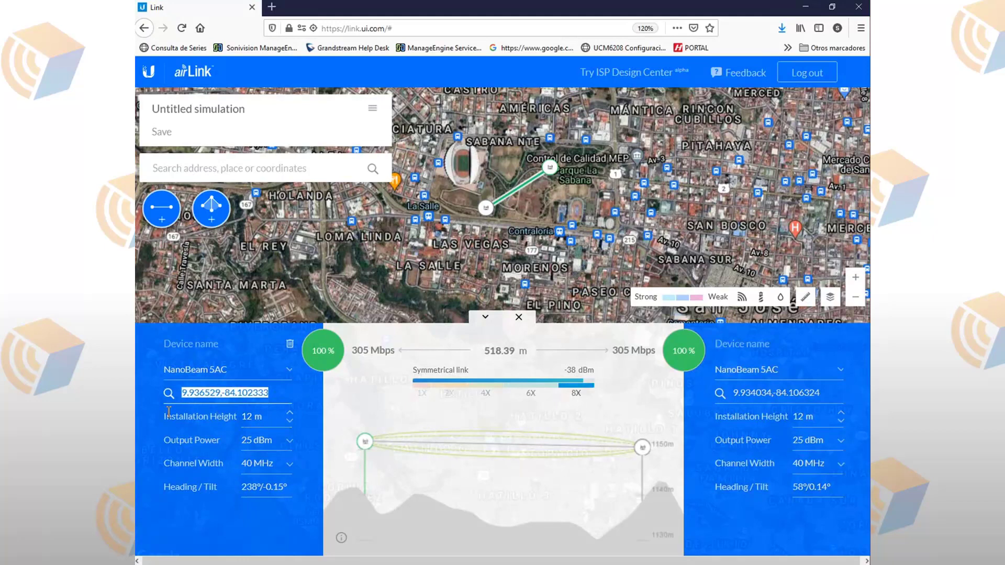
{"action": "triple_click", "coordinate": [747, 394]}
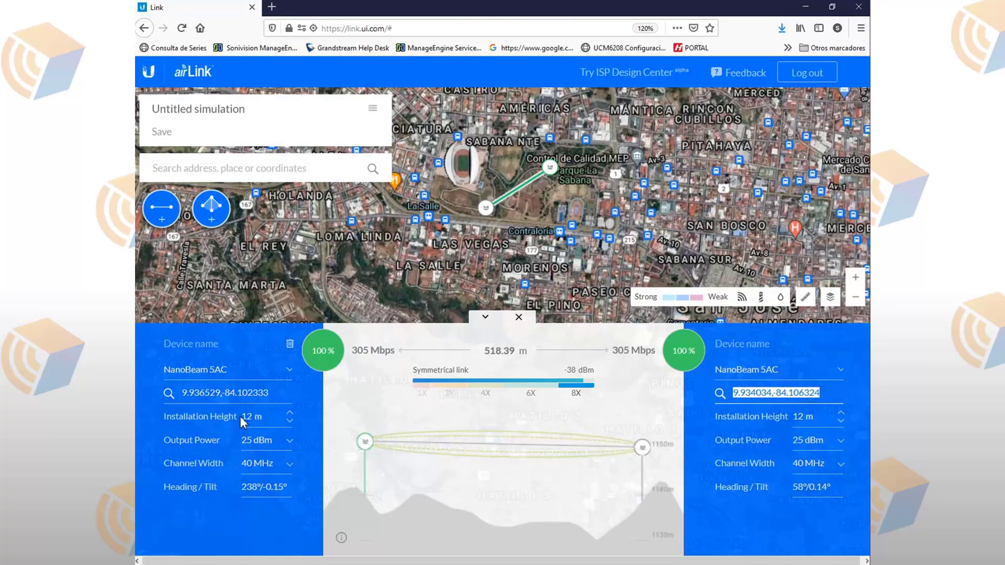
{"action": "left_click", "coordinate": [290, 422]}
{"action": "left_click", "coordinate": [290, 422]}
{"action": "left_click", "coordinate": [291, 423]}
{"action": "left_click", "coordinate": [291, 423]}
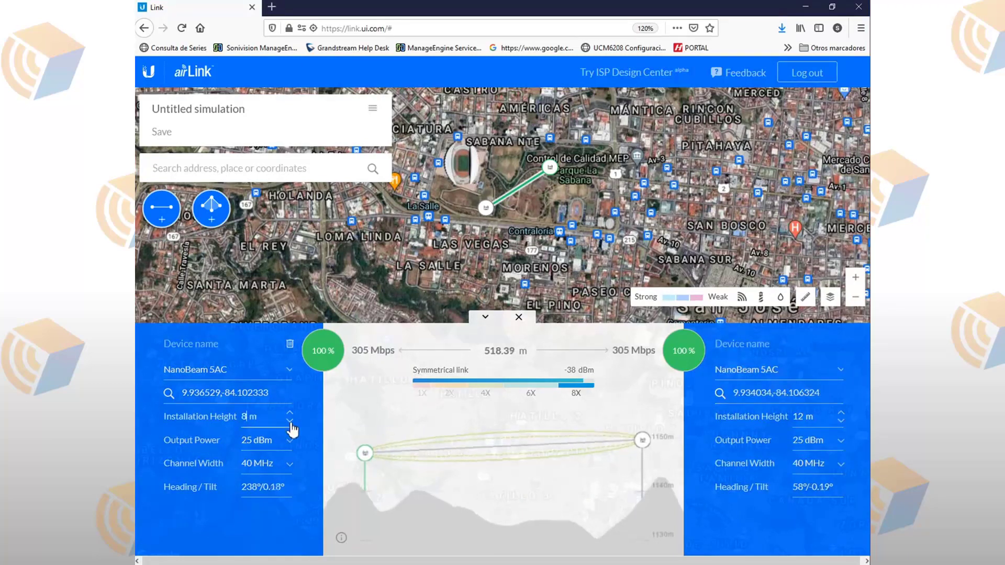
{"action": "left_click", "coordinate": [290, 413]}
{"action": "left_click", "coordinate": [290, 413]}
{"action": "left_click", "coordinate": [290, 413]}
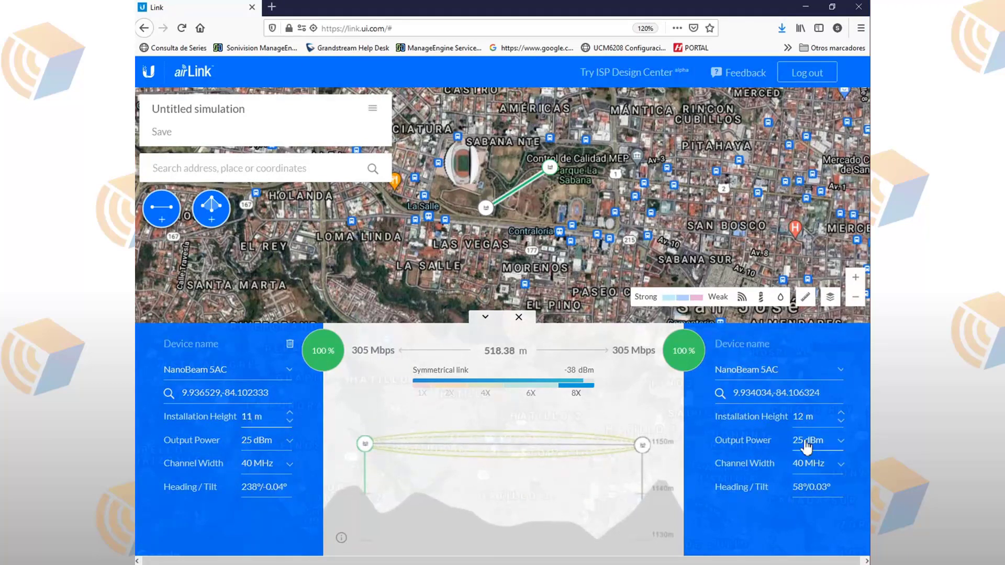
{"action": "left_click", "coordinate": [843, 421]}
{"action": "left_click", "coordinate": [843, 421]}
{"action": "left_click", "coordinate": [843, 422]}
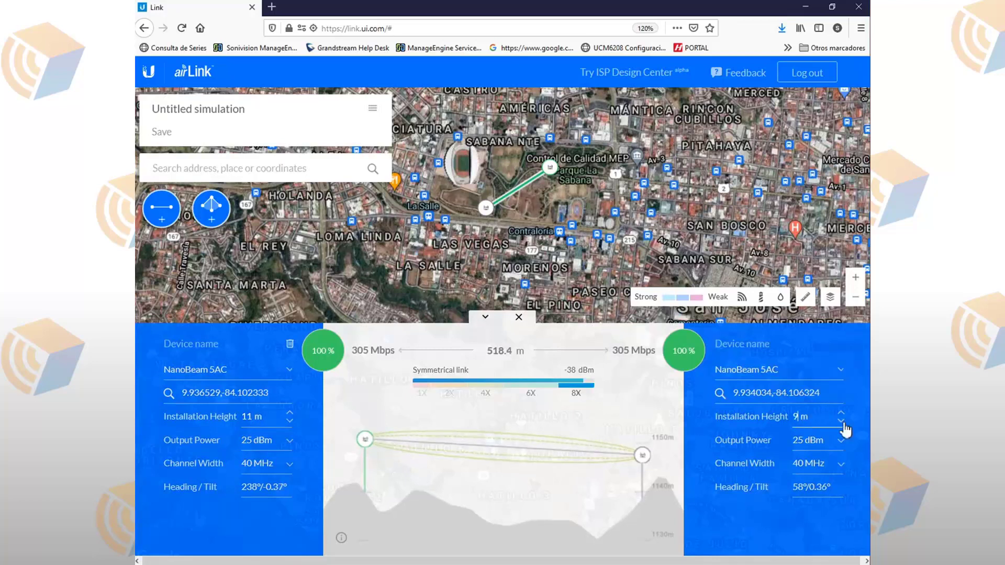
{"action": "left_click", "coordinate": [842, 412]}
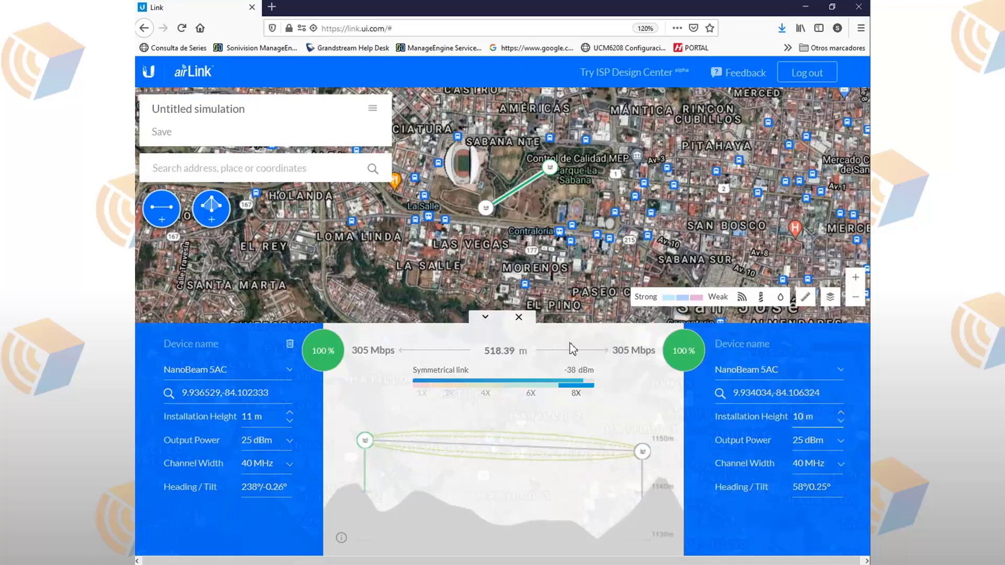
Step: Lower output power to 20 dBm on the left radio and 21 dBm on the right
{"action": "left_click", "coordinate": [290, 441]}
{"action": "left_click_drag", "start_coordinate": [432, 439], "coordinate": [345, 441]}
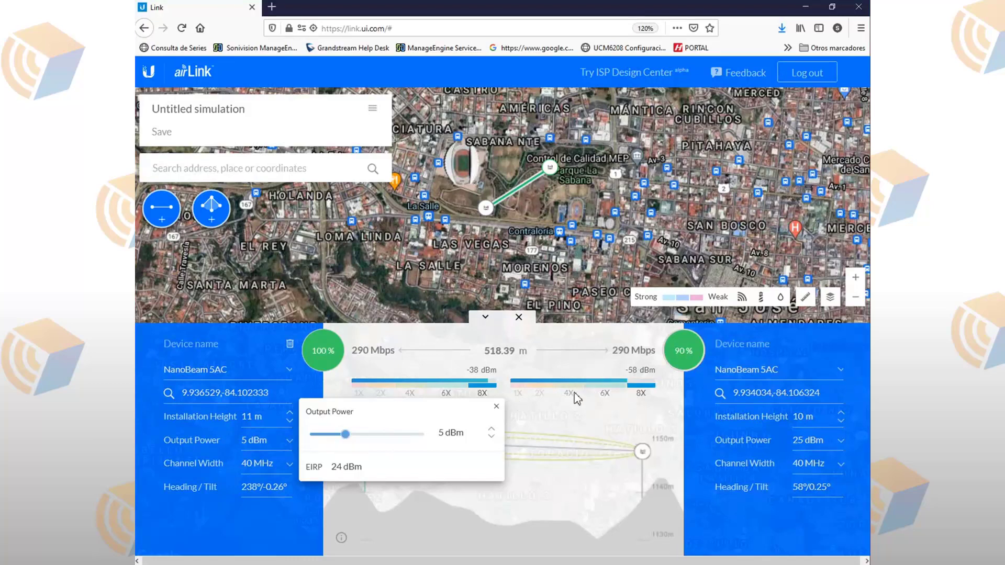
{"action": "left_click_drag", "start_coordinate": [345, 434], "coordinate": [406, 441]}
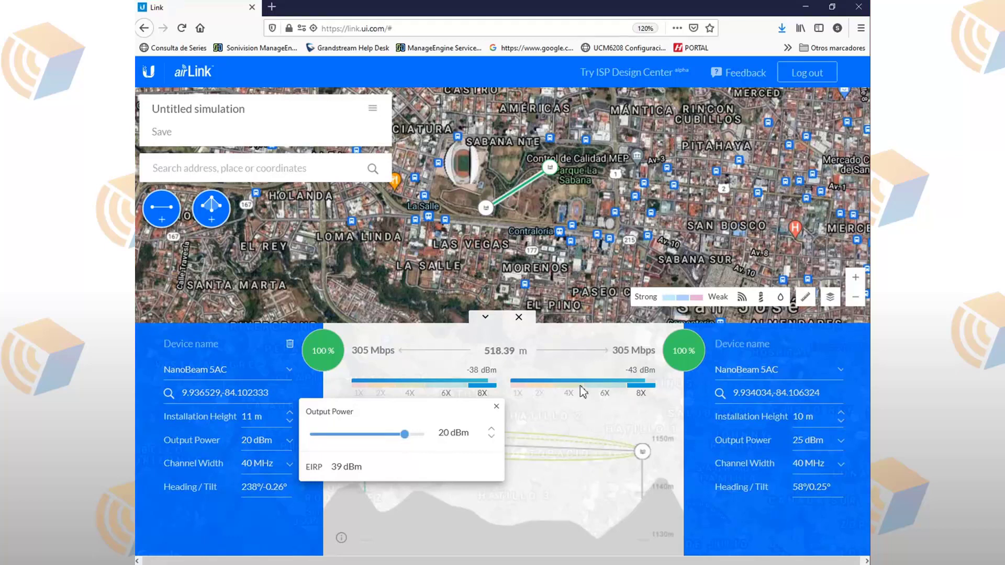
{"action": "left_click", "coordinate": [834, 445]}
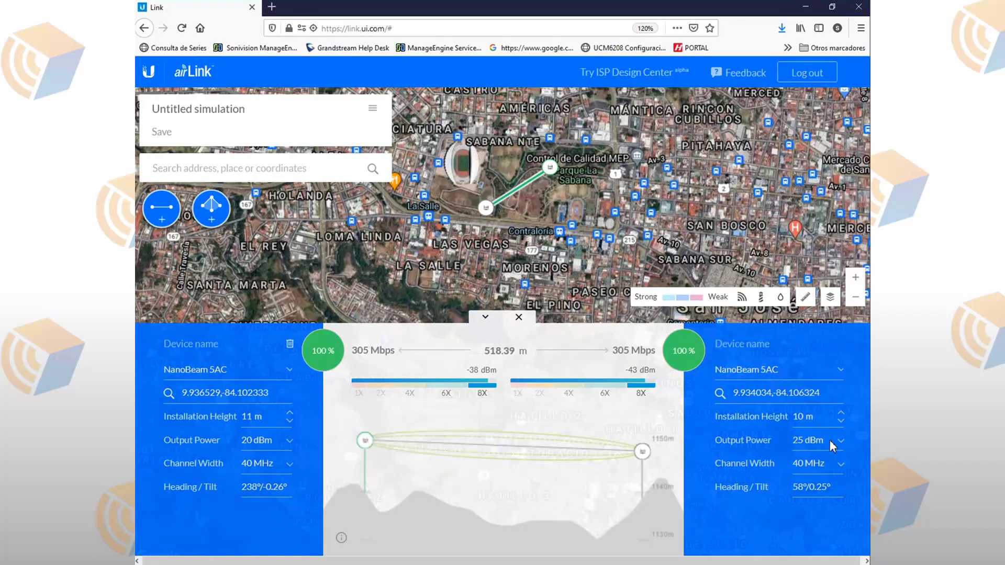
{"action": "left_click", "coordinate": [833, 444]}
{"action": "left_click_drag", "start_coordinate": [705, 434], "coordinate": [690, 440]}
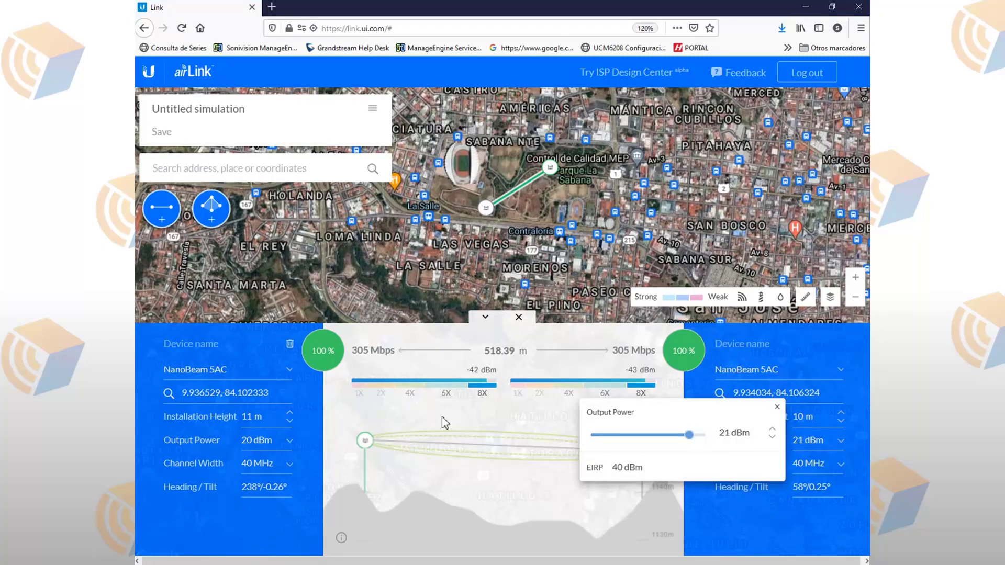
{"action": "left_click", "coordinate": [445, 423]}
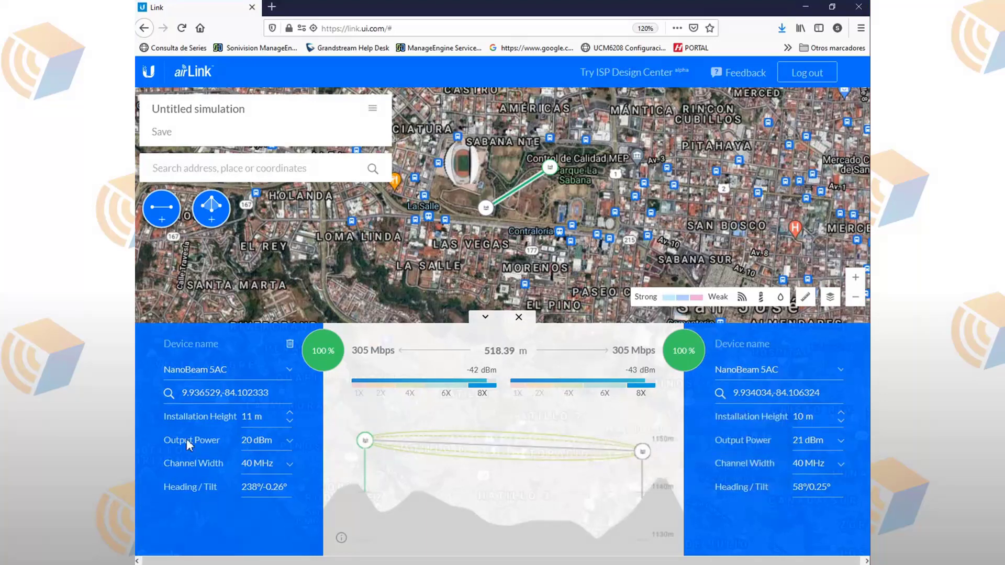
{"action": "left_click", "coordinate": [276, 468]}
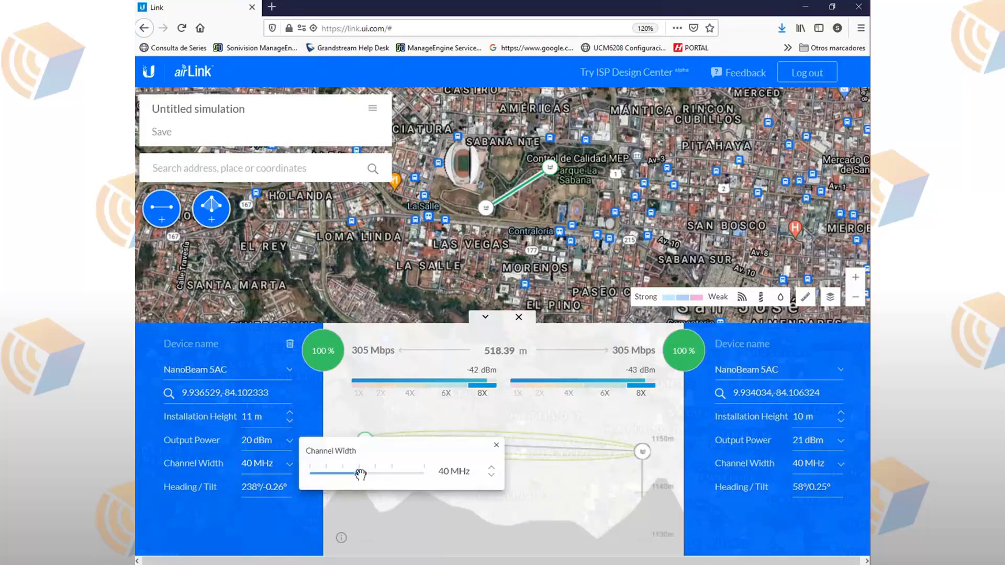
{"action": "left_click", "coordinate": [370, 359]}
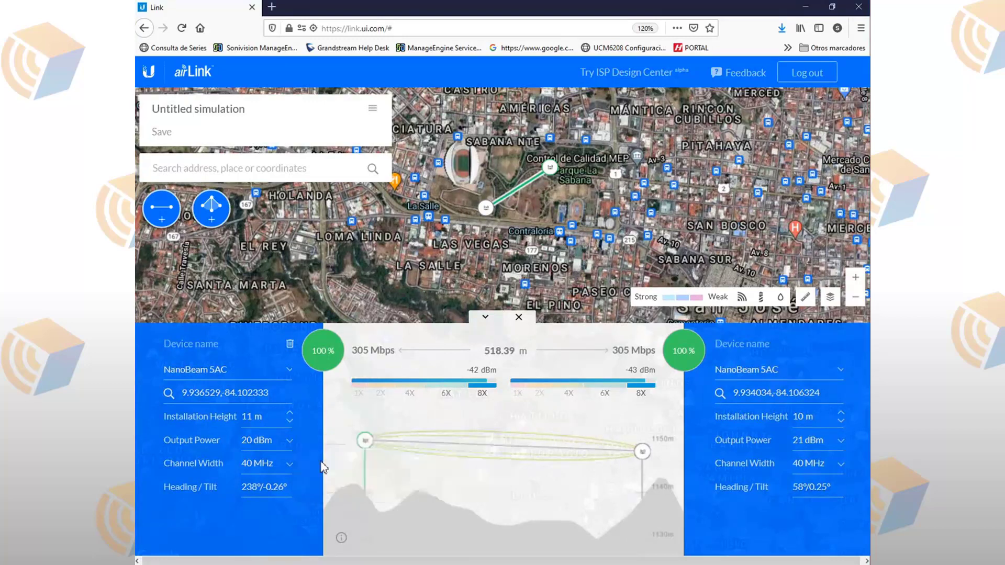
{"action": "left_click", "coordinate": [269, 468]}
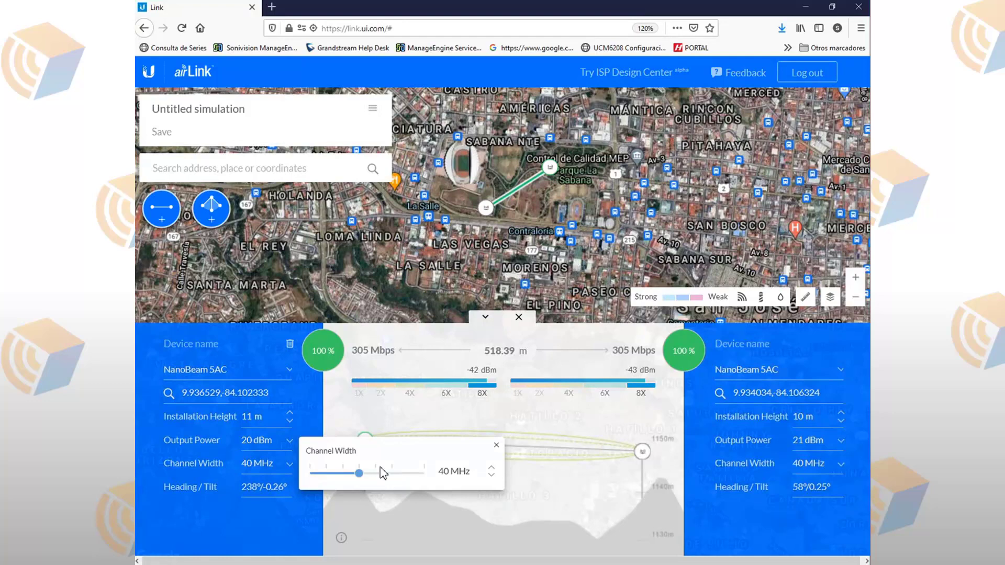
{"action": "left_click", "coordinate": [402, 474]}
{"action": "left_click", "coordinate": [424, 473]}
{"action": "left_click", "coordinate": [547, 496]}
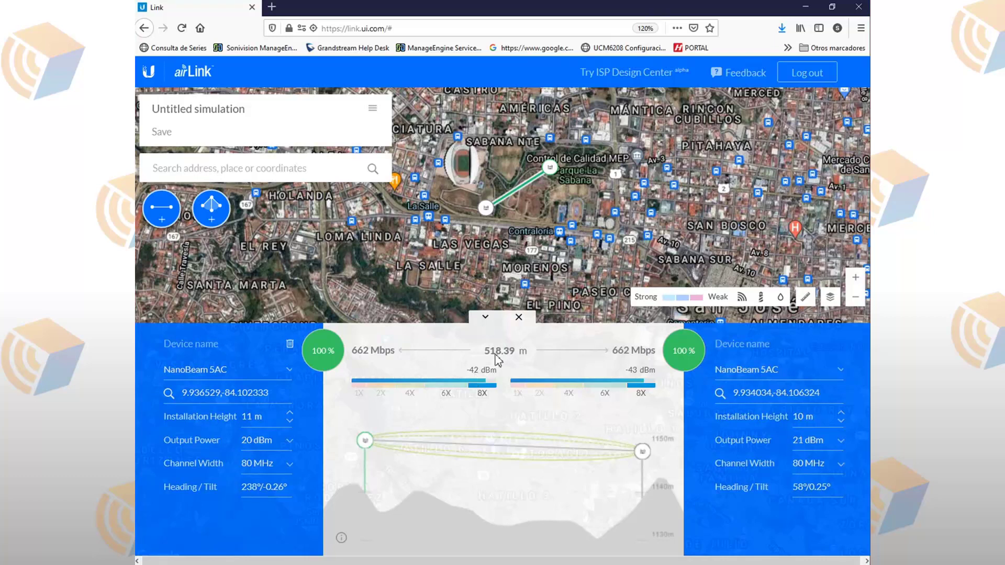
{"action": "left_click", "coordinate": [288, 467]}
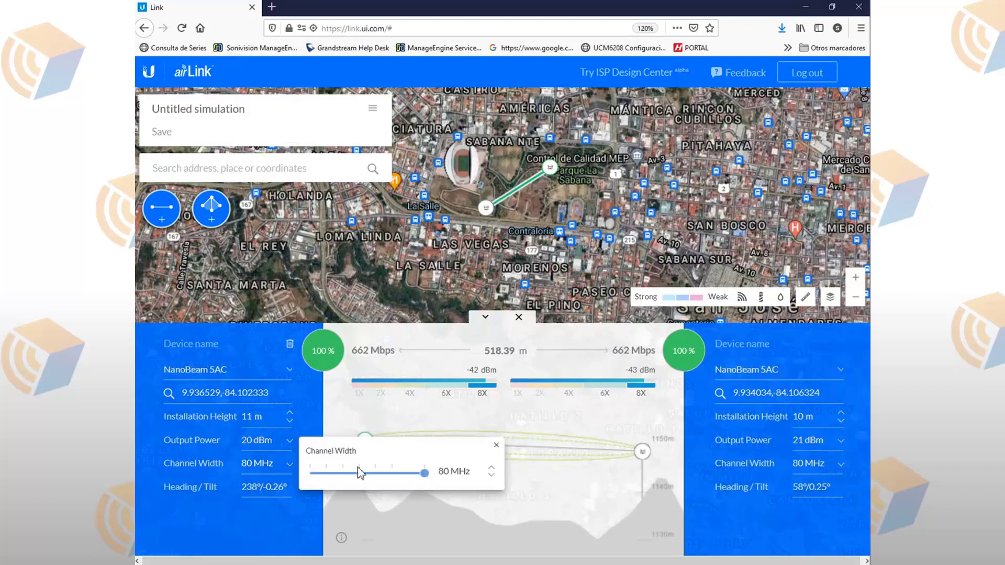
{"action": "left_click_drag", "start_coordinate": [359, 473], "coordinate": [329, 474]}
{"action": "left_click", "coordinate": [357, 473]}
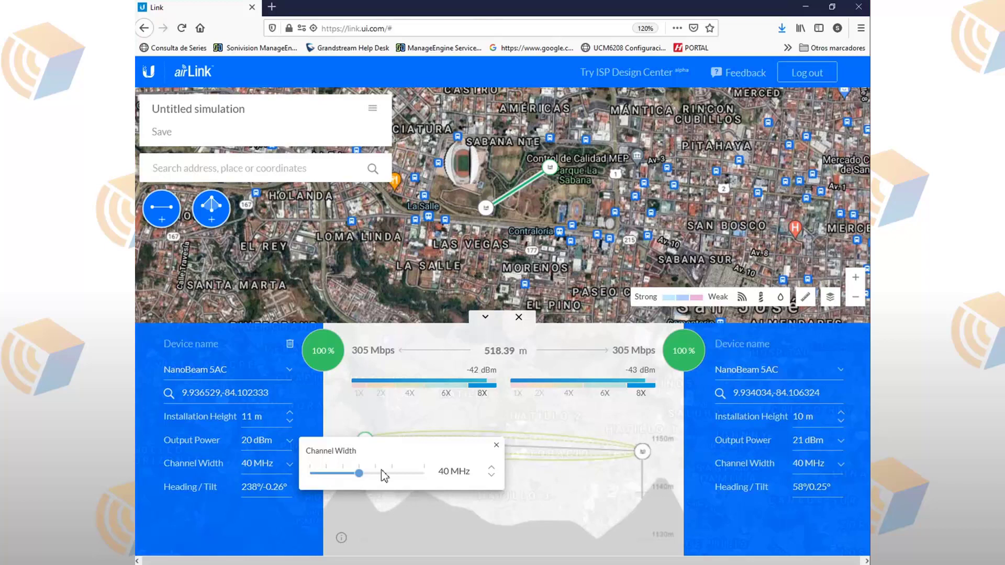
{"action": "left_click", "coordinate": [646, 508]}
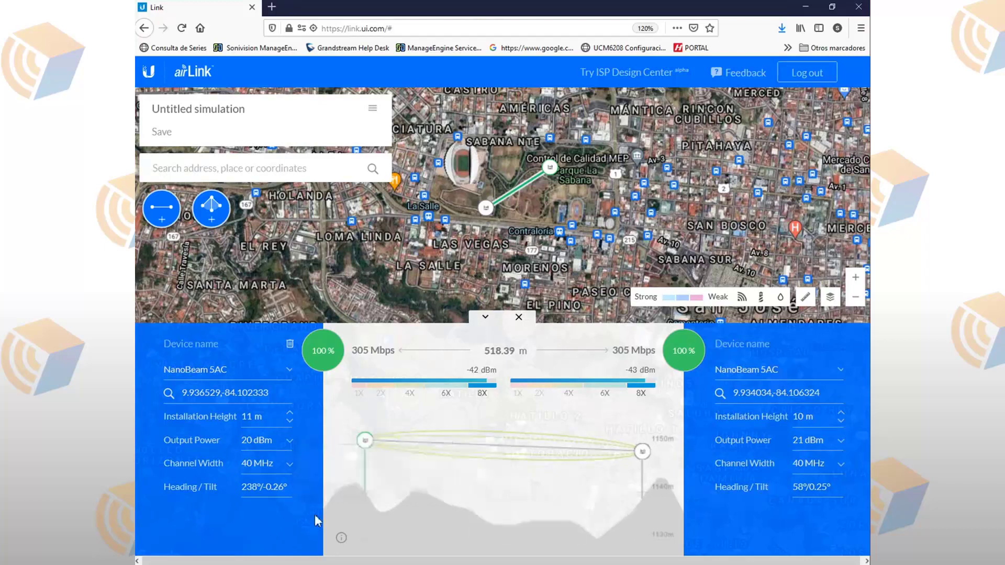
{"action": "left_click", "coordinate": [266, 488]}
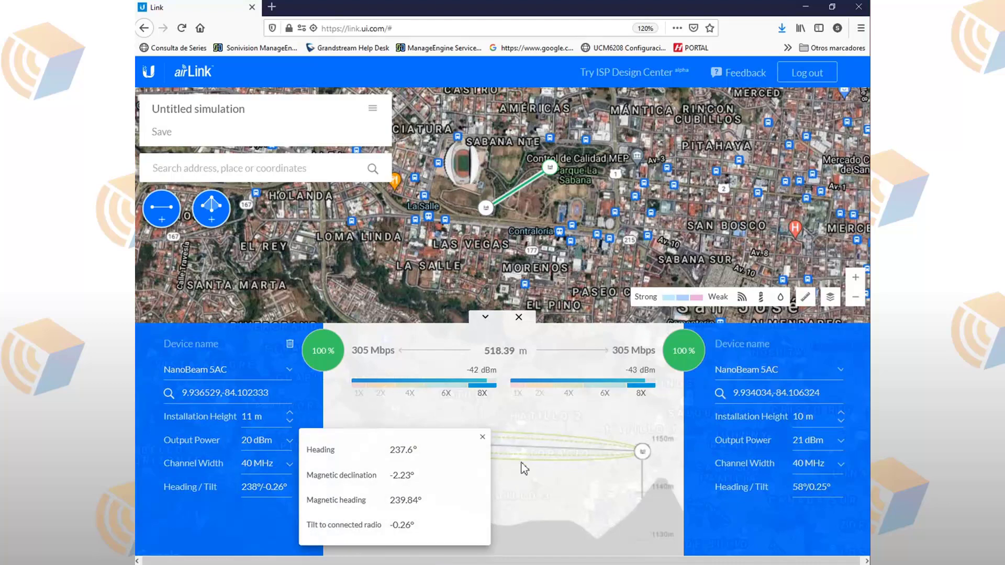
{"action": "left_click", "coordinate": [609, 486]}
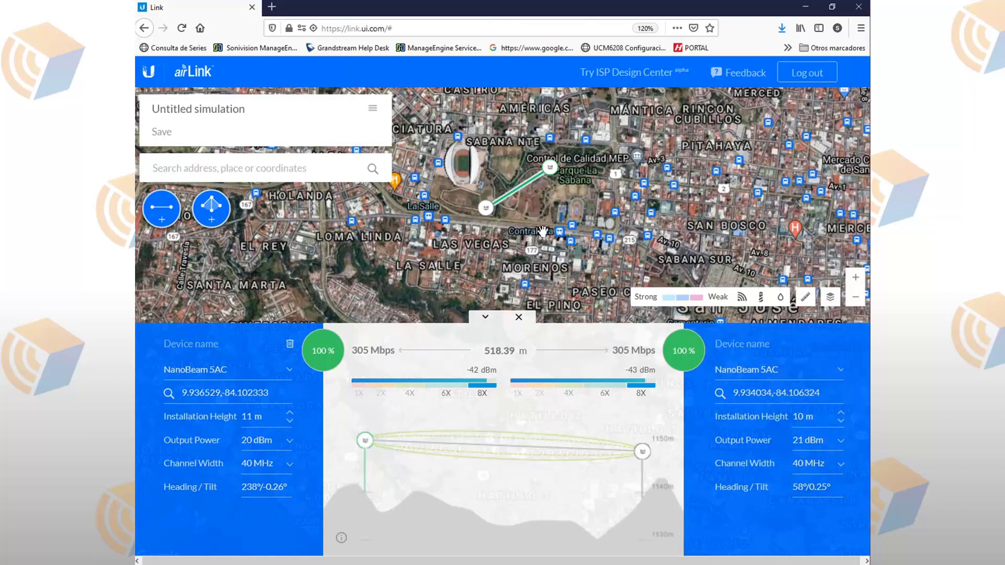
{"action": "scroll", "coordinate": [542, 230], "scroll_direction": "down", "scroll_amount": 1}
{"action": "scroll", "coordinate": [543, 232], "scroll_direction": "down", "scroll_amount": 1}
{"action": "scroll", "coordinate": [542, 231], "scroll_direction": "up", "scroll_amount": 1}
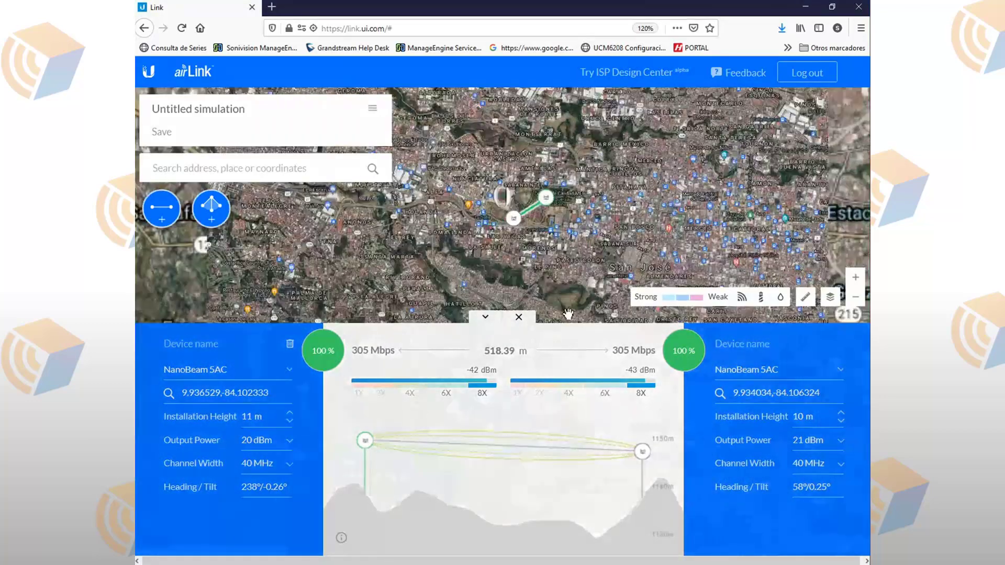
Step: Add a point-to-multipoint access point and place it near Tejarcillos
{"action": "left_click", "coordinate": [485, 317]}
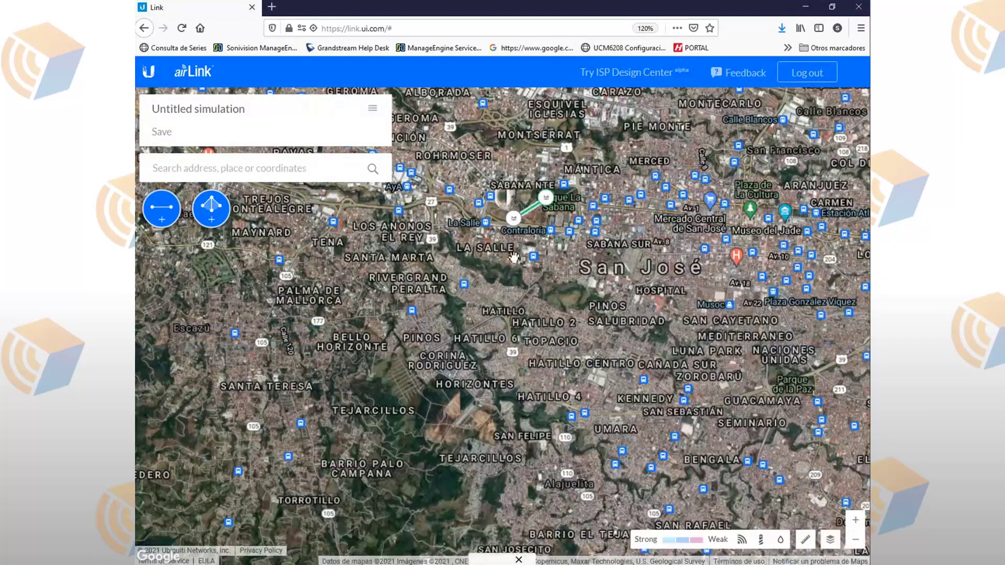
{"action": "left_click", "coordinate": [547, 200]}
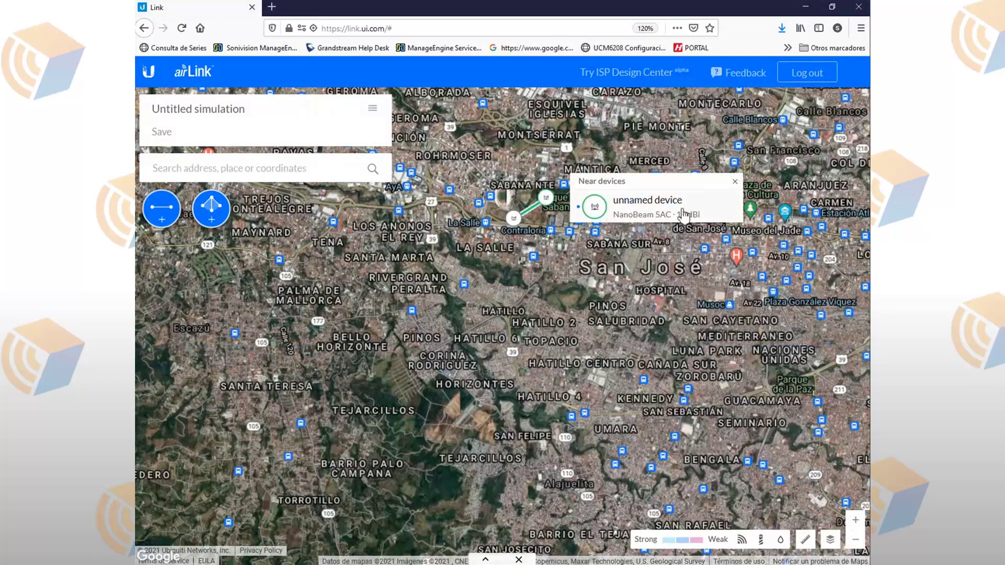
{"action": "left_click", "coordinate": [735, 182]}
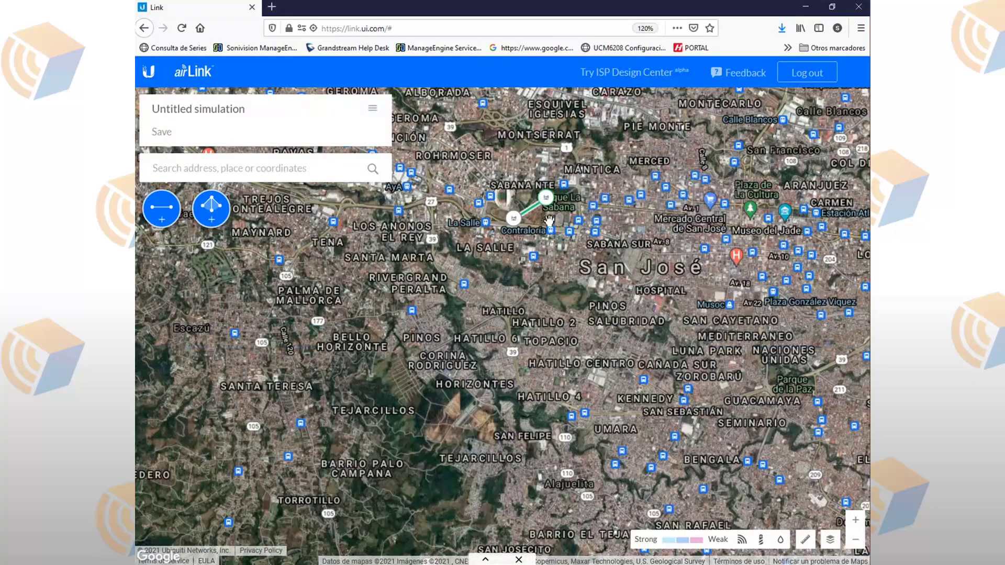
{"action": "left_click", "coordinate": [211, 217]}
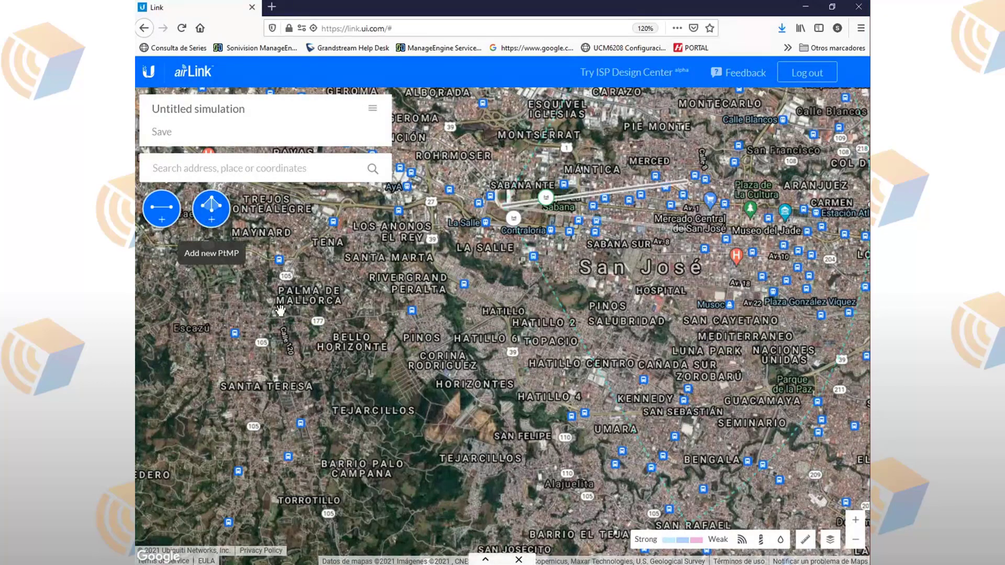
{"action": "left_click", "coordinate": [501, 205]}
{"action": "mouse_move", "coordinate": [502, 212]}
{"action": "left_mouse_down"}
{"action": "mouse_move", "coordinate": [384, 393]}
{"action": "mouse_move", "coordinate": [392, 406]}
{"action": "mouse_move", "coordinate": [419, 408]}
{"action": "mouse_move", "coordinate": [374, 389]}
{"action": "left_mouse_up"}
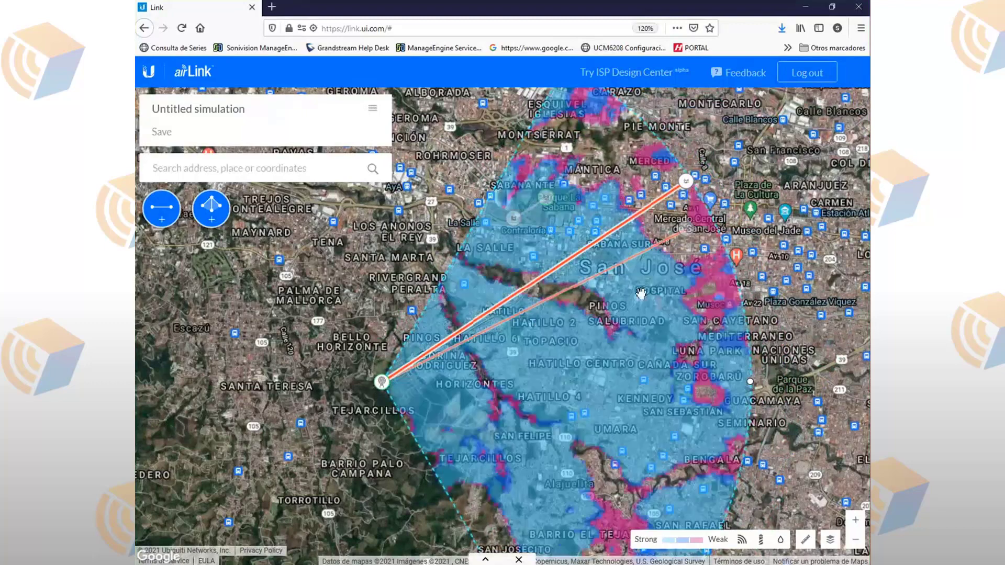
Step: Widen the coverage sector to 114° and move the PowerBeam 5AC station inside it
{"action": "scroll", "coordinate": [640, 297], "scroll_direction": "up", "scroll_amount": 1}
{"action": "scroll", "coordinate": [641, 299], "scroll_direction": "down", "scroll_amount": 2}
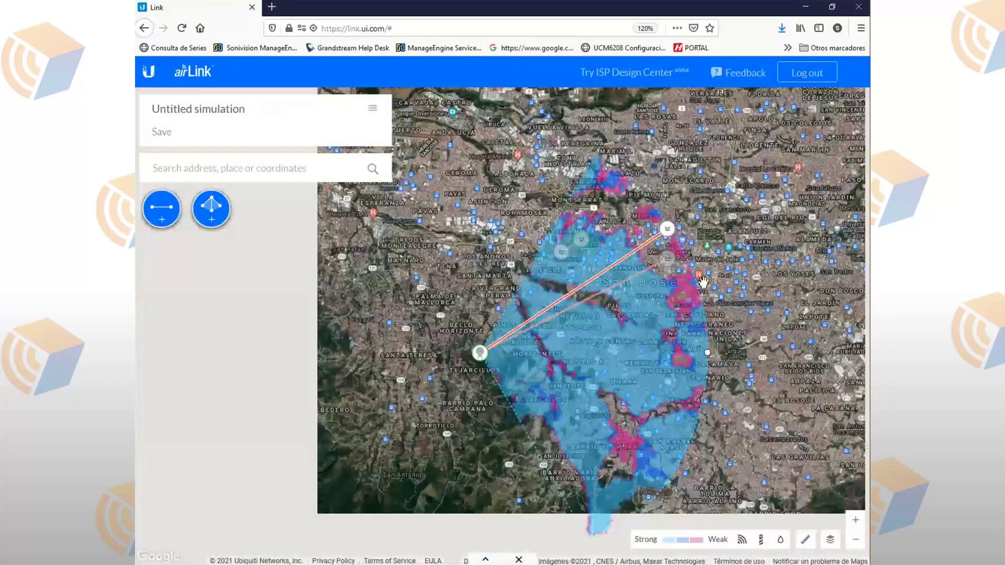
{"action": "mouse_move", "coordinate": [696, 342]}
{"action": "left_mouse_down"}
{"action": "mouse_move", "coordinate": [537, 357]}
{"action": "mouse_move", "coordinate": [545, 352]}
{"action": "left_mouse_up"}
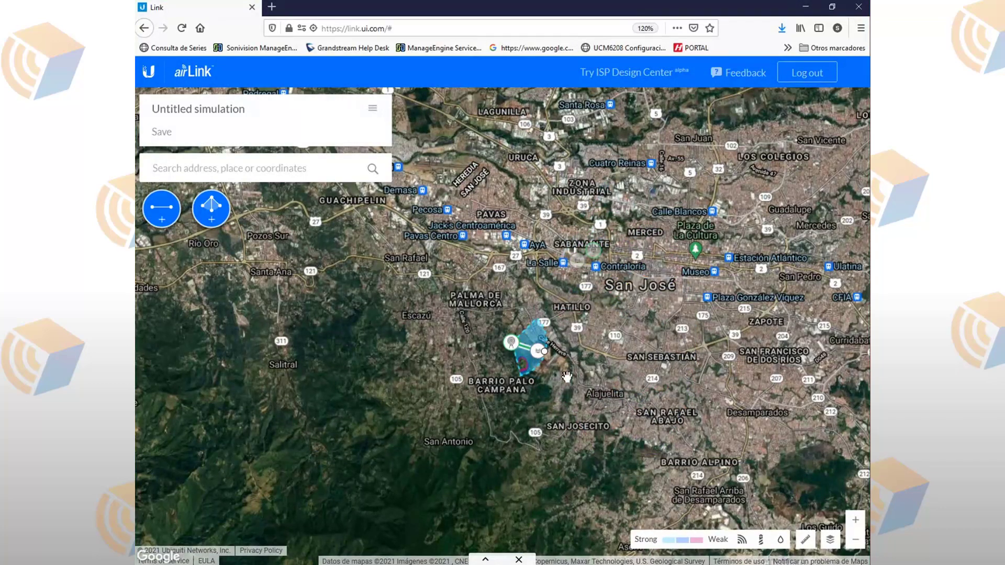
{"action": "scroll", "coordinate": [567, 378], "scroll_direction": "up", "scroll_amount": 5}
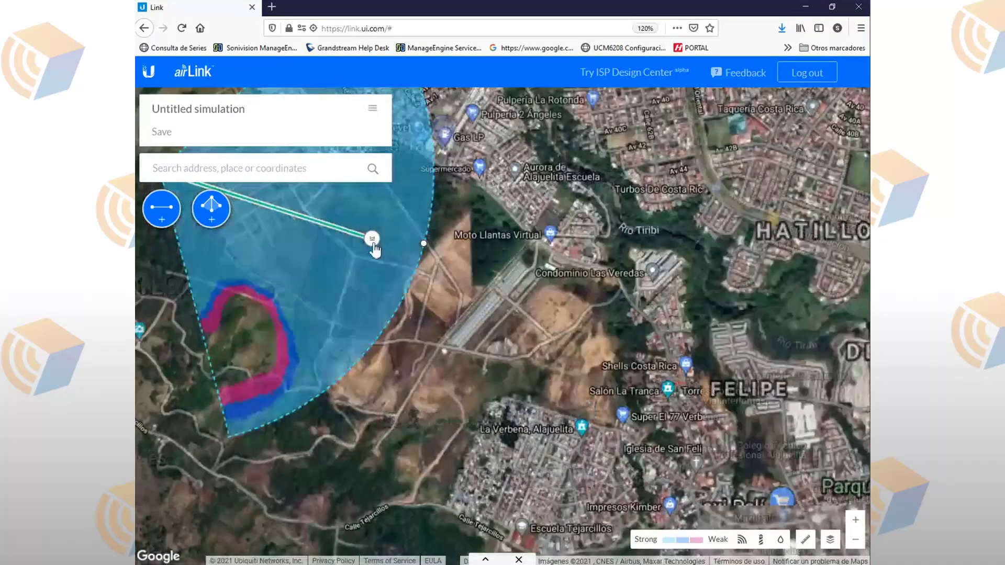
{"action": "left_click_drag", "start_coordinate": [373, 245], "coordinate": [388, 206]}
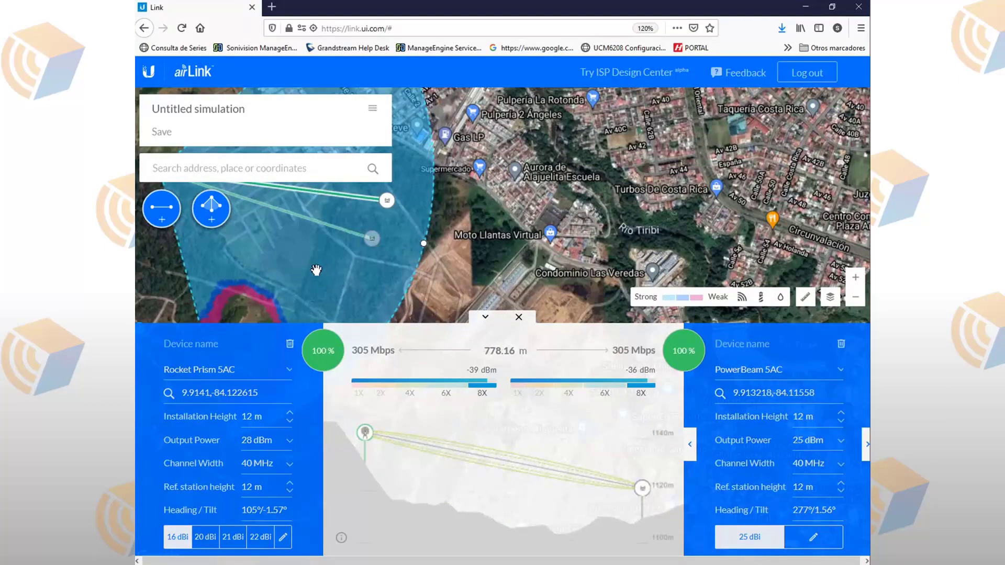
Step: Add a new station inside the Rocket Prism sector and show its 667.92 m link details
{"action": "left_click", "coordinate": [485, 317]}
{"action": "left_click", "coordinate": [328, 270]}
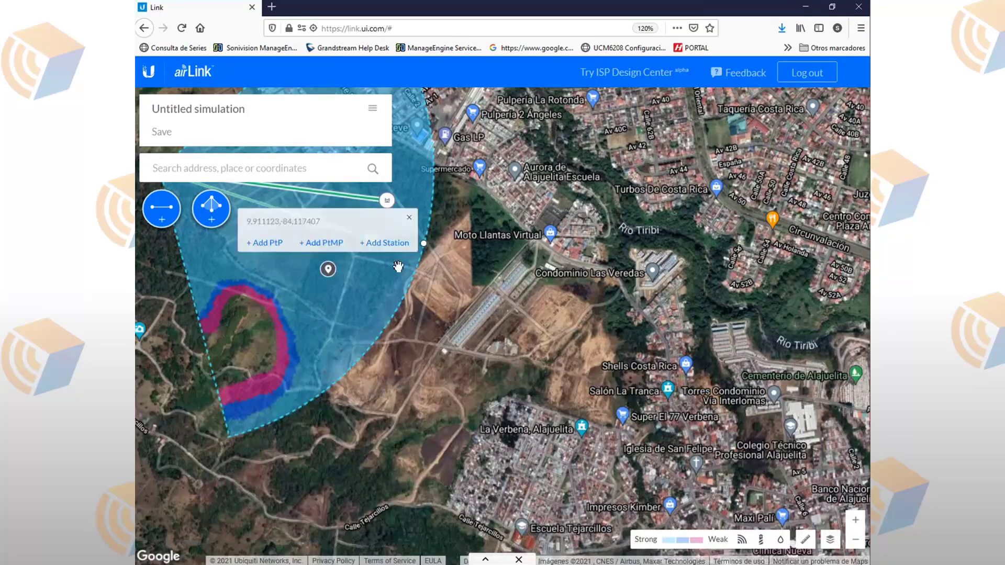
{"action": "scroll", "coordinate": [452, 340], "scroll_direction": "up", "scroll_amount": 2}
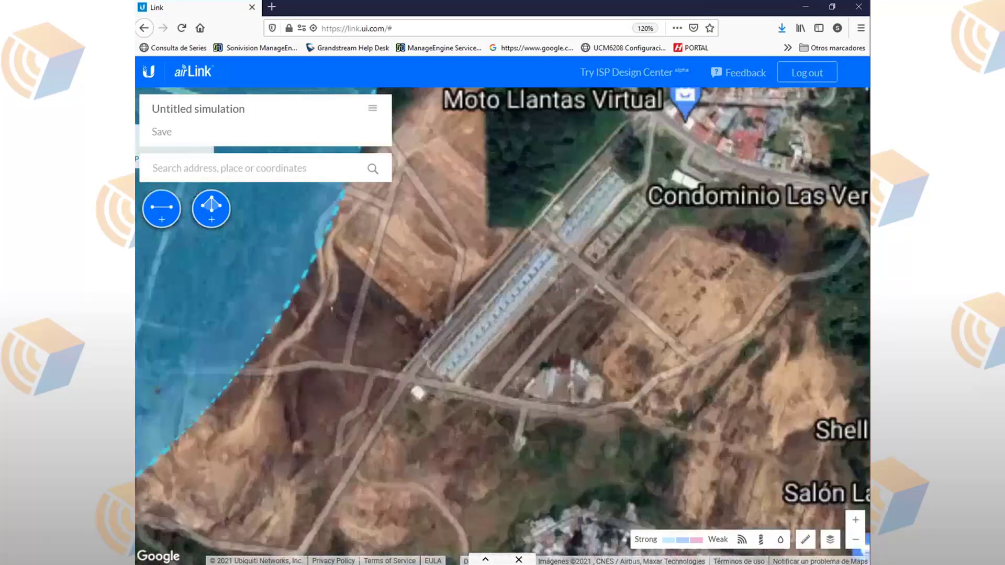
{"action": "scroll", "coordinate": [532, 314], "scroll_direction": "down", "scroll_amount": 3}
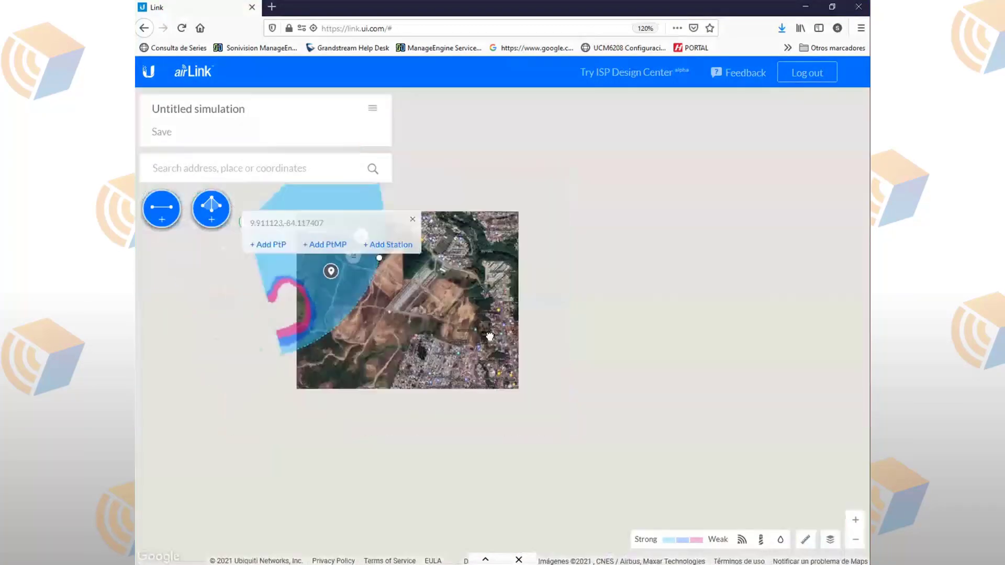
{"action": "scroll", "coordinate": [445, 293], "scroll_direction": "up", "scroll_amount": 3}
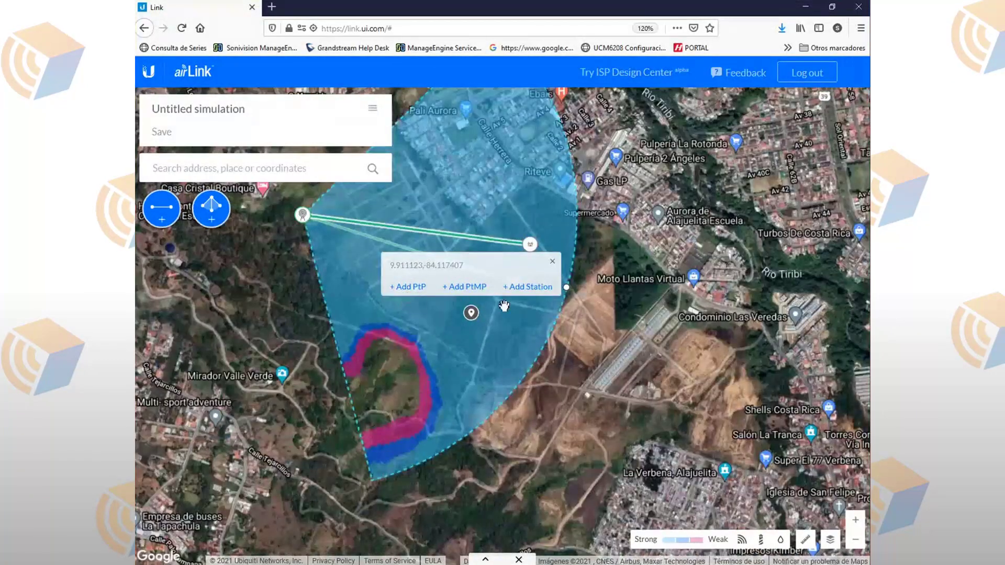
{"action": "left_click", "coordinate": [528, 287]}
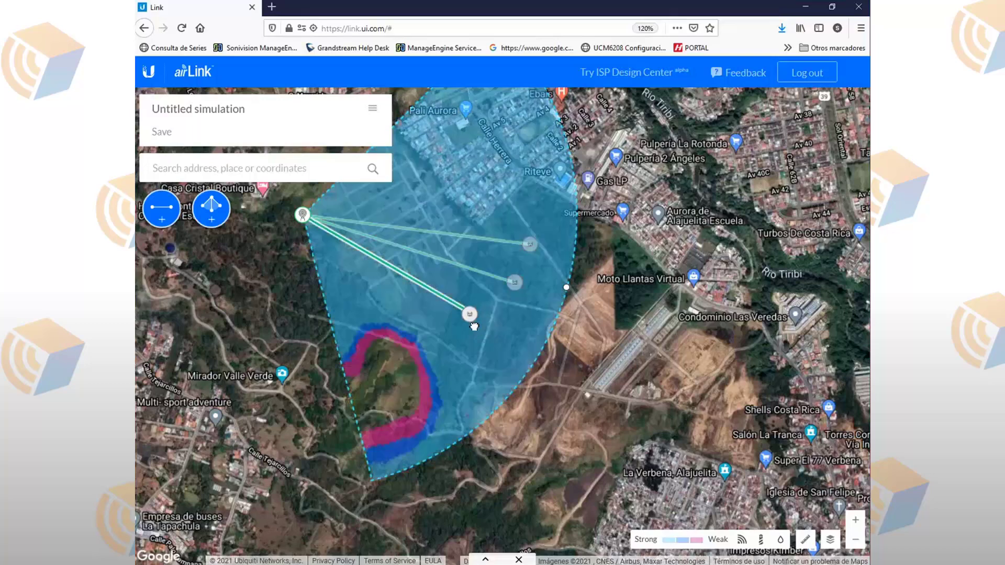
{"action": "left_click_drag", "start_coordinate": [513, 288], "coordinate": [506, 295]}
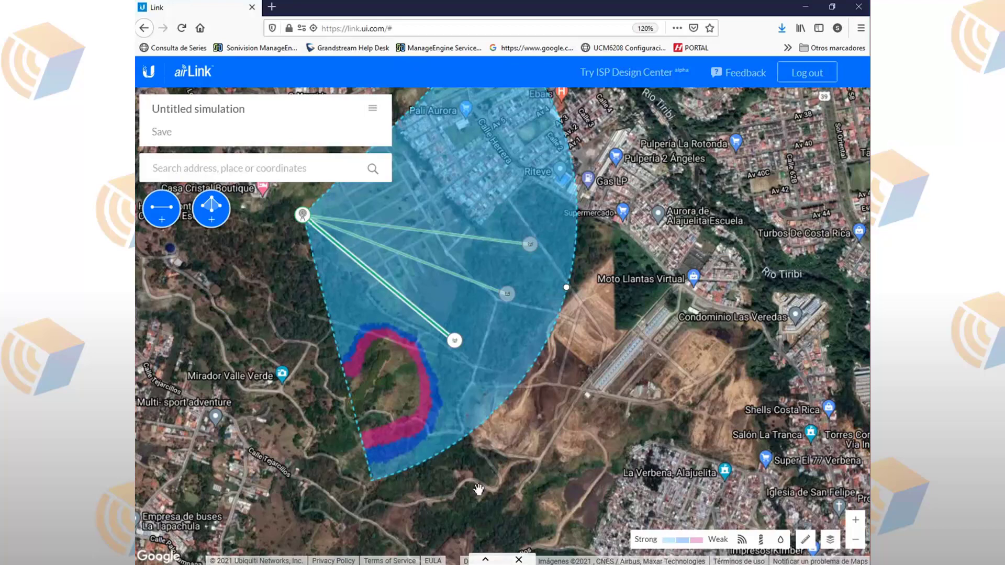
{"action": "left_click", "coordinate": [485, 560]}
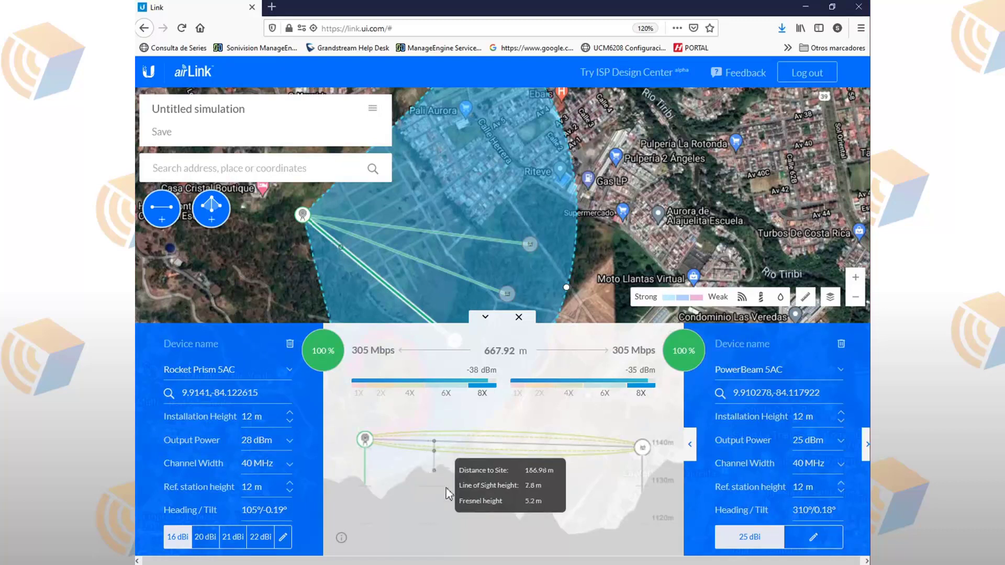
Step: Give the Rocket Prism 5AC access point a 21 dBi antenna
{"action": "mouse_move", "coordinate": [394, 355]}
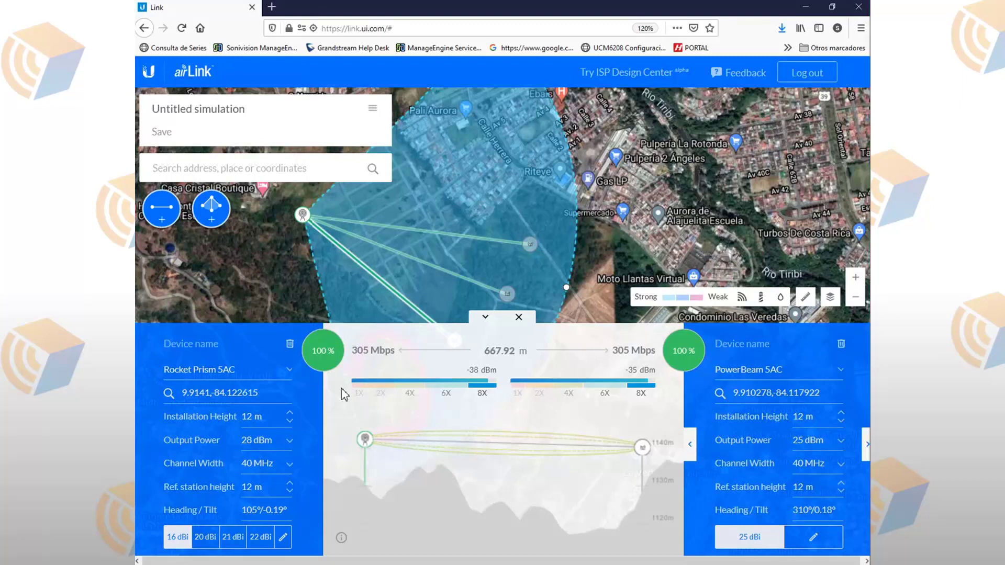
{"action": "left_click", "coordinate": [211, 538]}
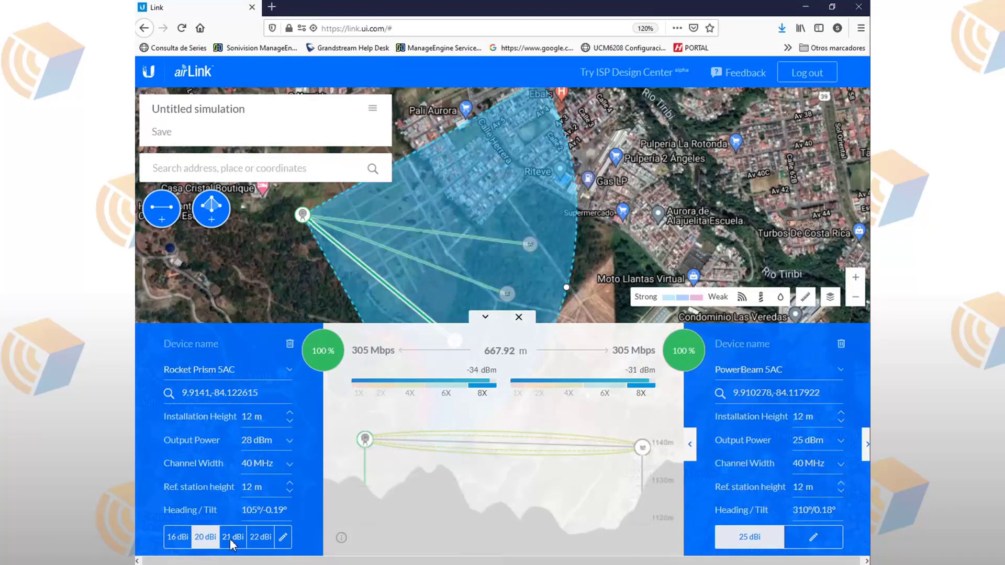
{"action": "left_click", "coordinate": [232, 539]}
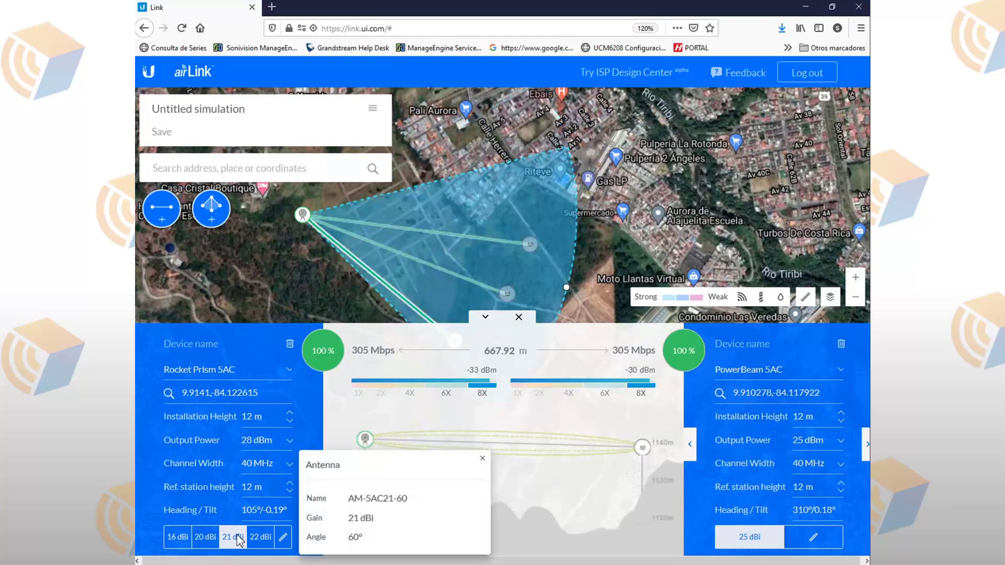
Step: Reposition both stations in the sector and show the 803.08 m link to the top station
{"action": "left_click", "coordinate": [487, 318]}
{"action": "left_click_drag", "start_coordinate": [506, 299], "coordinate": [539, 205]}
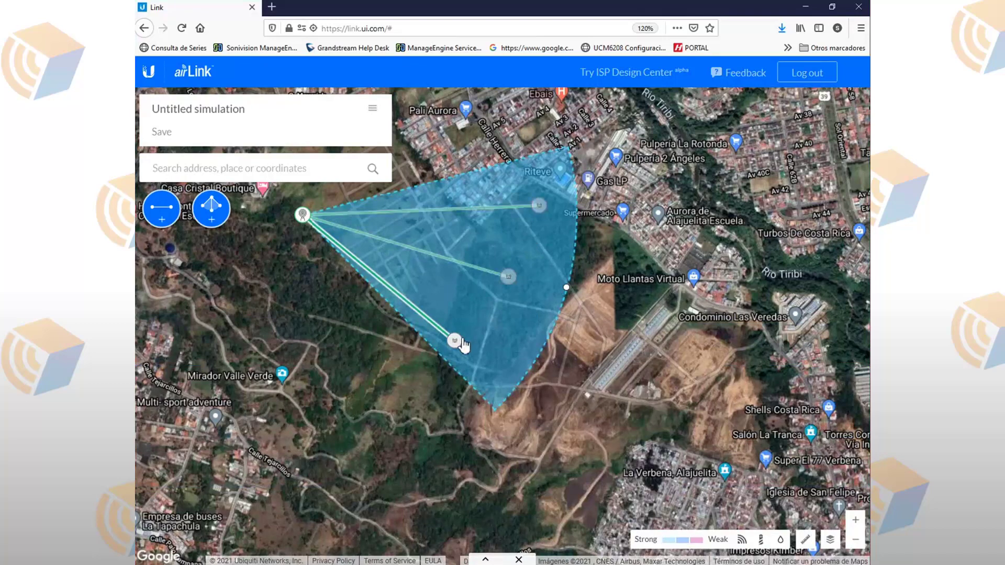
{"action": "left_click_drag", "start_coordinate": [454, 341], "coordinate": [466, 321]}
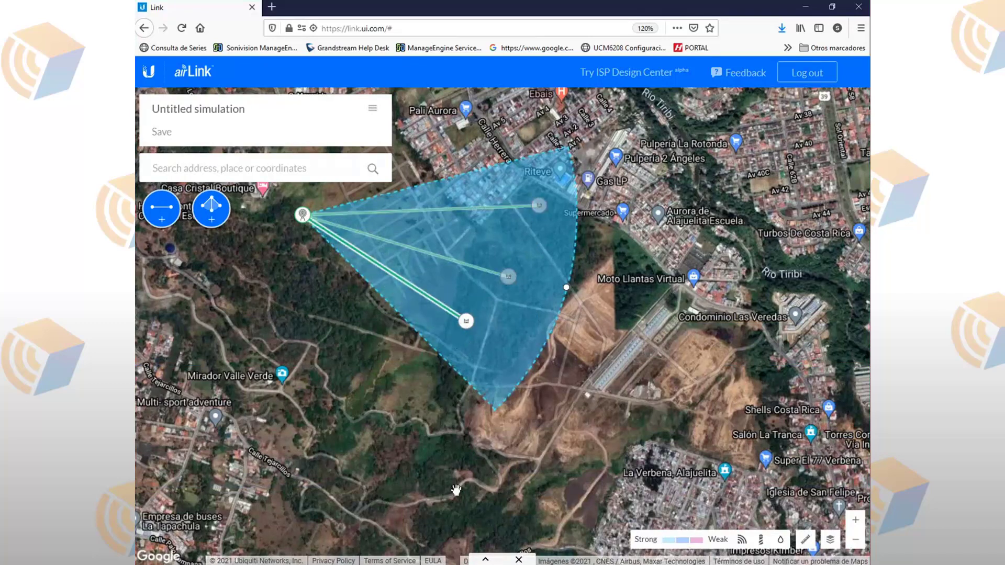
{"action": "left_click", "coordinate": [485, 559]}
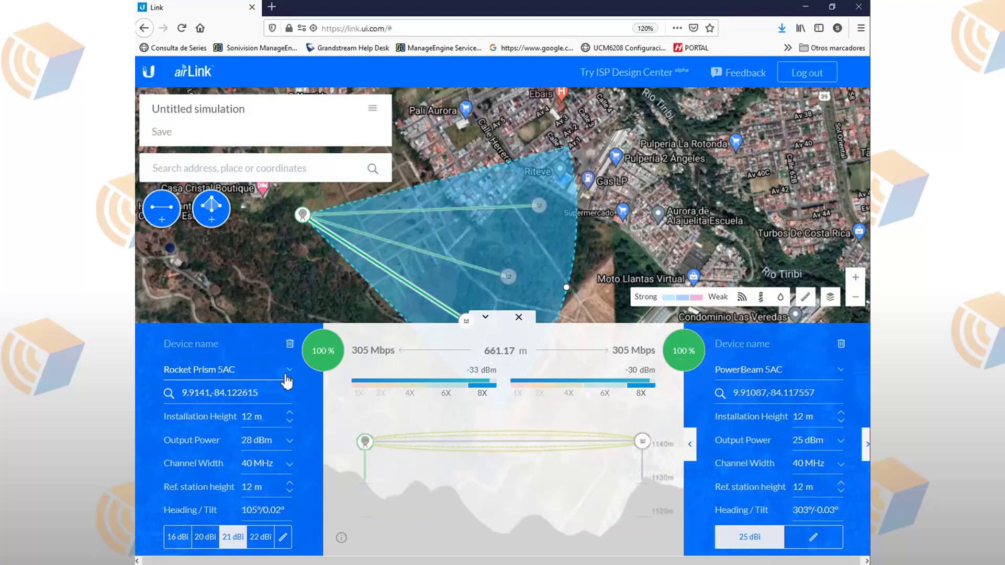
{"action": "left_click", "coordinate": [304, 220]}
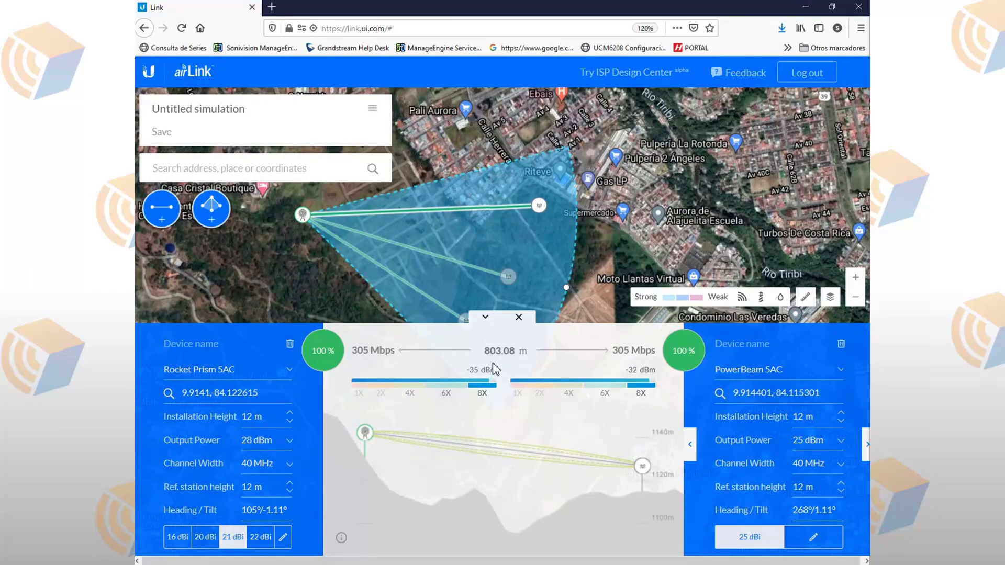
Step: Shift the top station slightly right and make the far station a NanoStation 5AC
{"action": "left_click_drag", "start_coordinate": [509, 279], "coordinate": [529, 280]}
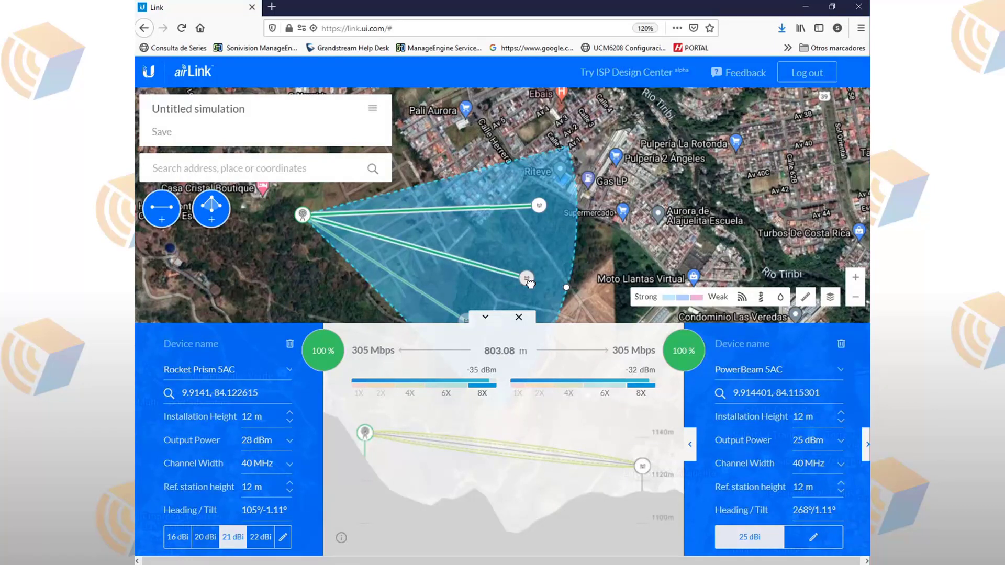
{"action": "left_click", "coordinate": [806, 368]}
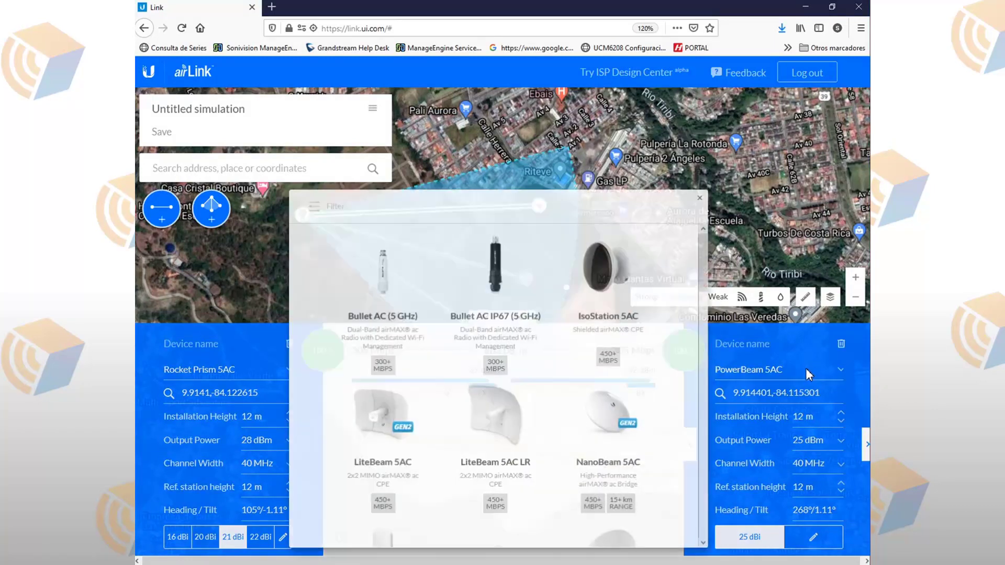
{"action": "left_click", "coordinate": [702, 199]}
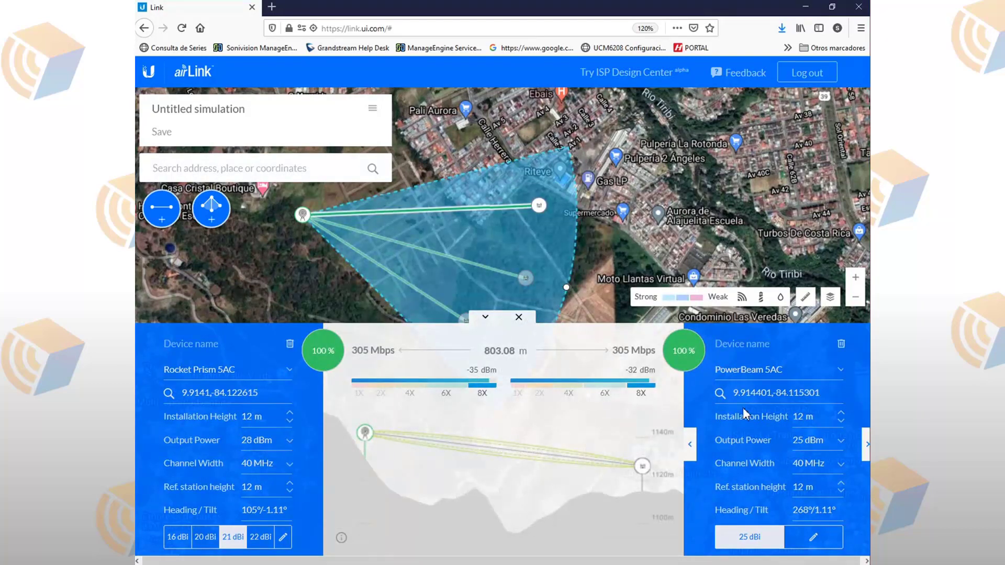
{"action": "left_click", "coordinate": [739, 371]}
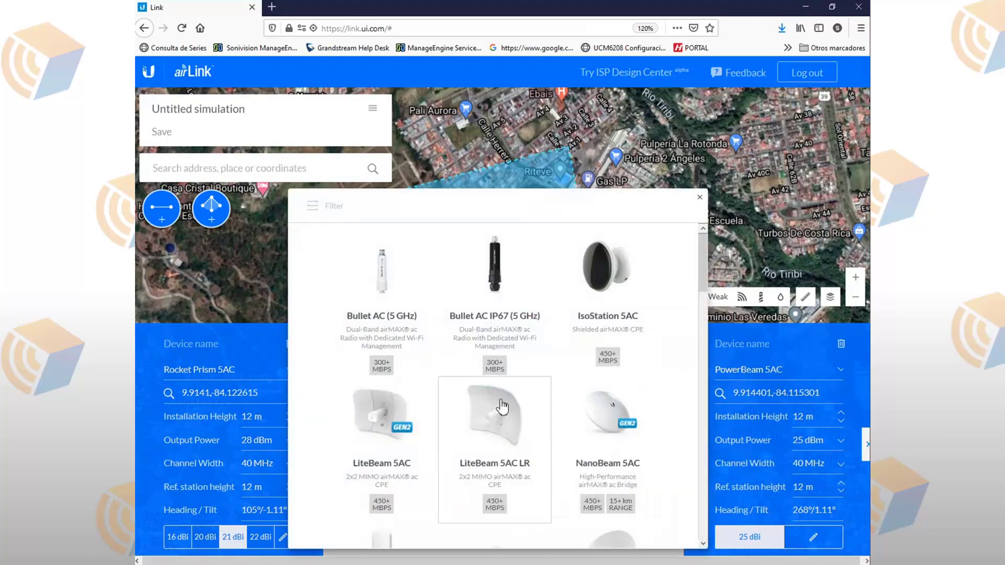
{"action": "scroll", "coordinate": [502, 428], "scroll_direction": "down", "scroll_amount": 2}
{"action": "scroll", "coordinate": [507, 452], "scroll_direction": "down", "scroll_amount": 2}
{"action": "left_click", "coordinate": [373, 448]}
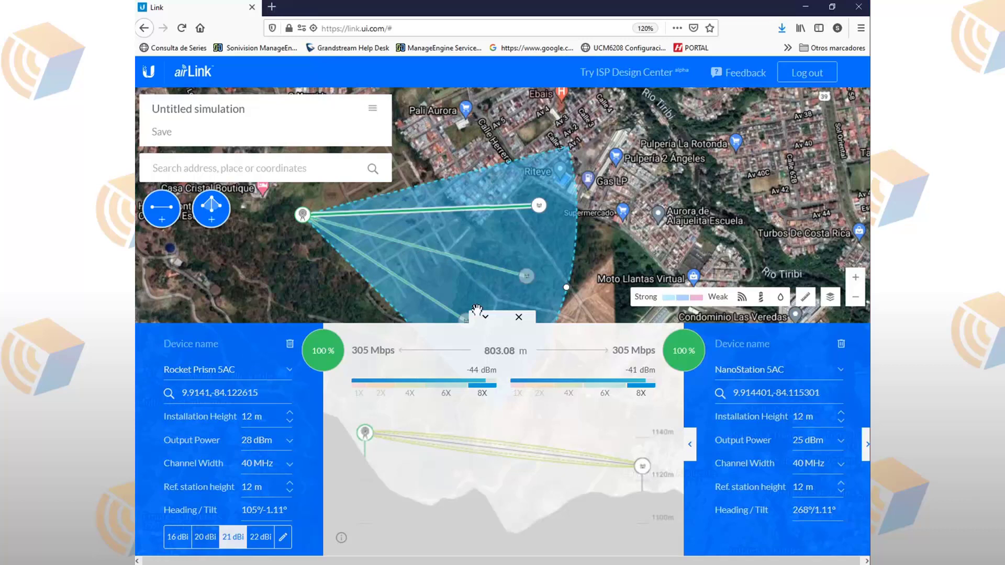
Step: Nudge the lower station up, leaving channel width and the Rocket Prism model unchanged
{"action": "mouse_move", "coordinate": [467, 326]}
{"action": "left_mouse_down"}
{"action": "mouse_move", "coordinate": [474, 295]}
{"action": "mouse_move", "coordinate": [449, 300]}
{"action": "left_mouse_up"}
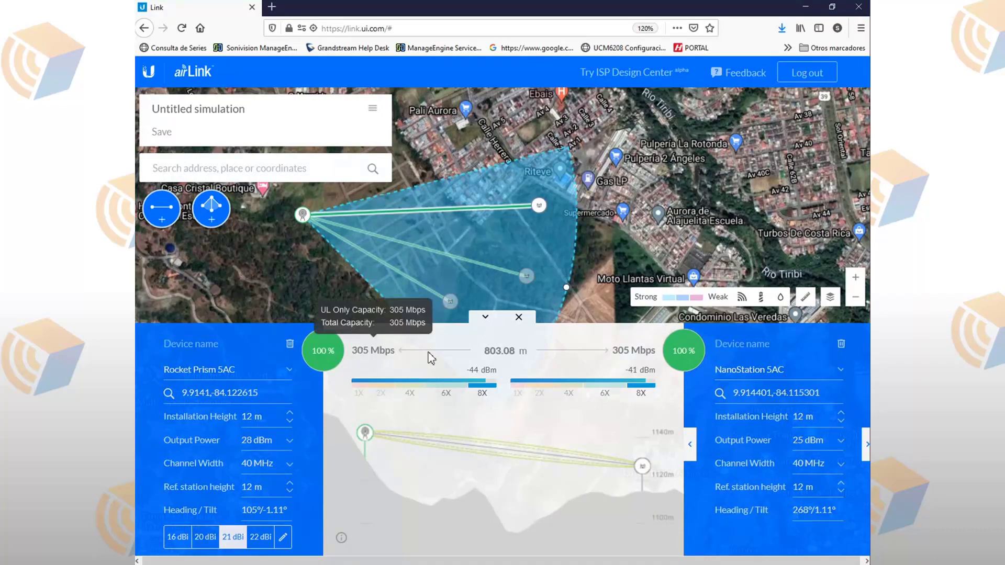
{"action": "left_click", "coordinate": [802, 464]}
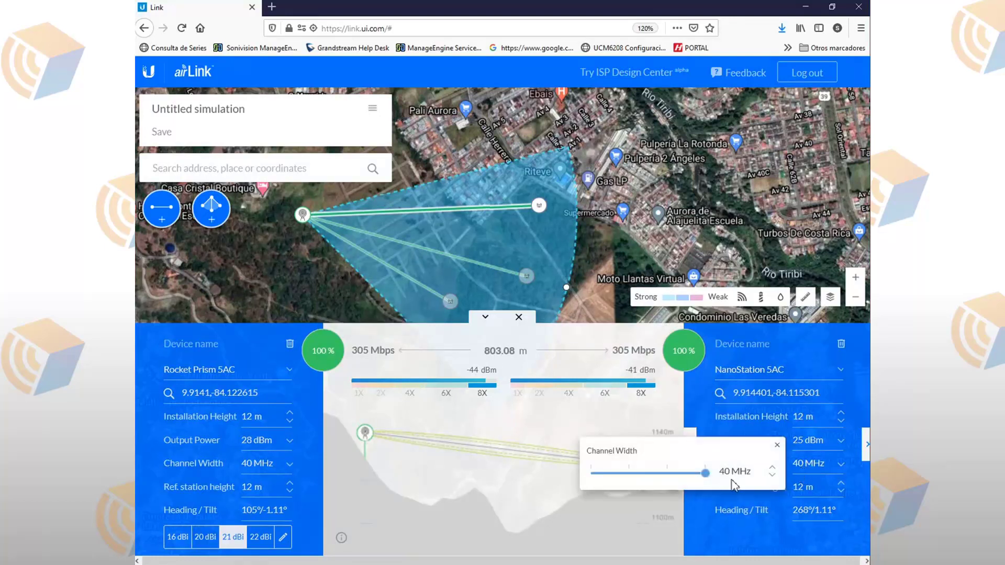
{"action": "left_click", "coordinate": [467, 422]}
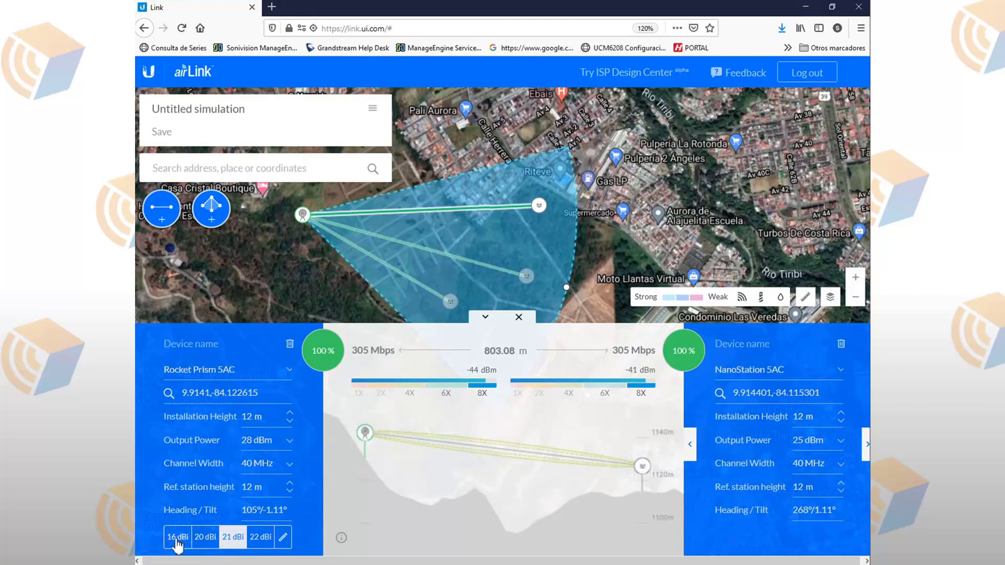
{"action": "left_click", "coordinate": [283, 372]}
{"action": "scroll", "coordinate": [432, 403], "scroll_direction": "down", "scroll_amount": 3}
{"action": "scroll", "coordinate": [434, 402], "scroll_direction": "up", "scroll_amount": 3}
{"action": "left_click", "coordinate": [711, 198]}
{"action": "scroll", "coordinate": [693, 234], "scroll_direction": "up", "scroll_amount": 1}
Step: Select the NanoBeam 5AC endpoint of the 518.39 m La Sabana link and show its details
{"action": "left_click", "coordinate": [487, 317]}
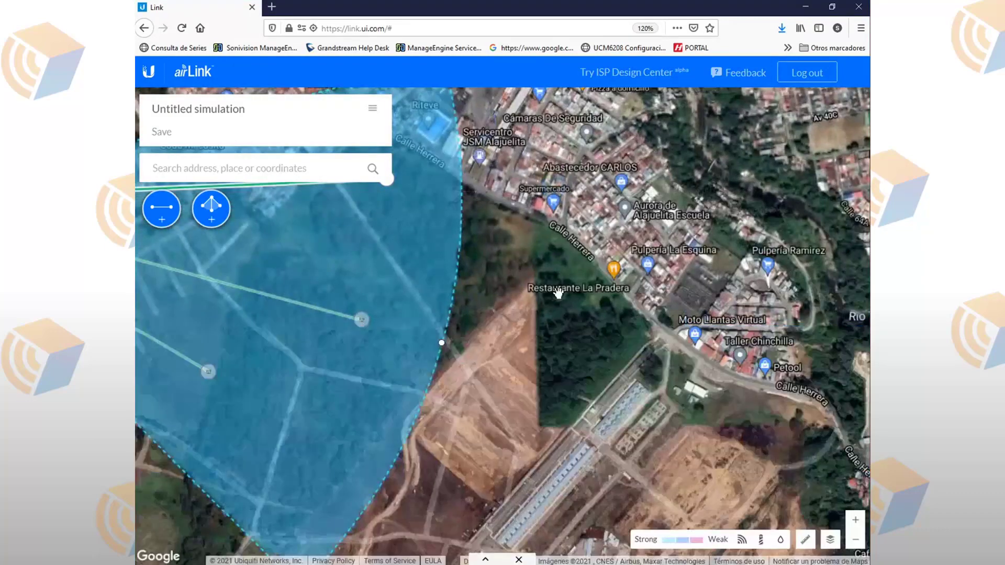
{"action": "scroll", "coordinate": [559, 293], "scroll_direction": "down", "scroll_amount": 4}
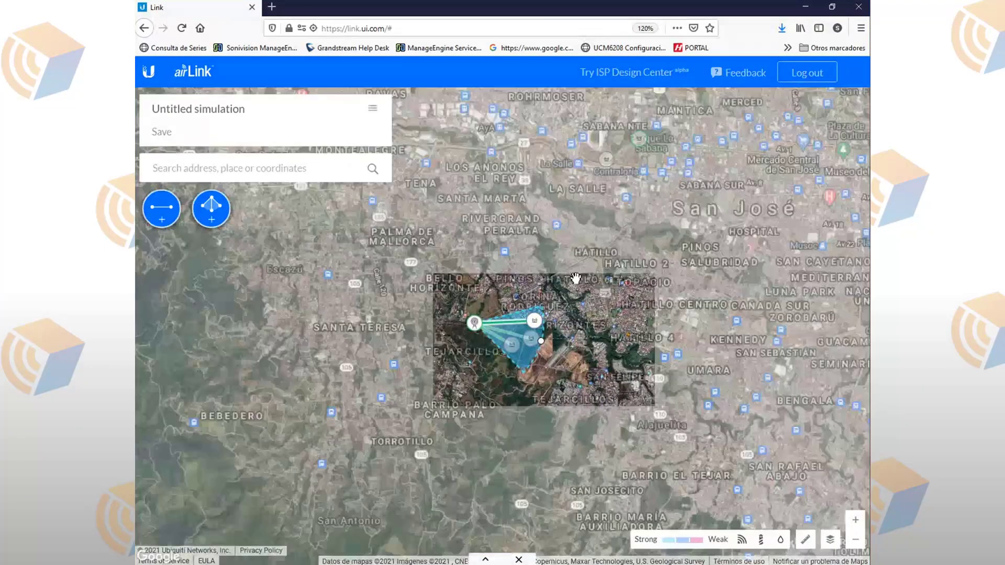
{"action": "scroll", "coordinate": [576, 278], "scroll_direction": "up", "scroll_amount": 4}
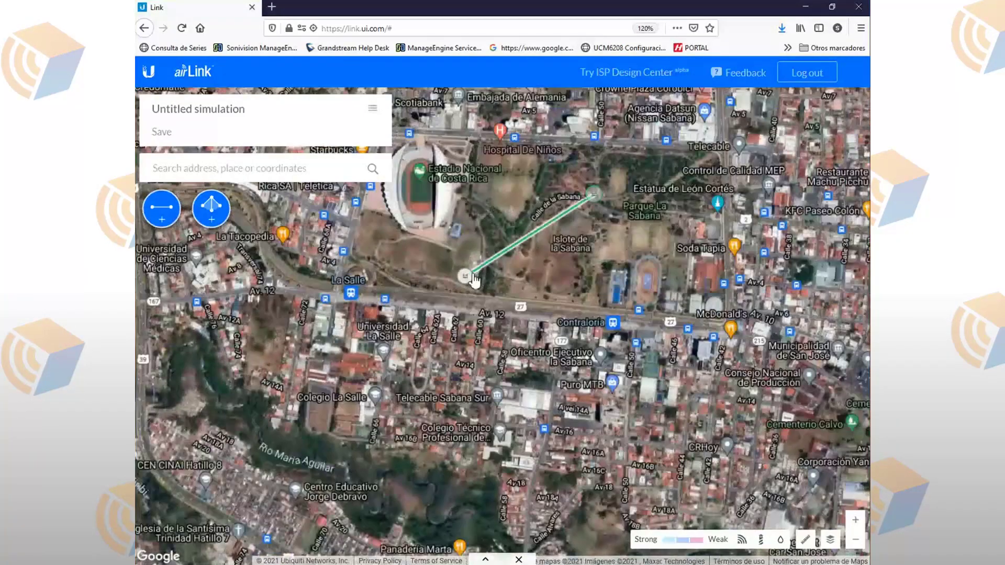
{"action": "left_click", "coordinate": [465, 276]}
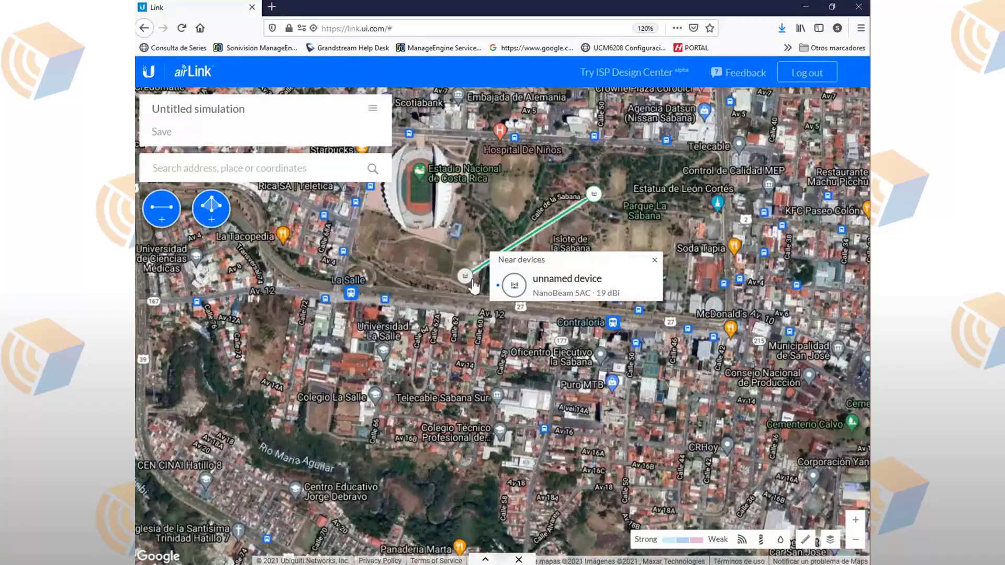
{"action": "left_click", "coordinate": [485, 559]}
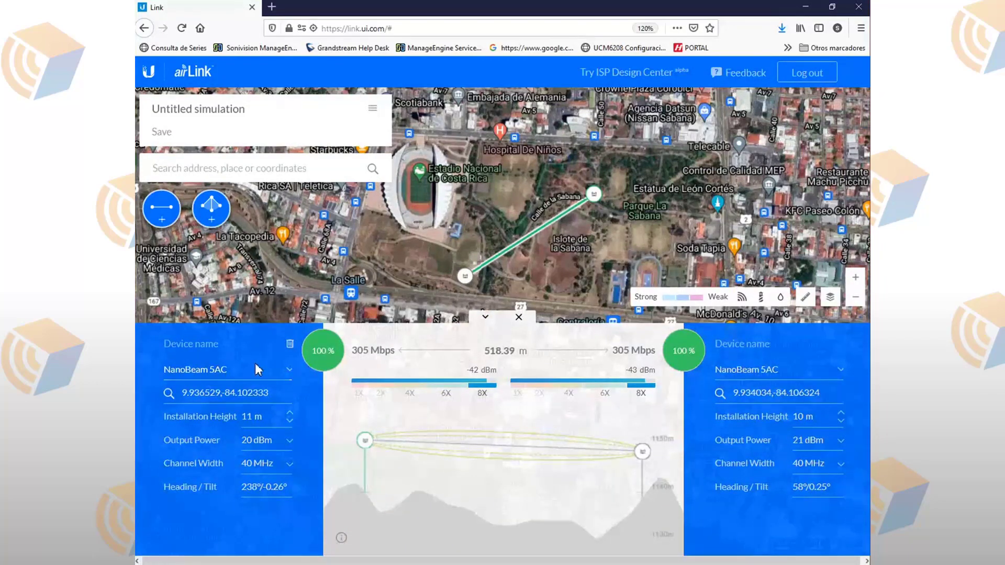
Step: Change the first NanoBeam 5AC to a Rocket Prism 5AC, now reading -32/-25 dBm
{"action": "left_click", "coordinate": [256, 364]}
{"action": "scroll", "coordinate": [456, 352], "scroll_direction": "down", "scroll_amount": 6}
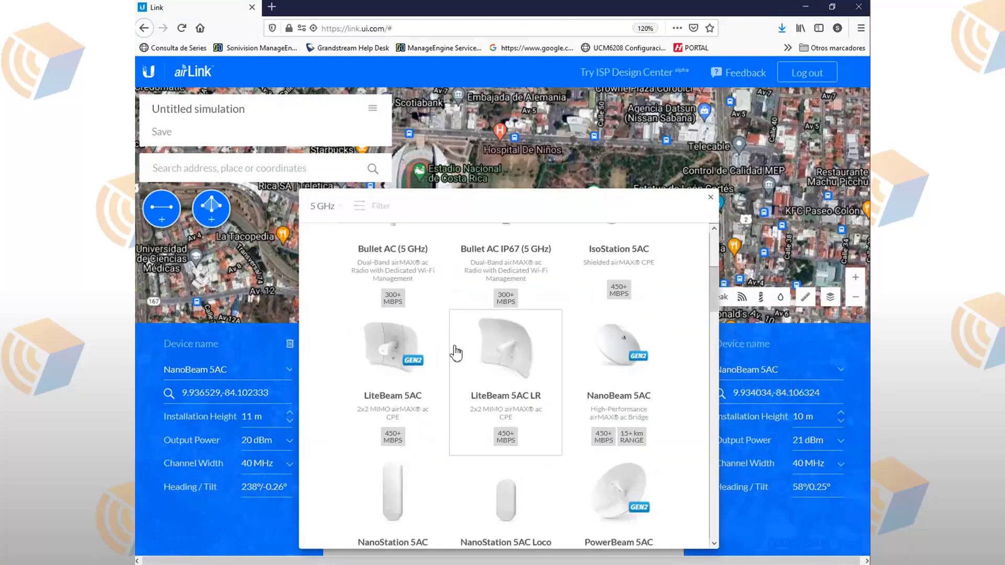
{"action": "scroll", "coordinate": [456, 341], "scroll_direction": "up", "scroll_amount": 3}
{"action": "scroll", "coordinate": [463, 346], "scroll_direction": "down", "scroll_amount": 5}
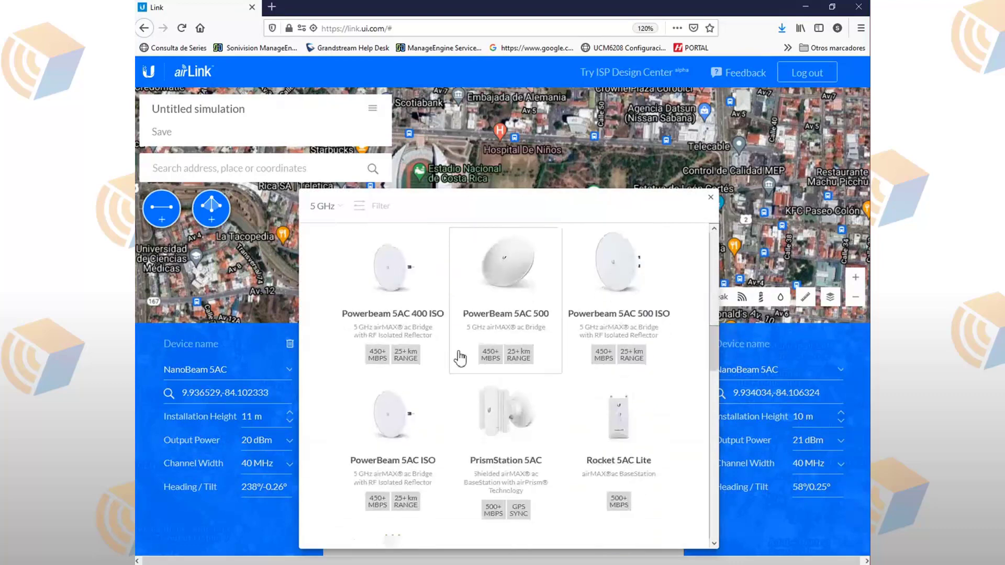
{"action": "scroll", "coordinate": [461, 350], "scroll_direction": "down", "scroll_amount": 3}
{"action": "left_click", "coordinate": [407, 439]}
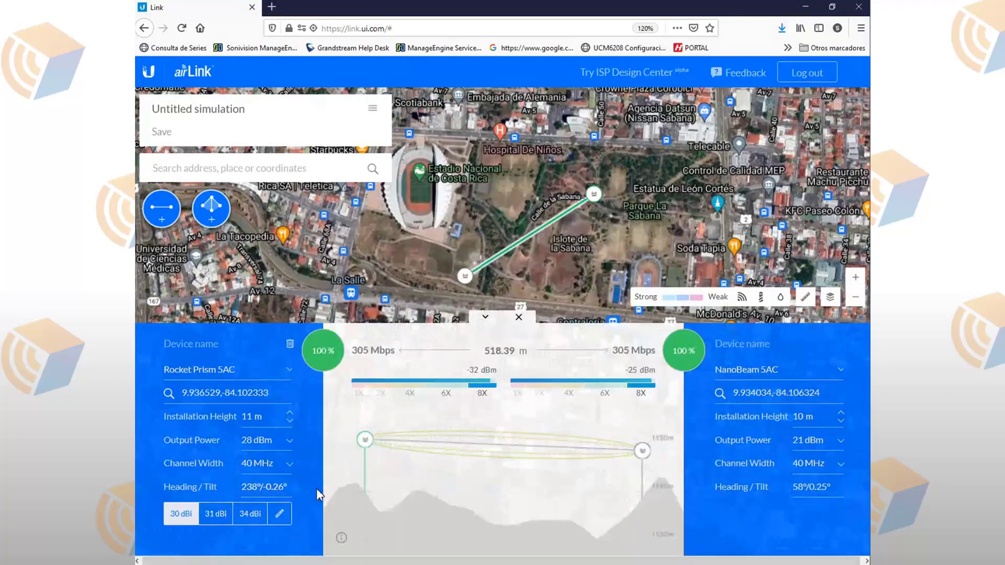
{"action": "left_click", "coordinate": [216, 516]}
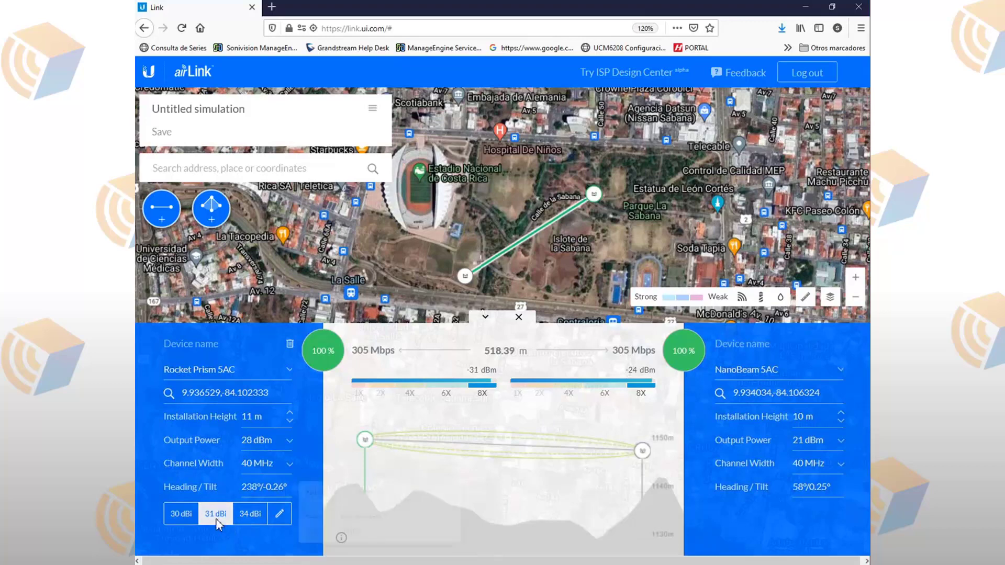
{"action": "left_click", "coordinate": [251, 515]}
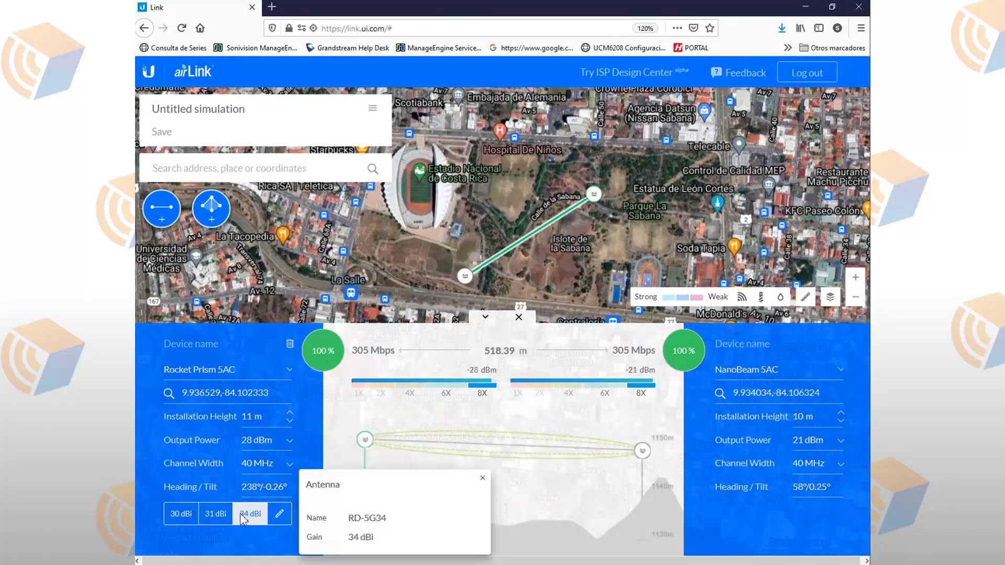
{"action": "left_click", "coordinate": [480, 477]}
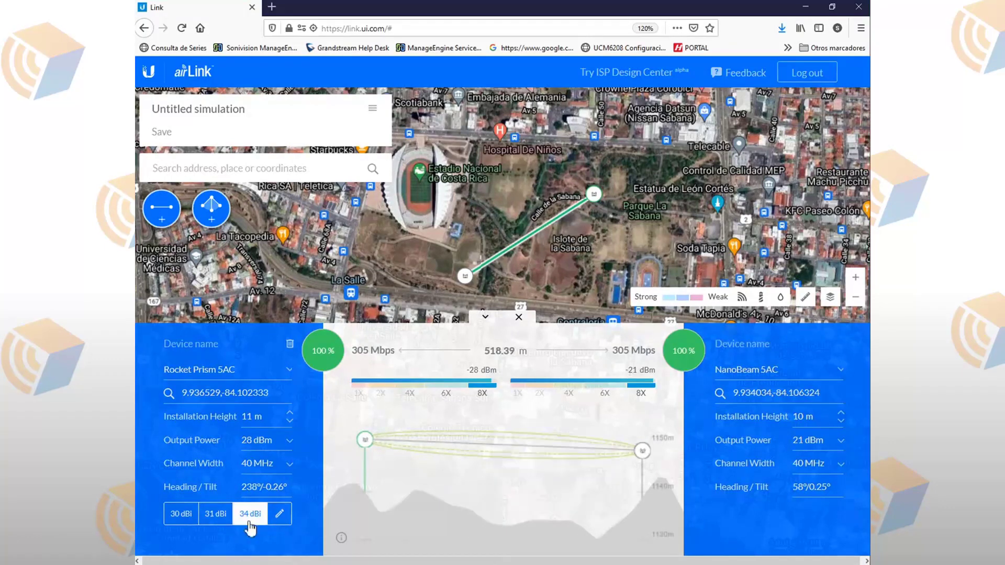
{"action": "left_click", "coordinate": [215, 514]}
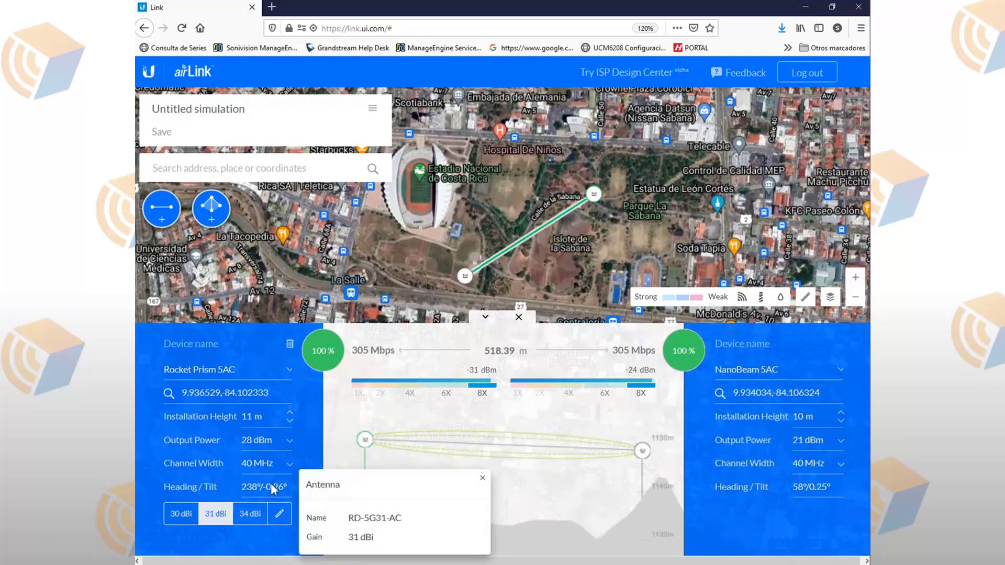
{"action": "left_click", "coordinate": [181, 514]}
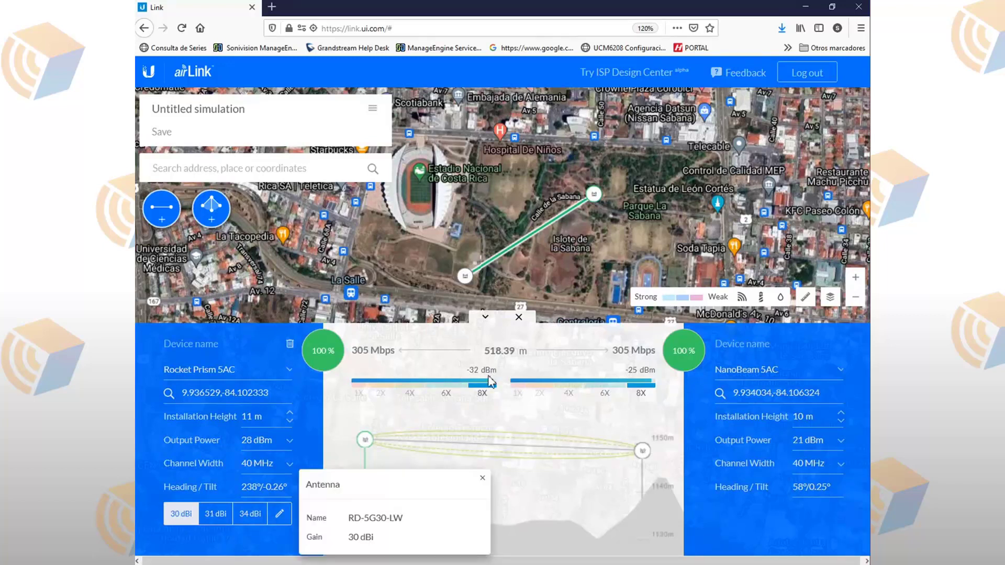
{"action": "left_click", "coordinate": [257, 516]}
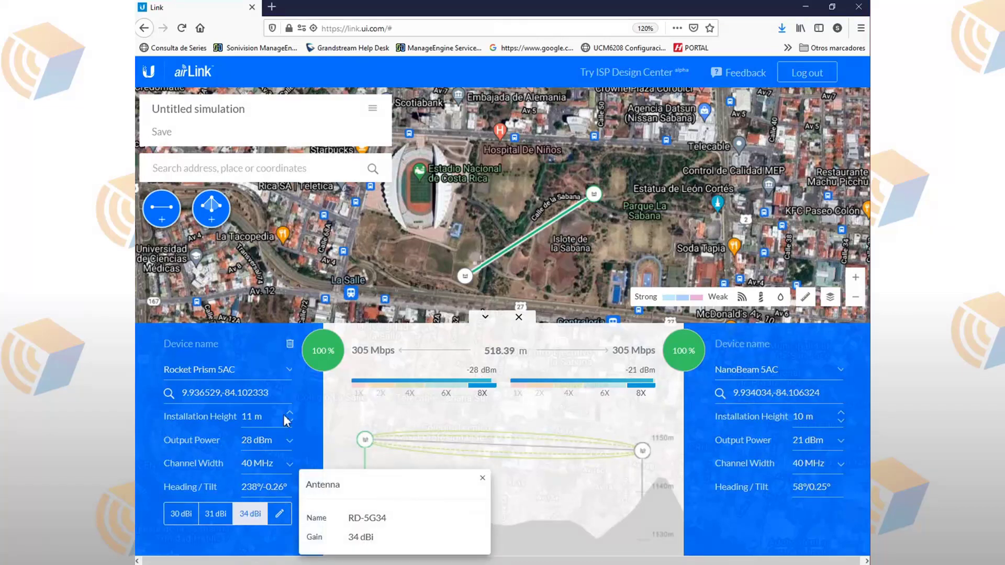
Step: Move the La Sabana link east so it runs from Islote de la Sabana to near Soda Tapia
{"action": "left_click", "coordinate": [485, 318]}
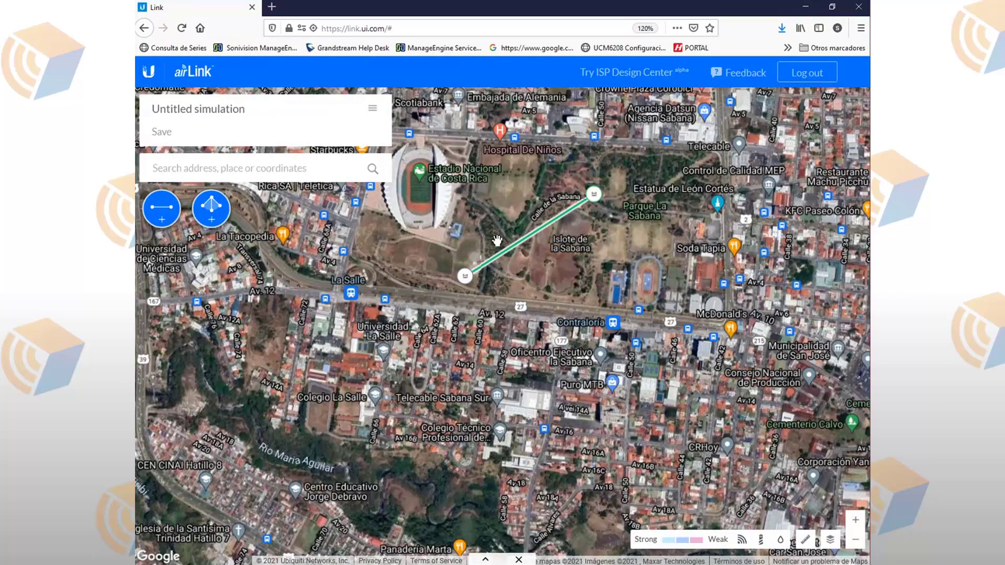
{"action": "left_click_drag", "start_coordinate": [466, 278], "coordinate": [667, 245]}
{"action": "left_click_drag", "start_coordinate": [596, 198], "coordinate": [560, 222]}
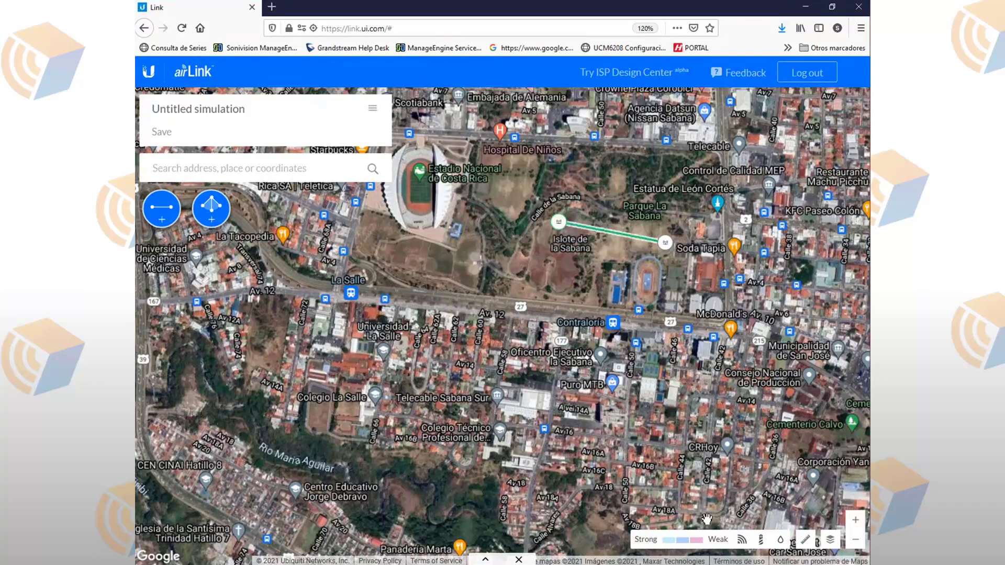
Step: Load airos-demo.ui.com in a new Firefox tab to show the airOS 8 demo dashboard
{"action": "left_click", "coordinate": [271, 7]}
{"action": "left_click", "coordinate": [293, 26]}
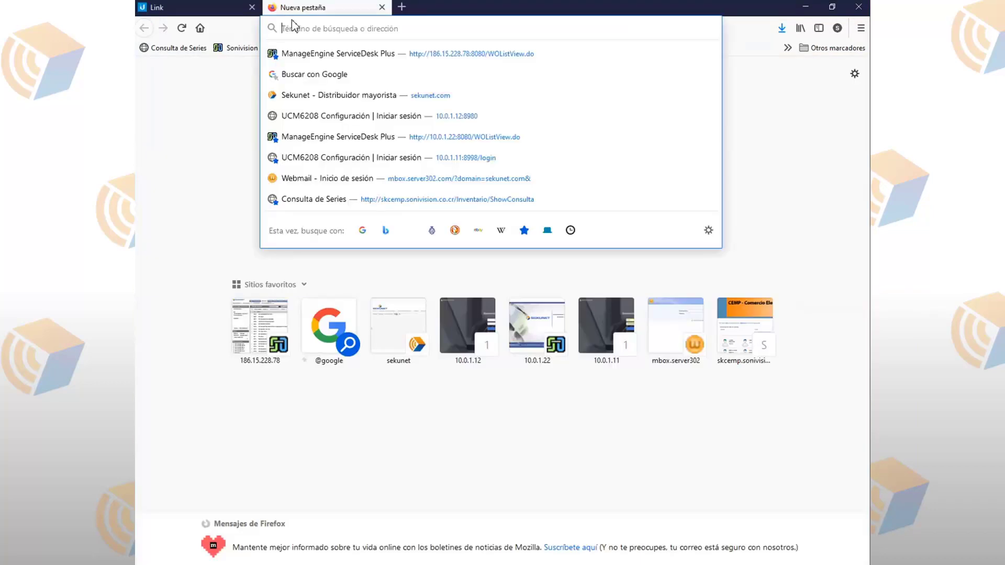
{"action": "type", "text": "airos-demo.ui.com/"}
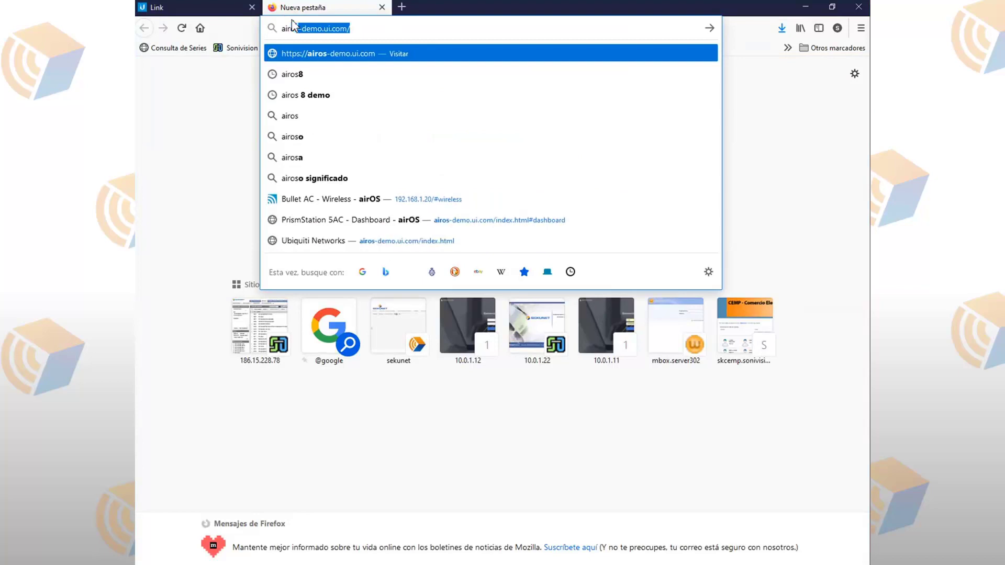
{"action": "left_click", "coordinate": [374, 27]}
{"action": "key", "text": "Return"}
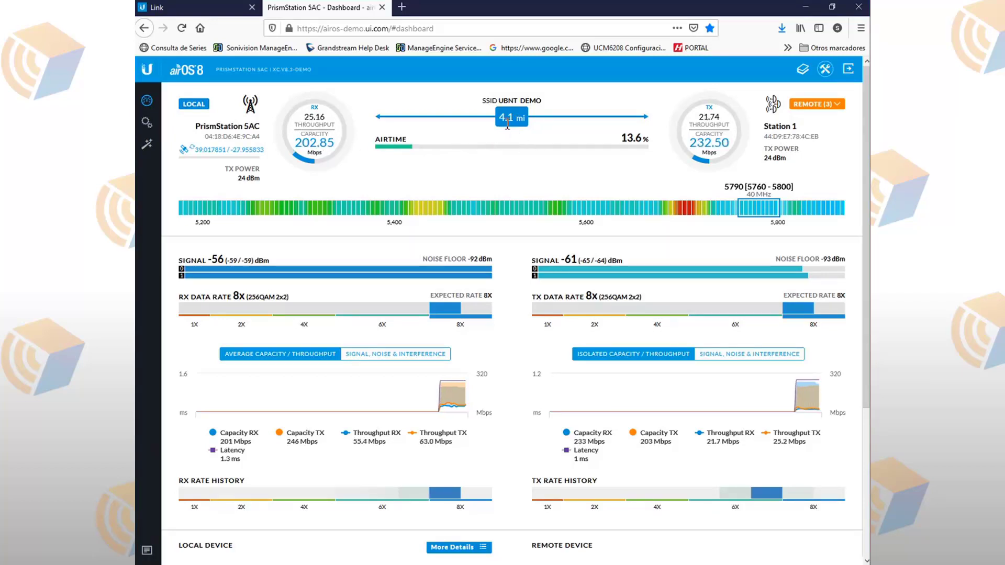
Step: Show the link distance in km, then review Station 3's signal readings and -93 dBm noise floor
{"action": "left_click", "coordinate": [513, 119]}
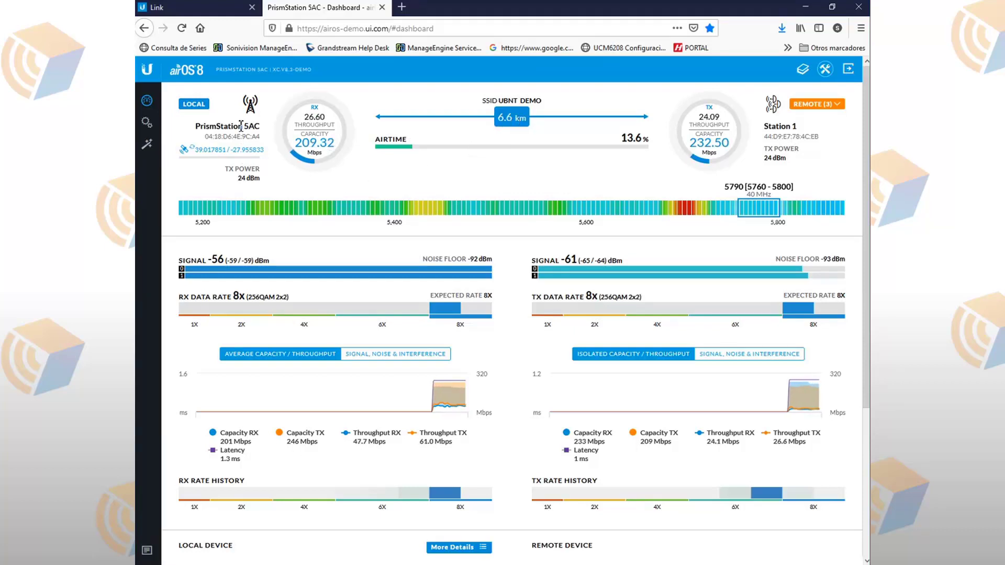
{"action": "left_click", "coordinate": [836, 107]}
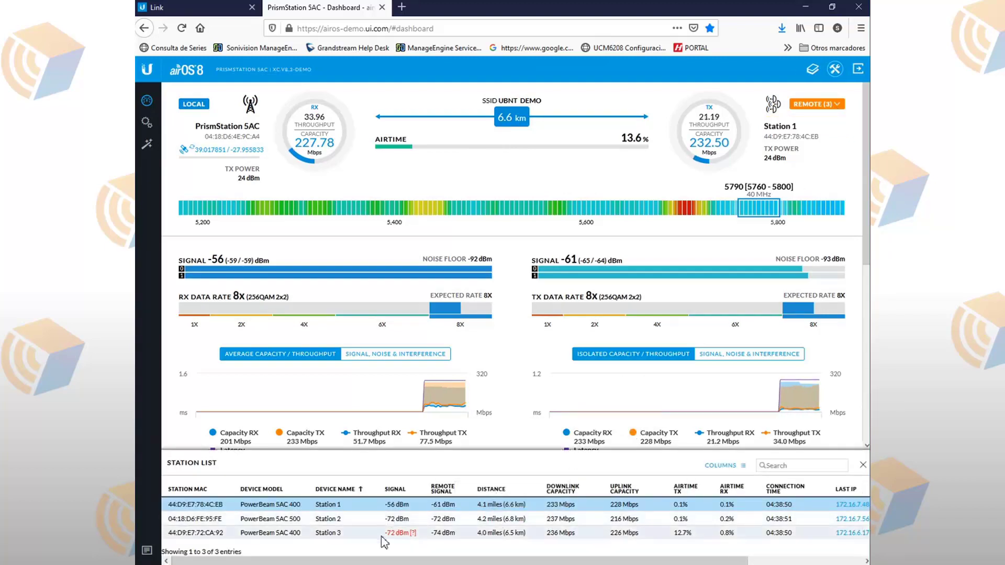
{"action": "left_click", "coordinate": [357, 535]}
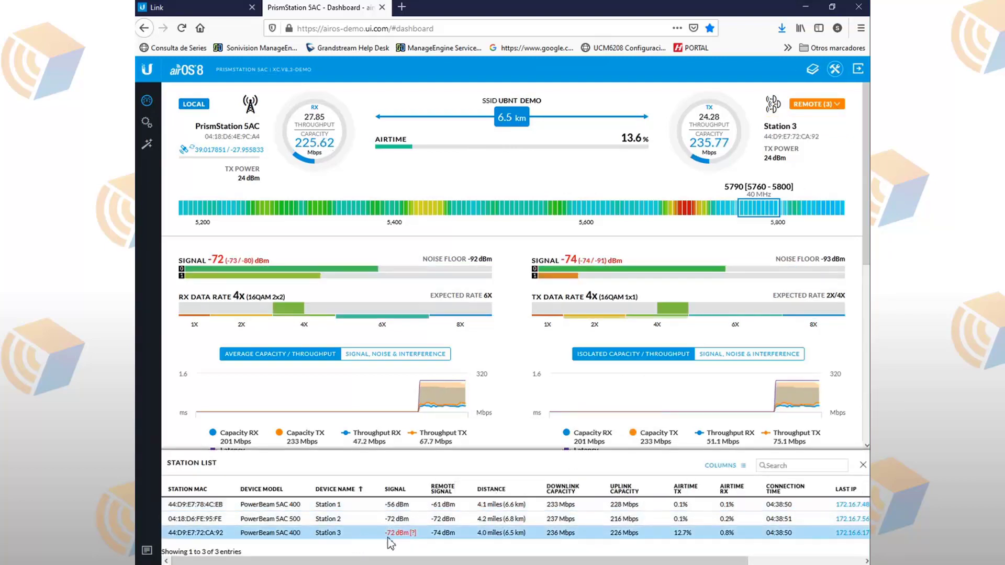
{"action": "left_click_drag", "start_coordinate": [212, 260], "coordinate": [263, 261]}
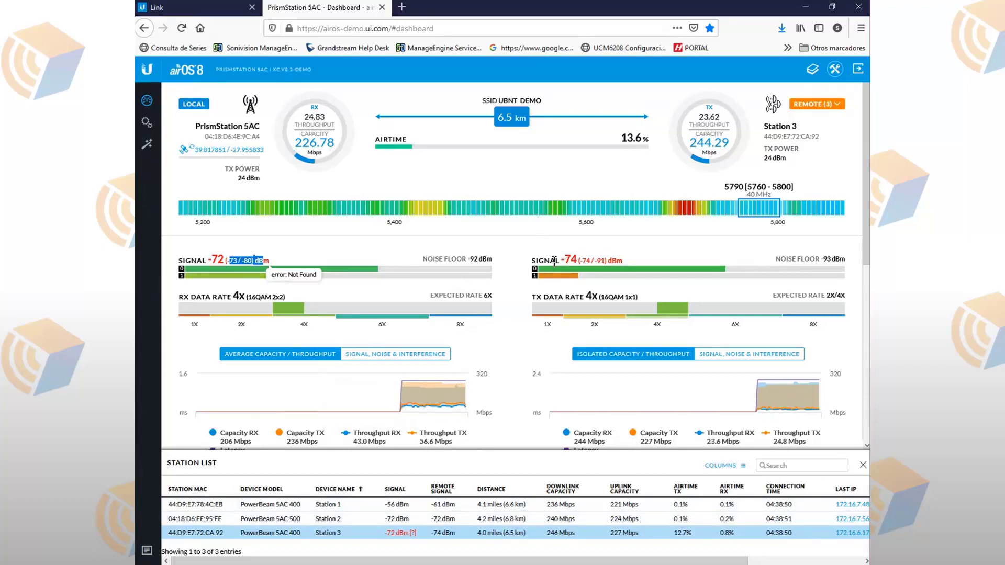
{"action": "left_click_drag", "start_coordinate": [551, 261], "coordinate": [577, 261]}
{"action": "left_click_drag", "start_coordinate": [203, 262], "coordinate": [218, 261]}
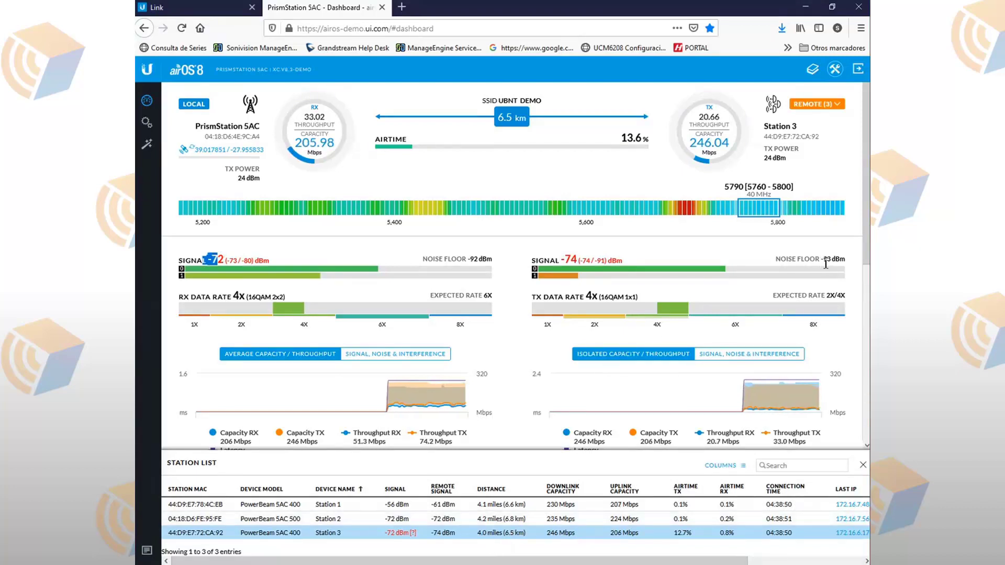
{"action": "left_click_drag", "start_coordinate": [822, 261], "coordinate": [846, 262]}
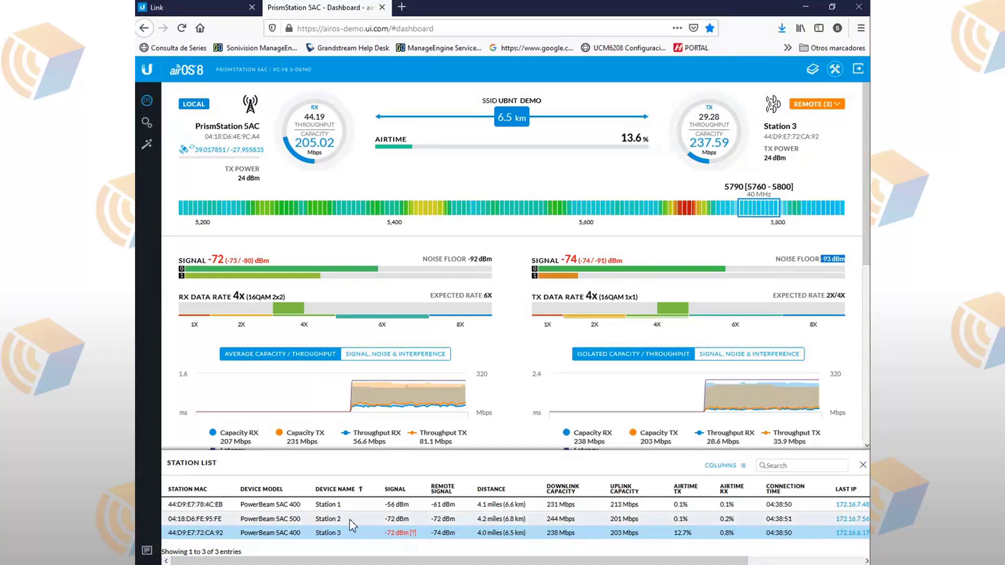
Step: Compare Station 1's -61 dBm signal and -93 dBm noise floor against Station 3
{"action": "left_click", "coordinate": [398, 506]}
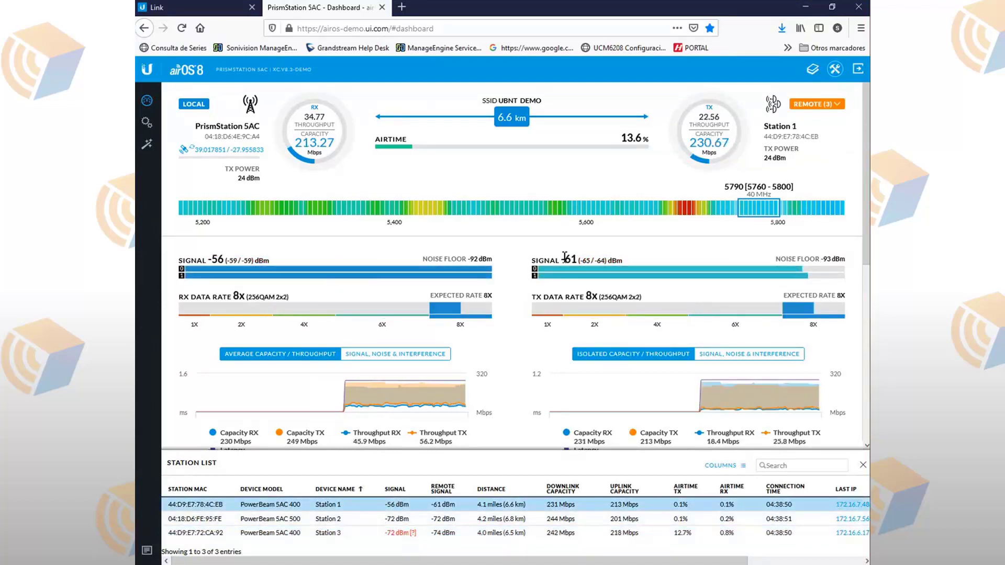
{"action": "left_click_drag", "start_coordinate": [566, 261], "coordinate": [631, 264]}
{"action": "left_click_drag", "start_coordinate": [821, 259], "coordinate": [856, 267]}
{"action": "left_click", "coordinate": [558, 260]}
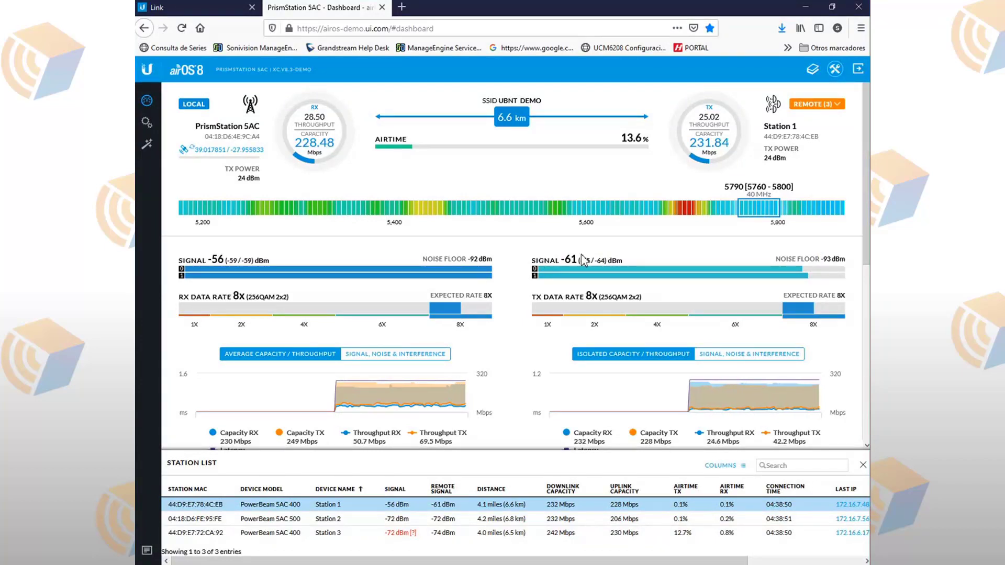
{"action": "left_click_drag", "start_coordinate": [583, 261], "coordinate": [645, 273]}
{"action": "left_click", "coordinate": [568, 260]}
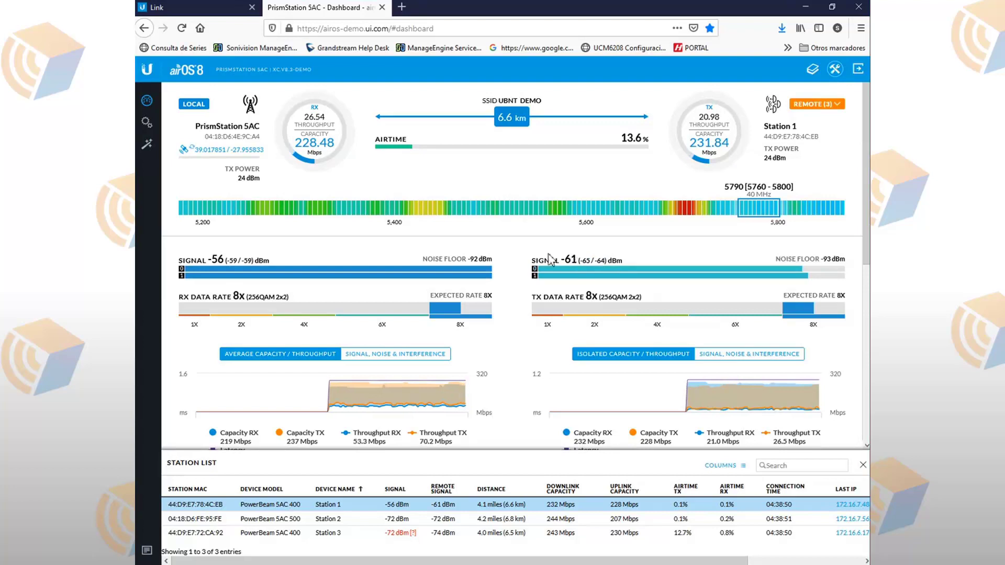
{"action": "left_click_drag", "start_coordinate": [559, 260], "coordinate": [579, 261]}
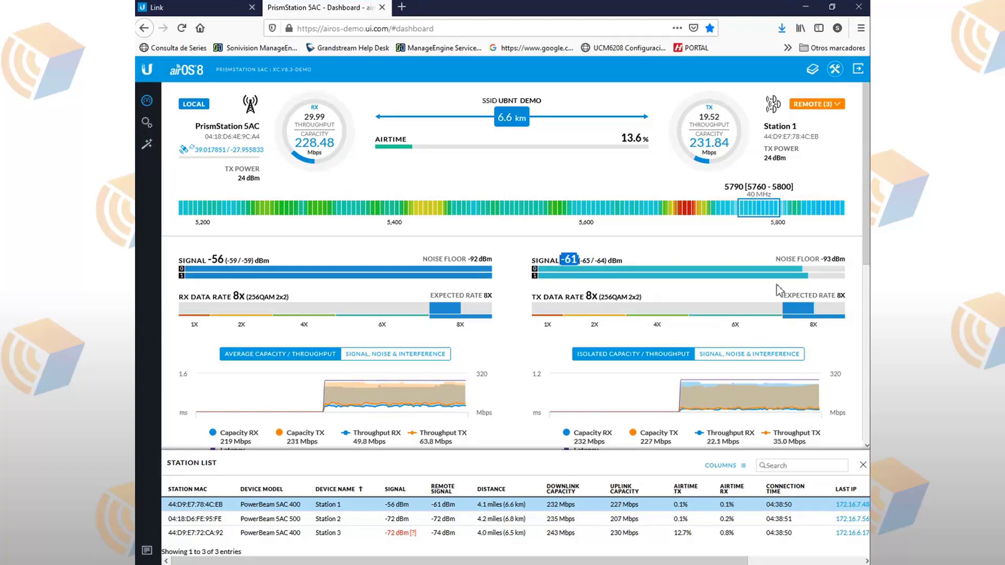
{"action": "left_click_drag", "start_coordinate": [821, 260], "coordinate": [852, 262]}
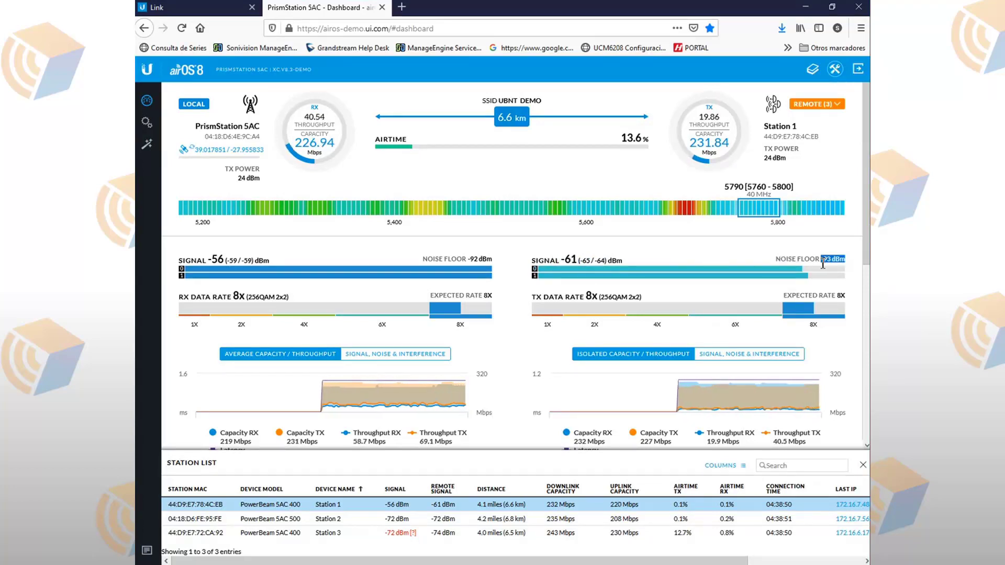
{"action": "left_click_drag", "start_coordinate": [580, 261], "coordinate": [540, 261]}
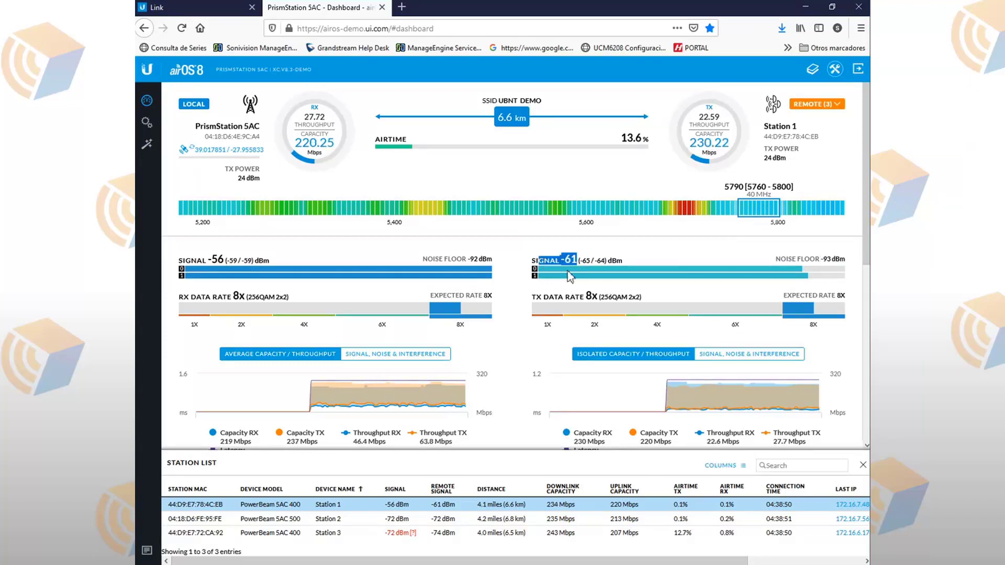
{"action": "left_click", "coordinate": [434, 528]}
{"action": "left_click", "coordinate": [441, 510]}
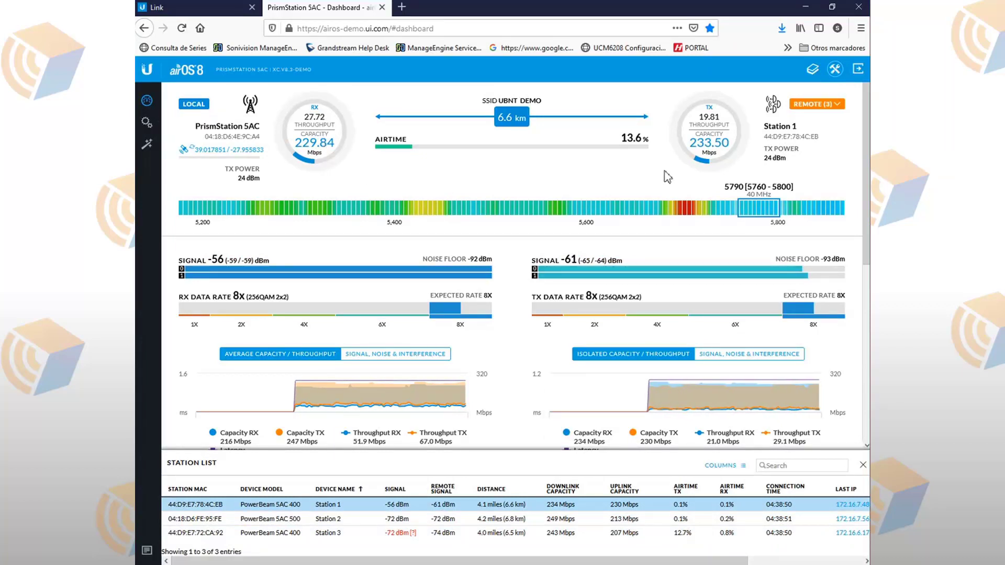
{"action": "scroll", "coordinate": [485, 223], "scroll_direction": "down", "scroll_amount": 2}
{"action": "scroll", "coordinate": [485, 223], "scroll_direction": "down", "scroll_amount": 4}
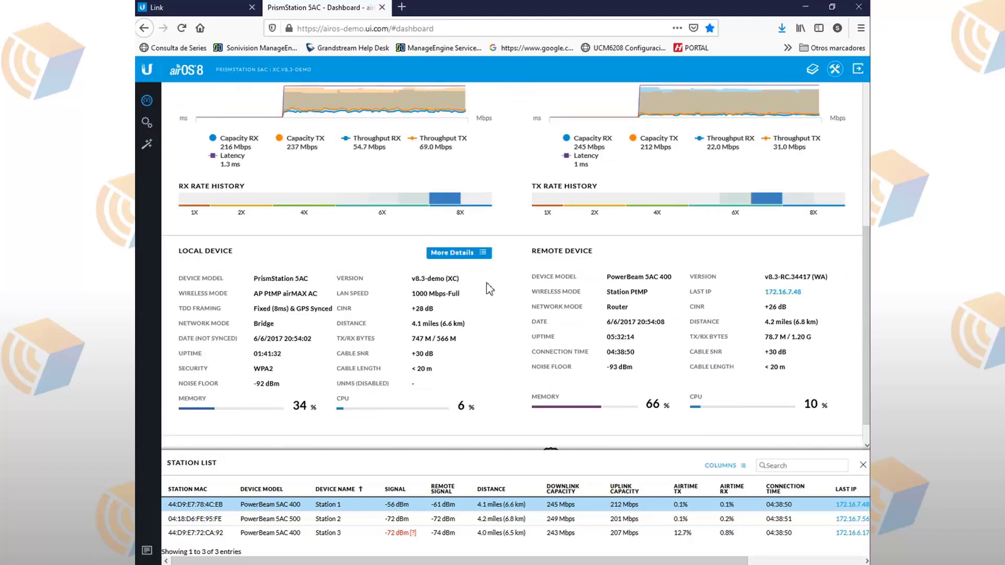
{"action": "triple_click", "coordinate": [451, 296]}
{"action": "scroll", "coordinate": [486, 358], "scroll_direction": "down", "scroll_amount": 1}
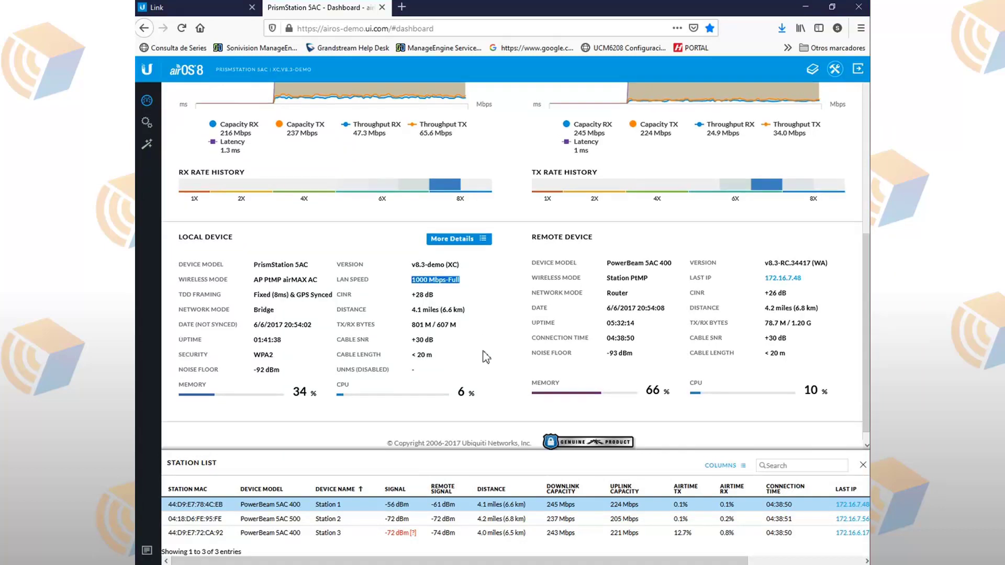
{"action": "scroll", "coordinate": [486, 358], "scroll_direction": "down", "scroll_amount": 1}
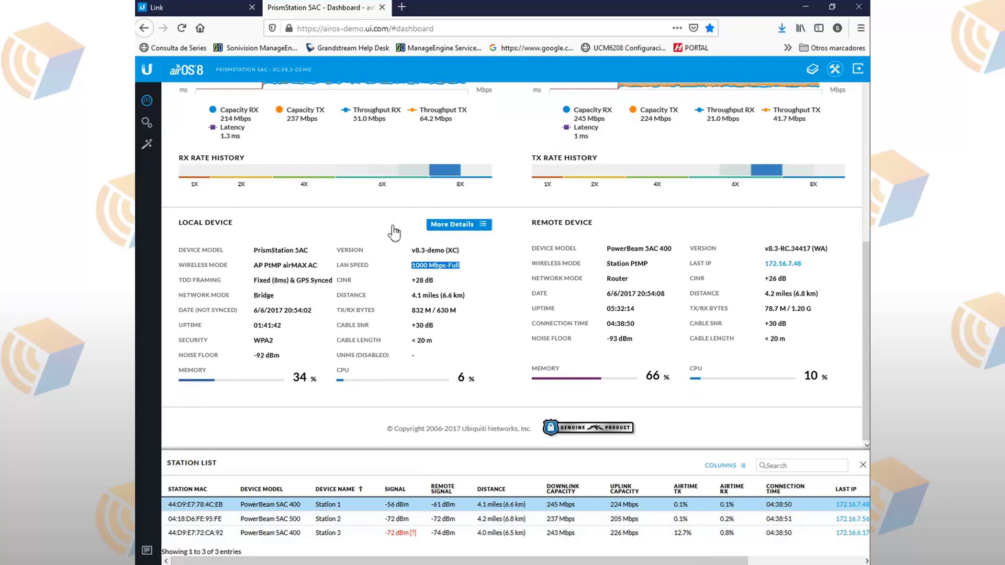
{"action": "scroll", "coordinate": [372, 266], "scroll_direction": "up", "scroll_amount": 6}
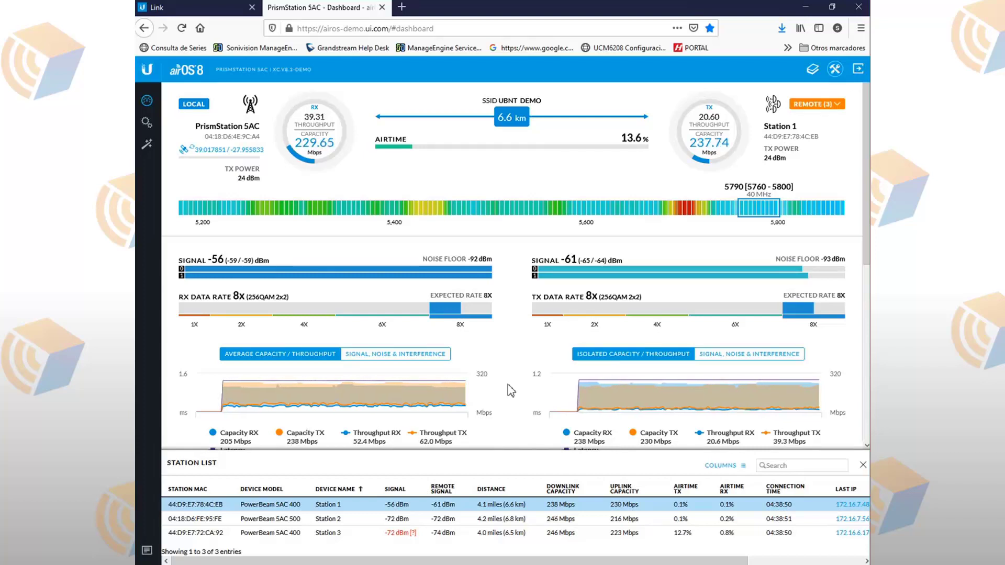
{"action": "left_click", "coordinate": [145, 124]}
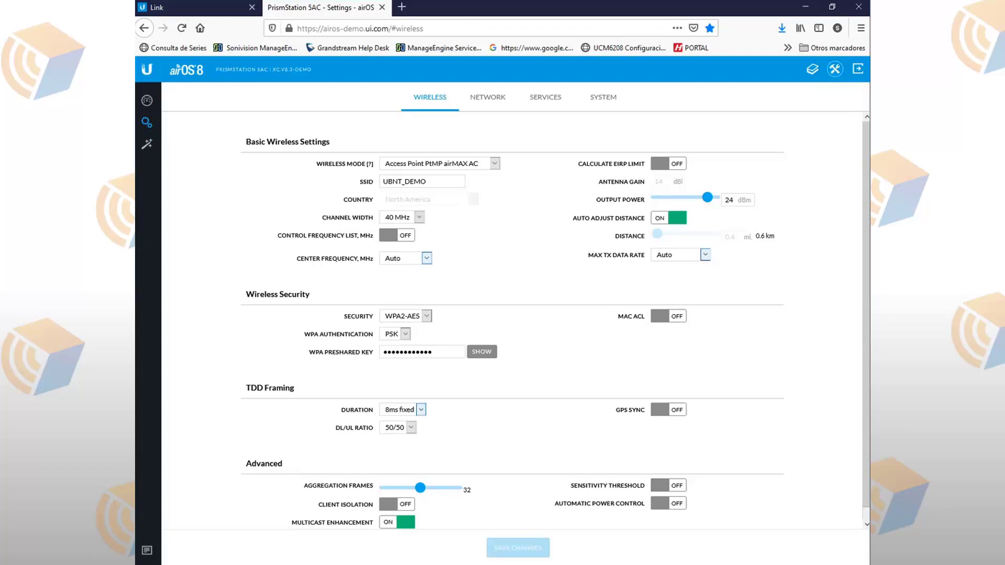
{"action": "left_click", "coordinate": [360, 27]}
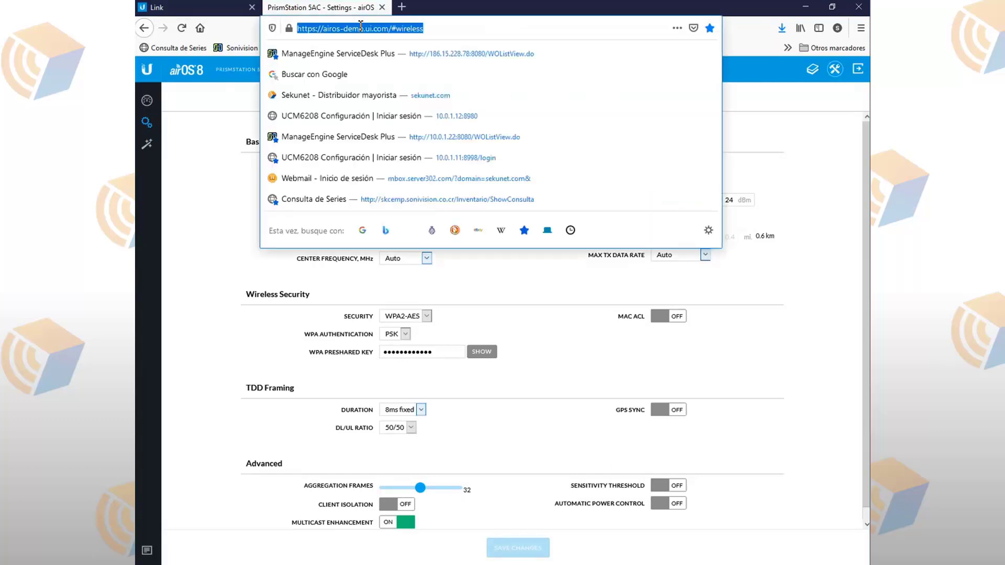
{"action": "left_click", "coordinate": [324, 30]}
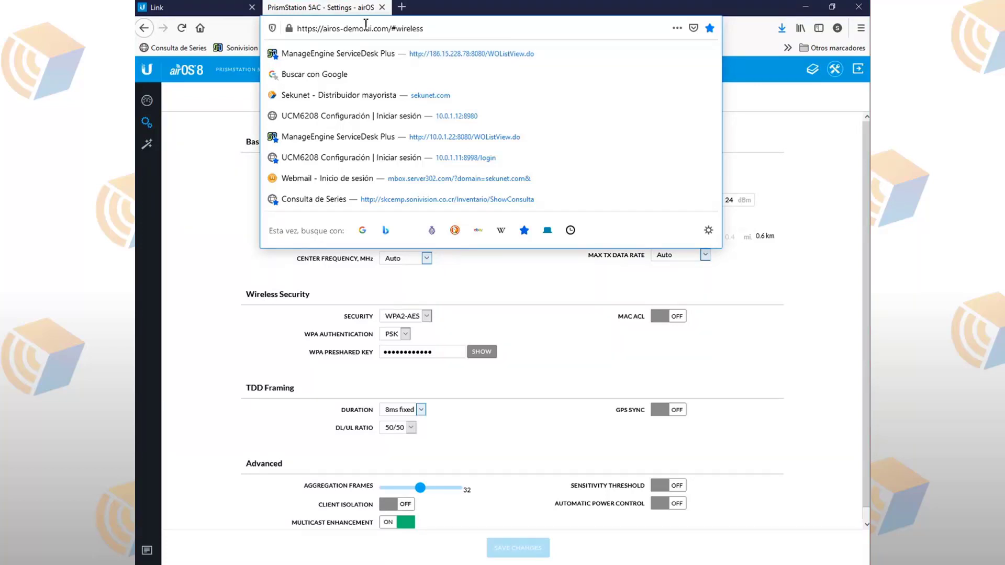
{"action": "left_click_drag", "start_coordinate": [390, 28], "coordinate": [292, 22]}
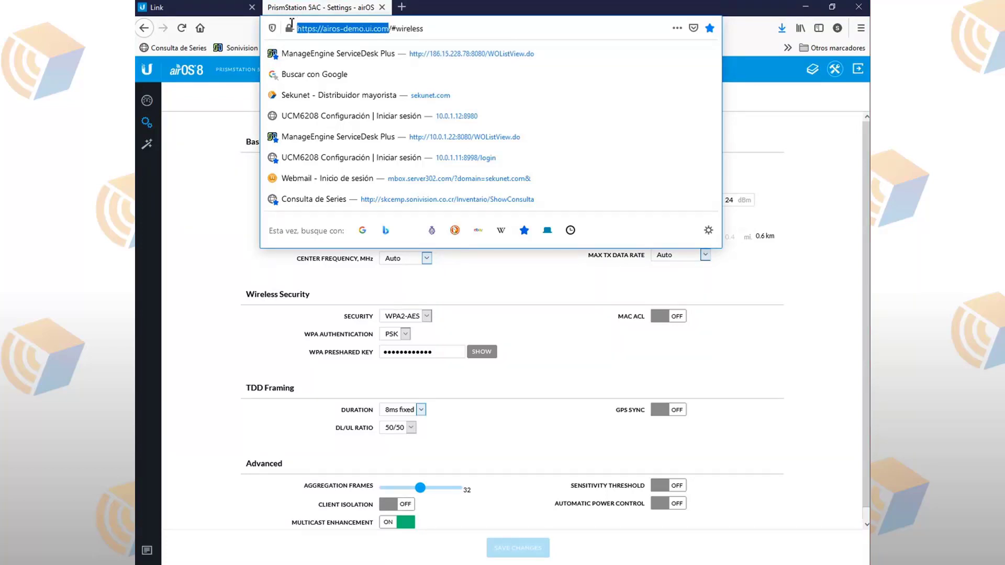
{"action": "right_click", "coordinate": [326, 28]}
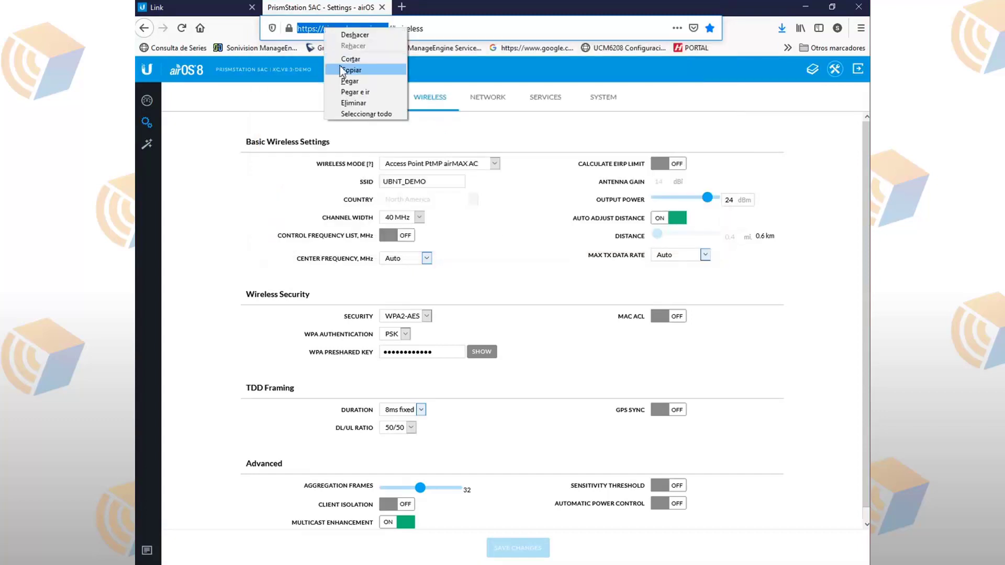
{"action": "left_click", "coordinate": [340, 64]}
{"action": "key", "text": "alt+Tab"}
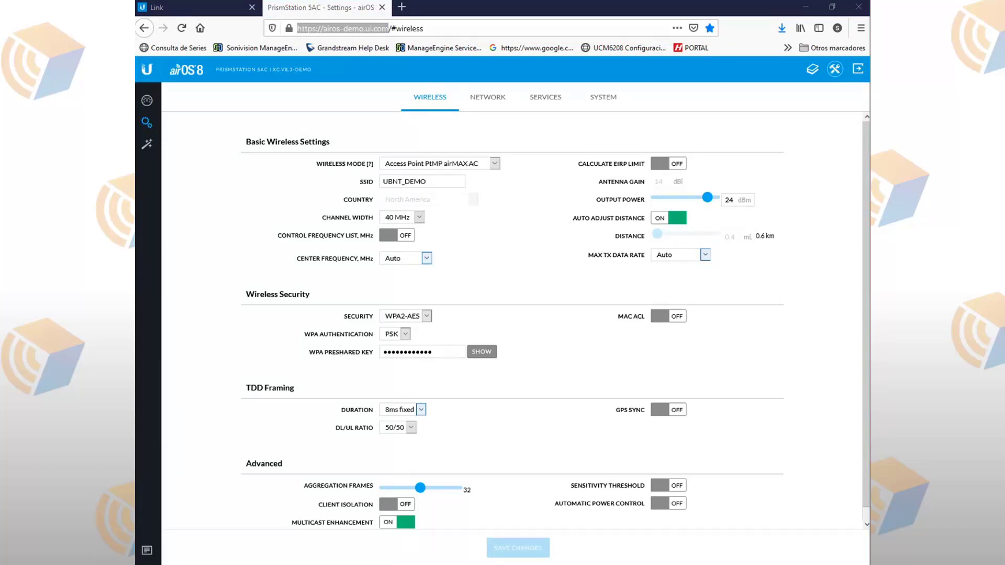
Step: Add a new PtP link in airLink, select its Rocket Prism 5AC end and open the radio catalogue
{"action": "left_click", "coordinate": [208, 16]}
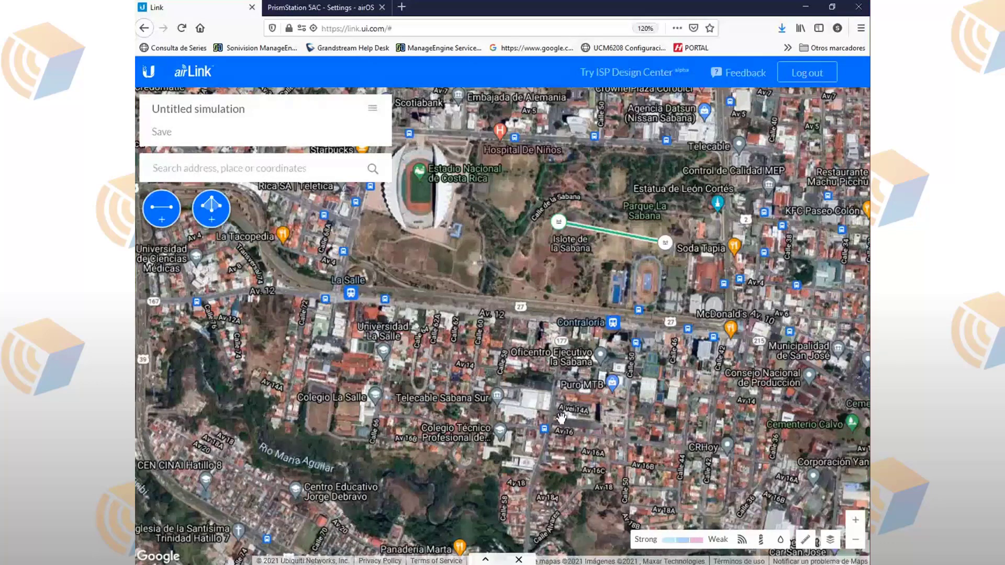
{"action": "left_click", "coordinate": [169, 220]}
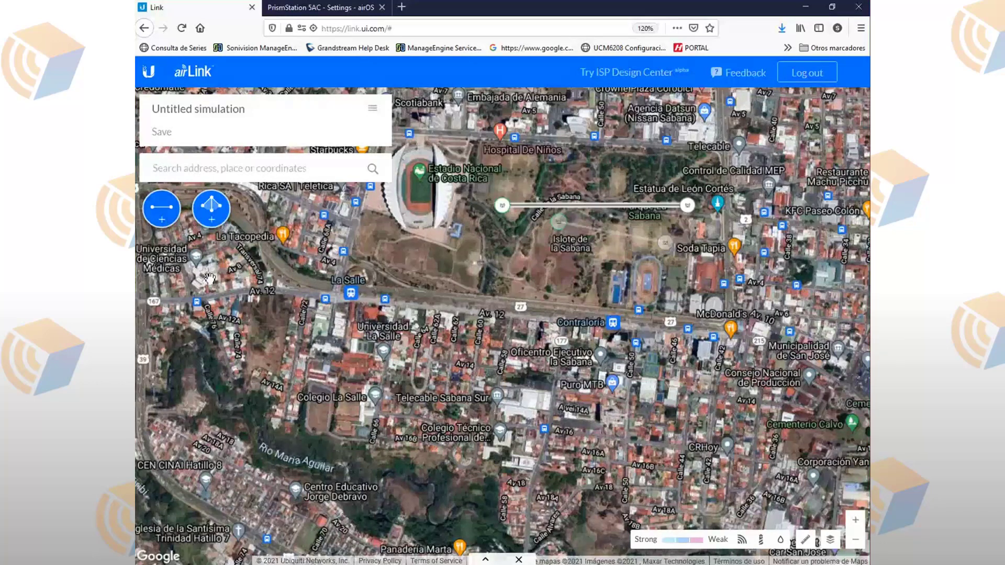
{"action": "left_click", "coordinate": [214, 220]}
{"action": "left_click", "coordinate": [501, 211]}
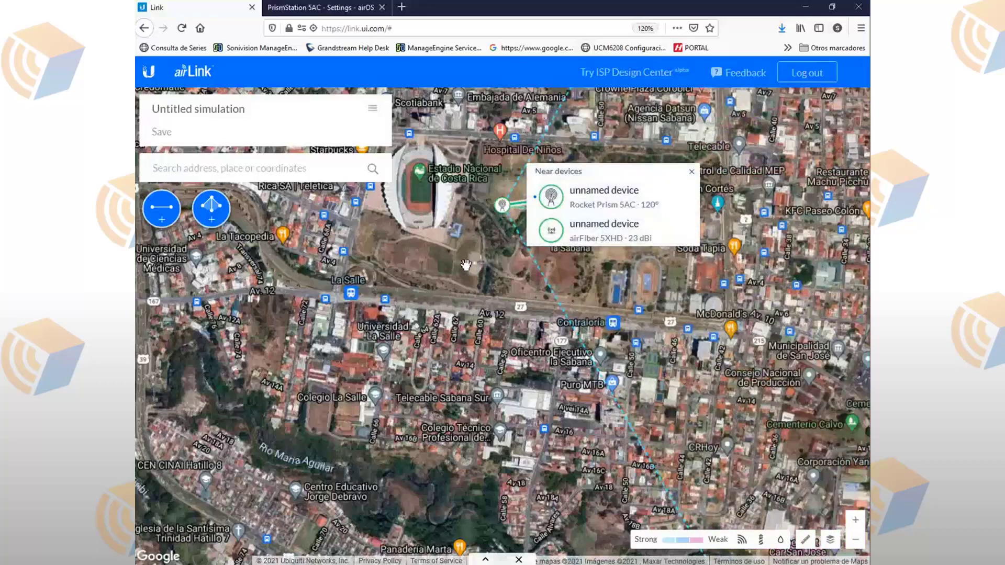
{"action": "left_click", "coordinate": [486, 561]}
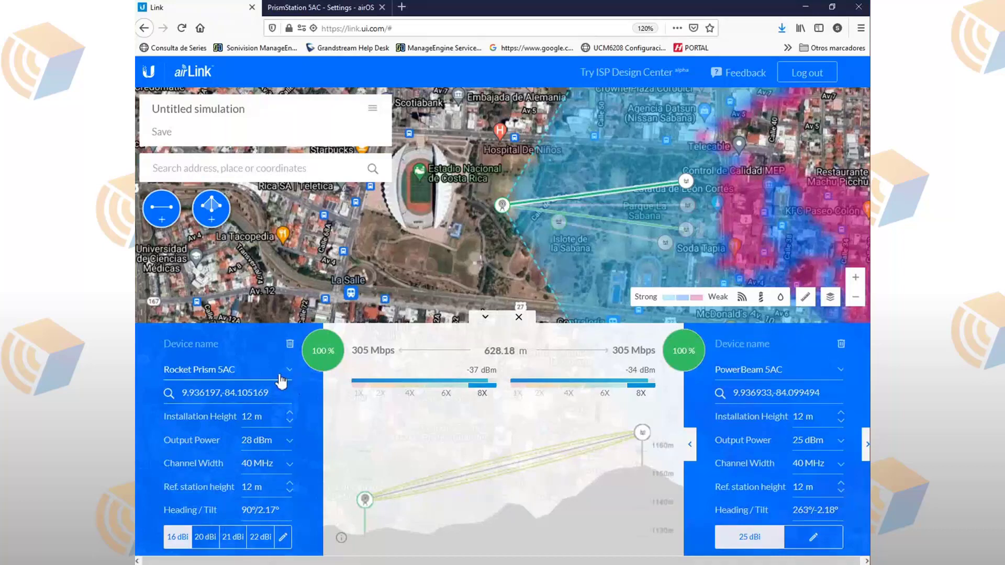
{"action": "left_click", "coordinate": [279, 371]}
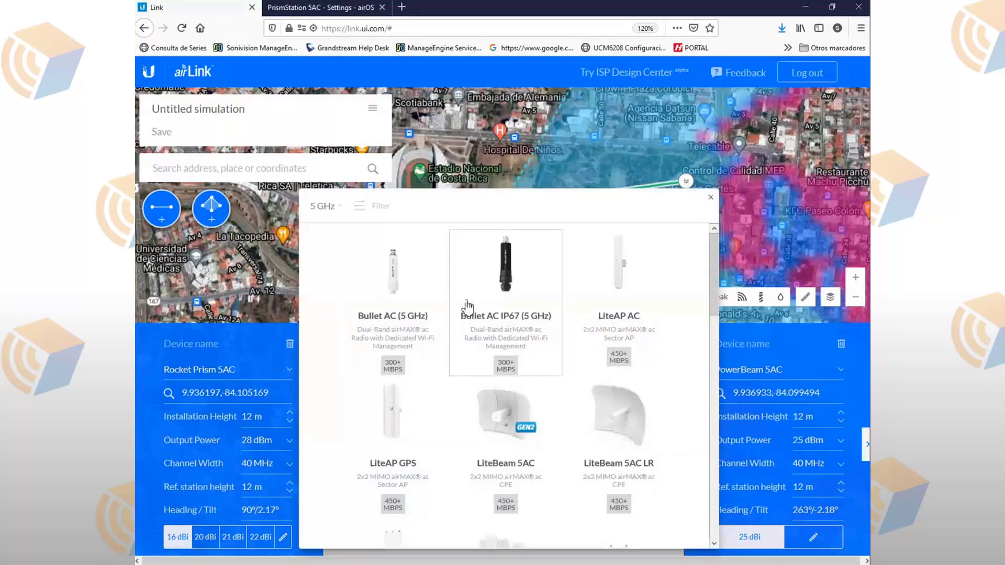
{"action": "scroll", "coordinate": [561, 344], "scroll_direction": "down", "scroll_amount": 5}
{"action": "scroll", "coordinate": [561, 344], "scroll_direction": "down", "scroll_amount": 3}
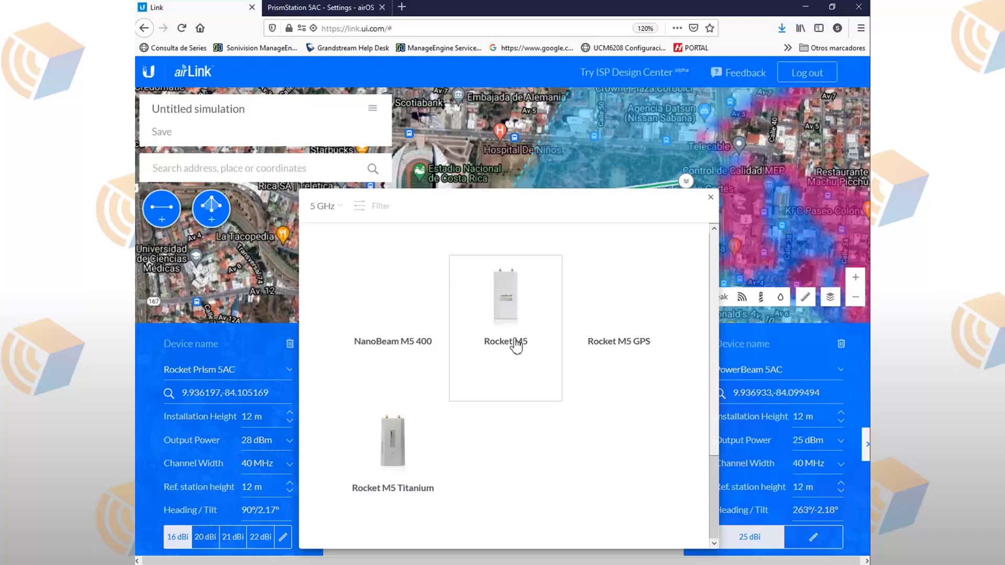
{"action": "scroll", "coordinate": [547, 406], "scroll_direction": "up", "scroll_amount": 3}
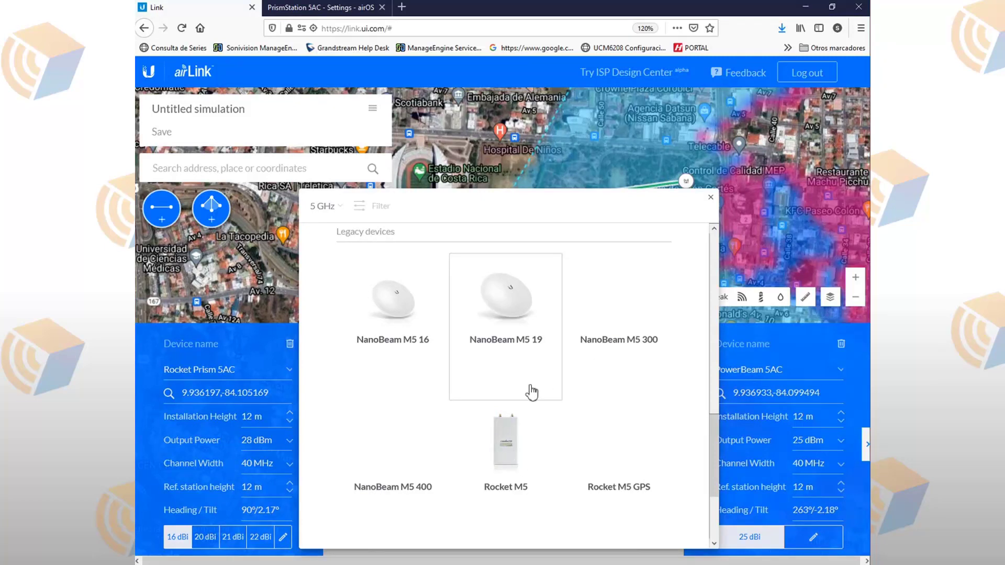
{"action": "scroll", "coordinate": [539, 397], "scroll_direction": "up", "scroll_amount": 3}
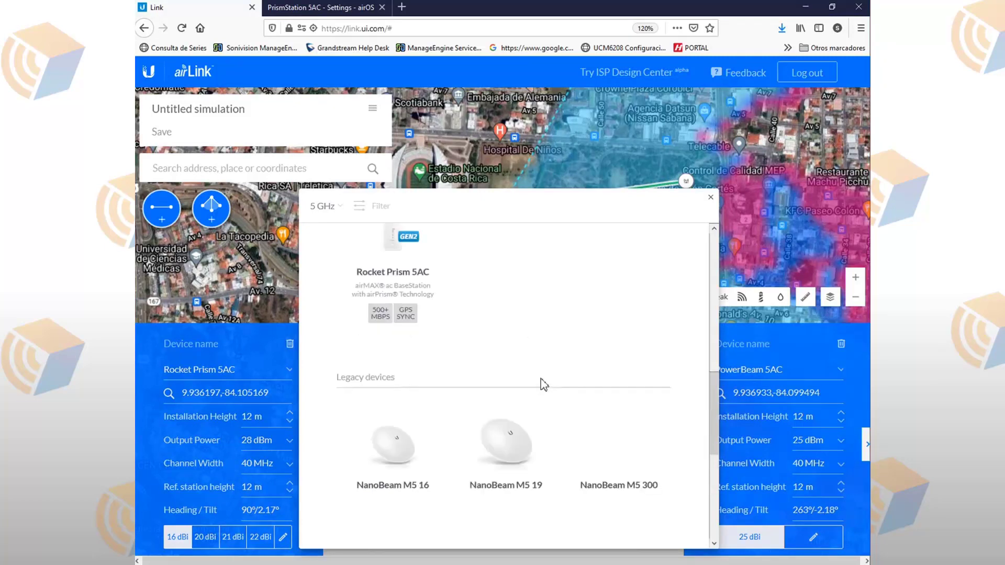
{"action": "scroll", "coordinate": [545, 381], "scroll_direction": "up", "scroll_amount": 3}
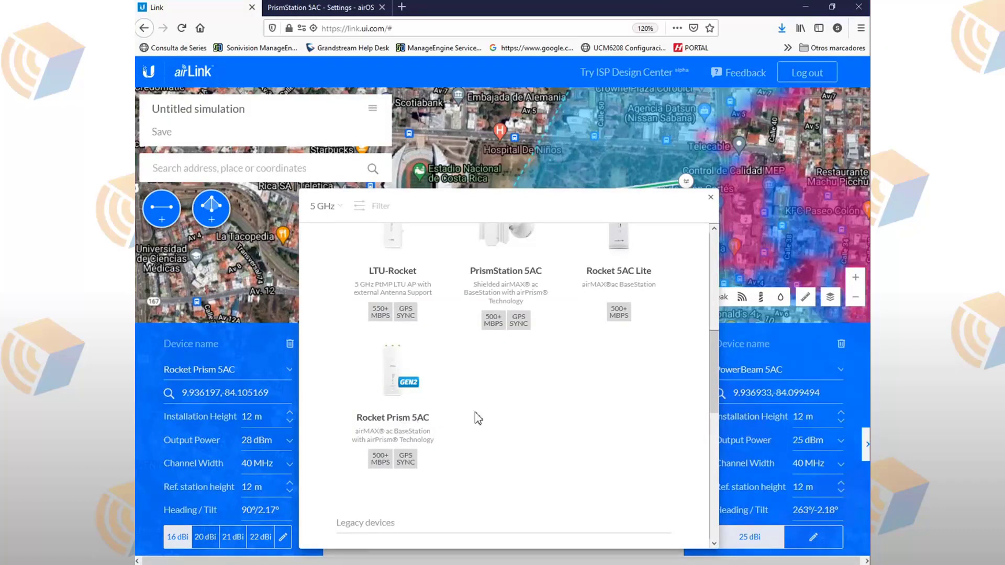
{"action": "scroll", "coordinate": [478, 418], "scroll_direction": "up", "scroll_amount": 3}
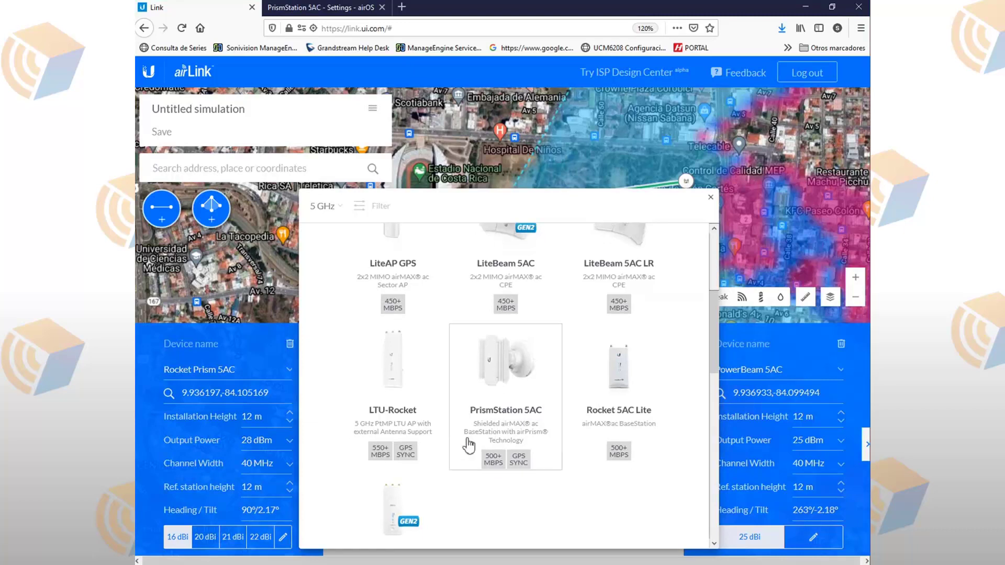
Step: Close the device catalogue, keeping the Rocket Prism 5AC on the 628.18 m link
{"action": "scroll", "coordinate": [466, 442], "scroll_direction": "down", "scroll_amount": 3}
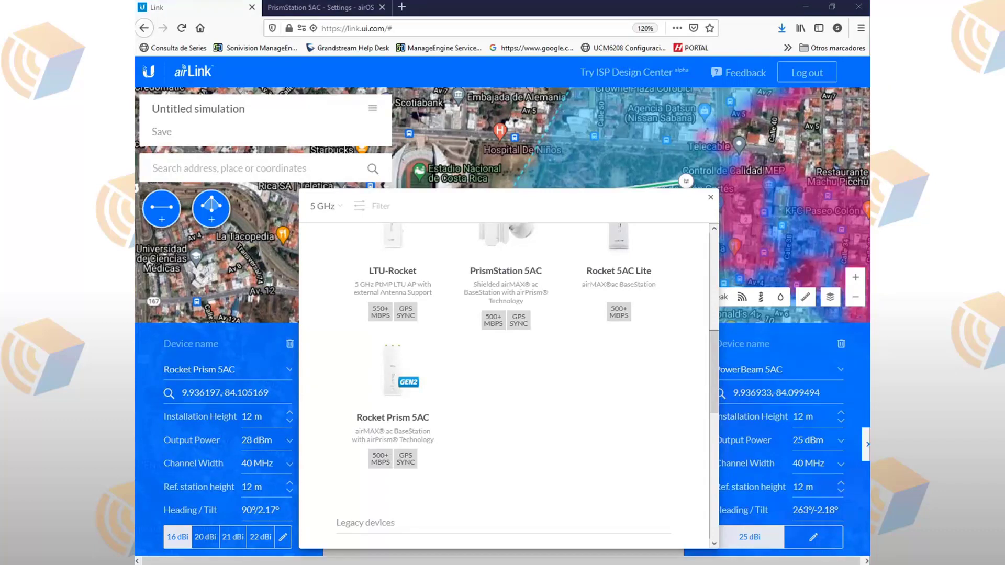
{"action": "left_click", "coordinate": [714, 196]}
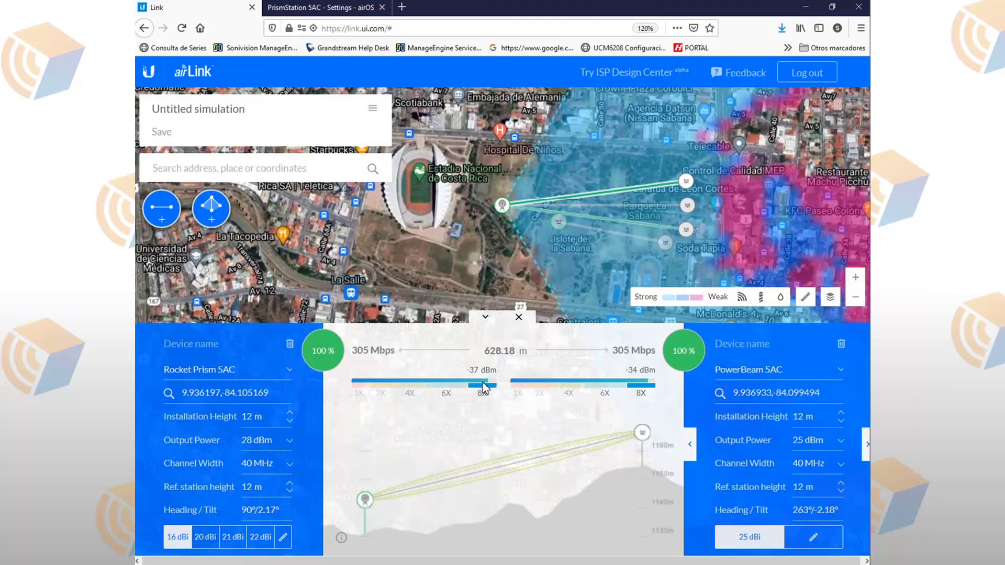
Step: Open the device catalogue for the PowerBeam 5AC far end
{"action": "left_click", "coordinate": [764, 371]}
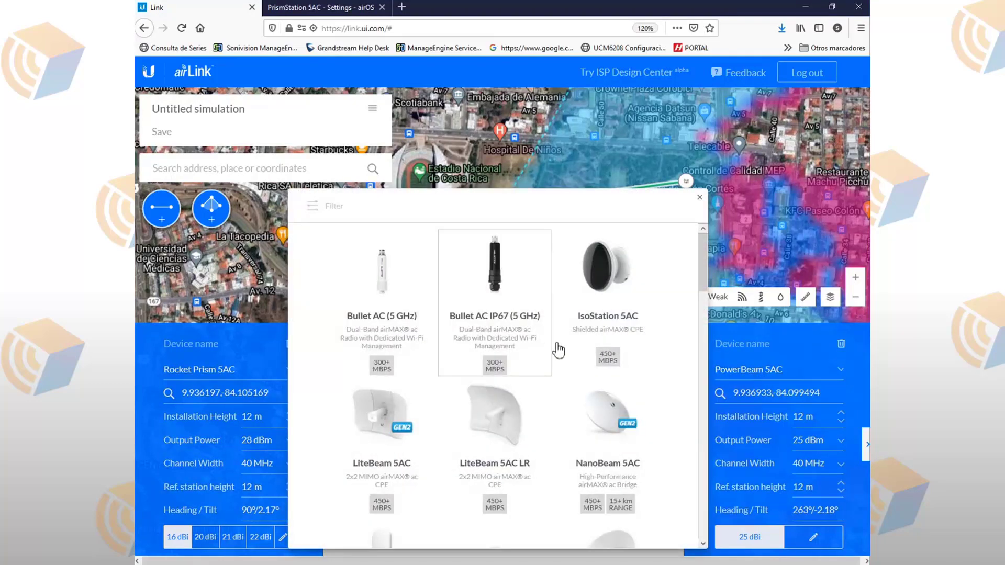
Step: Make the far end a NanoStation 5AC Loco, giving -49/-46 dBm at 305 Mbps
{"action": "scroll", "coordinate": [558, 351], "scroll_direction": "down", "scroll_amount": 5}
{"action": "scroll", "coordinate": [610, 416], "scroll_direction": "up", "scroll_amount": 1}
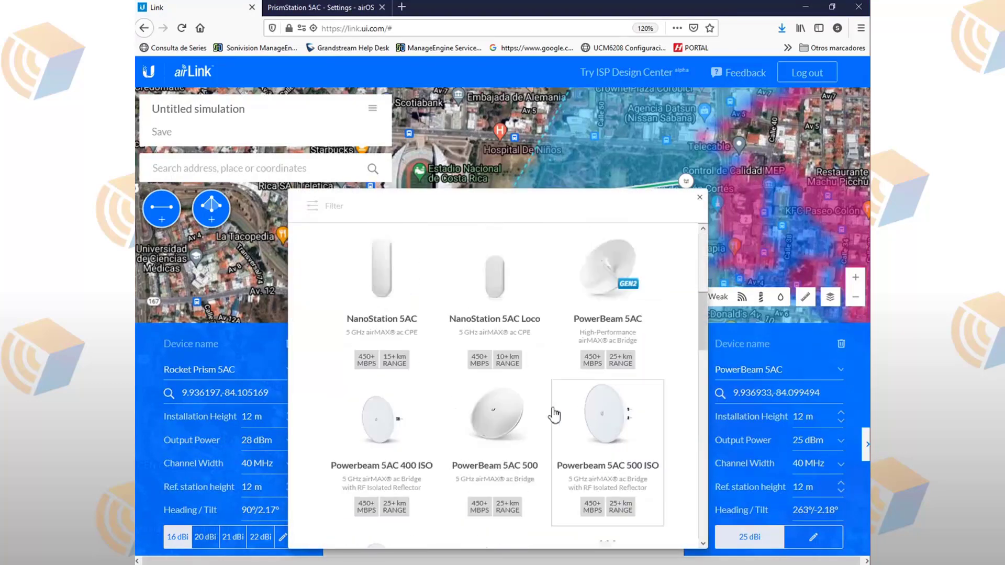
{"action": "left_click", "coordinate": [494, 347]}
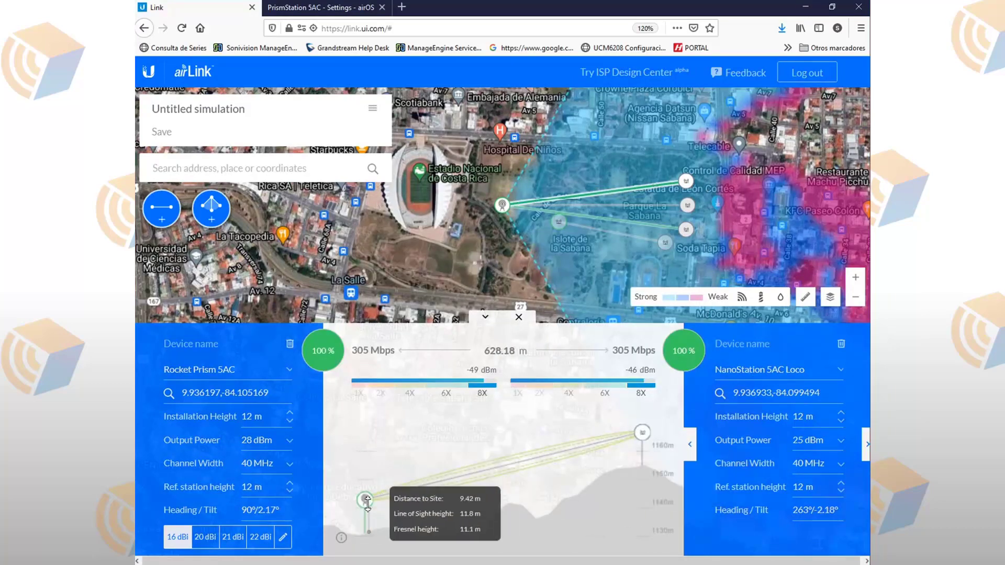
Step: Drag the Rocket Prism to 16.2 m and NanoStation Loco to 13.7 m, checking Fresnel clearance
{"action": "left_click_drag", "start_coordinate": [368, 504], "coordinate": [366, 488]}
{"action": "left_click_drag", "start_coordinate": [643, 432], "coordinate": [642, 426]}
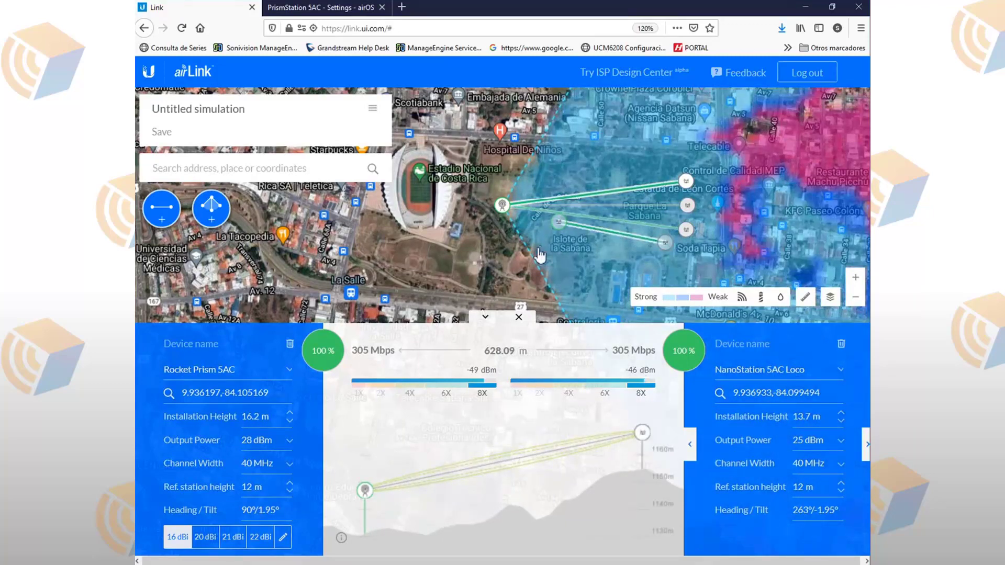
{"action": "scroll", "coordinate": [540, 256], "scroll_direction": "up", "scroll_amount": 3}
{"action": "scroll", "coordinate": [529, 259], "scroll_direction": "down", "scroll_amount": 4}
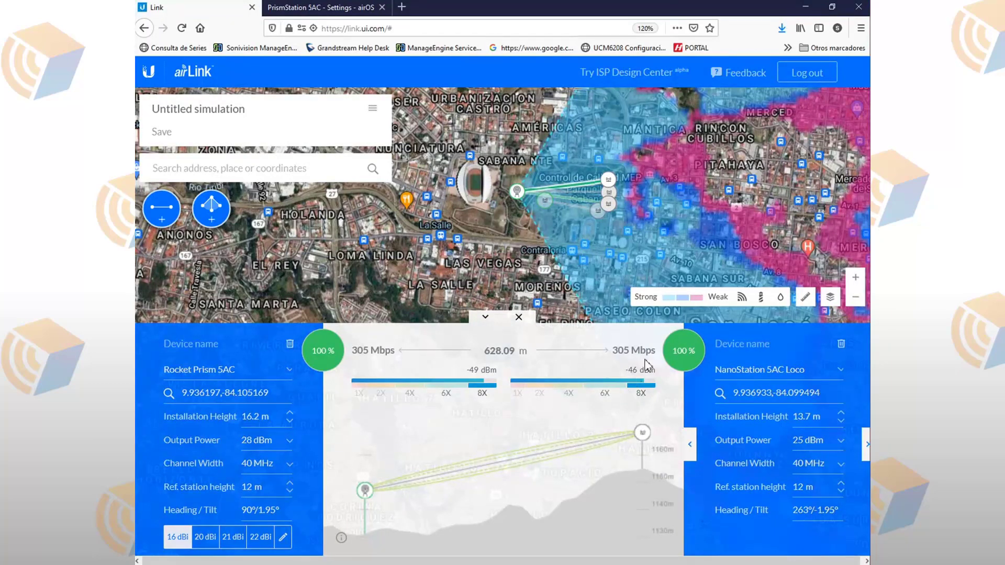
{"action": "mouse_move", "coordinate": [634, 433]}
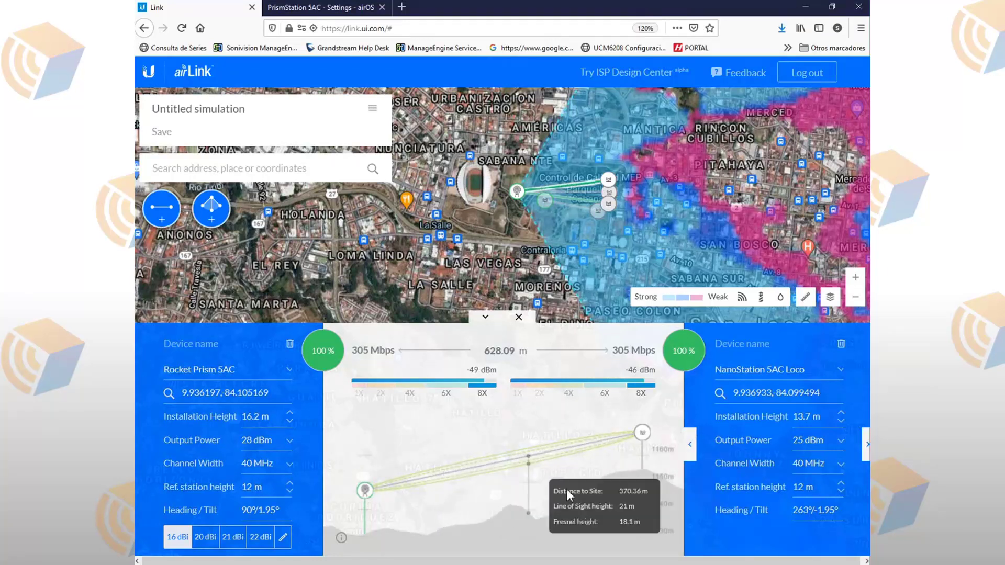
Step: Pan the map south of San José and inspect the Rocket Prism 5AC device near Tejarcillos
{"action": "left_click", "coordinate": [485, 317]}
{"action": "scroll", "coordinate": [499, 316], "scroll_direction": "up", "scroll_amount": 3}
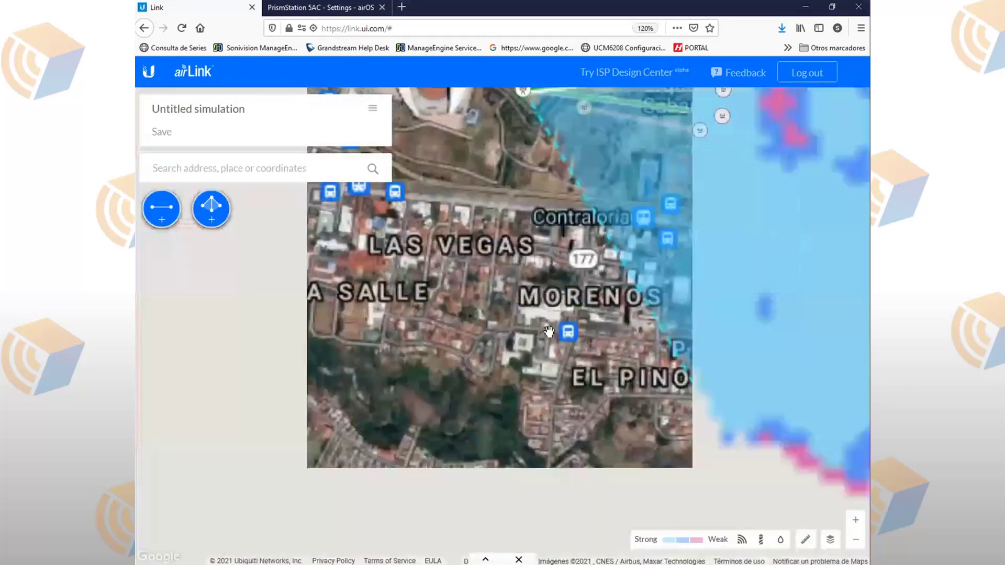
{"action": "scroll", "coordinate": [551, 320], "scroll_direction": "down", "scroll_amount": 2}
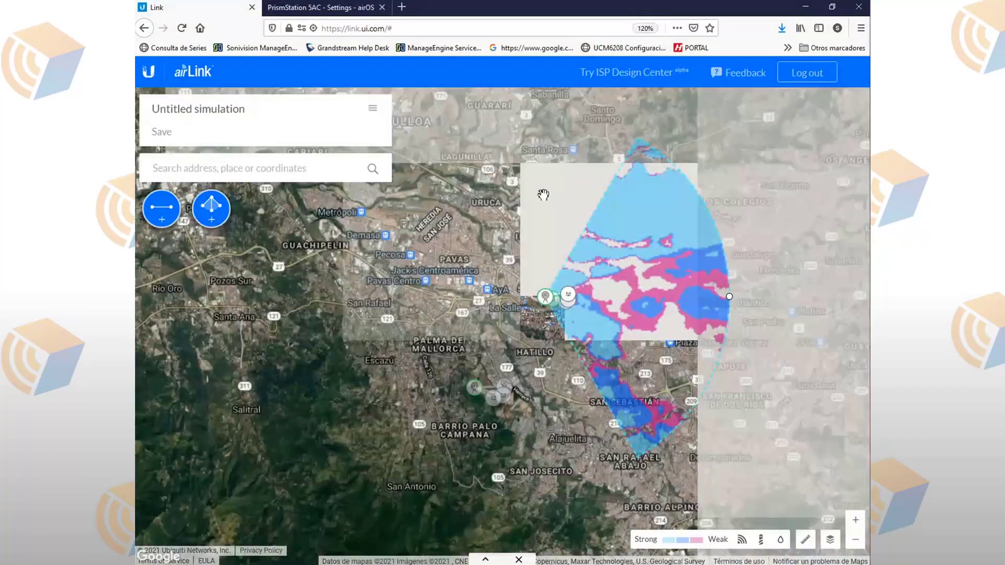
{"action": "left_click_drag", "start_coordinate": [543, 196], "coordinate": [504, 367]}
{"action": "left_click_drag", "start_coordinate": [497, 267], "coordinate": [521, 260]}
{"action": "left_click_drag", "start_coordinate": [491, 485], "coordinate": [526, 275]}
{"action": "scroll", "coordinate": [527, 272], "scroll_direction": "down", "scroll_amount": 3}
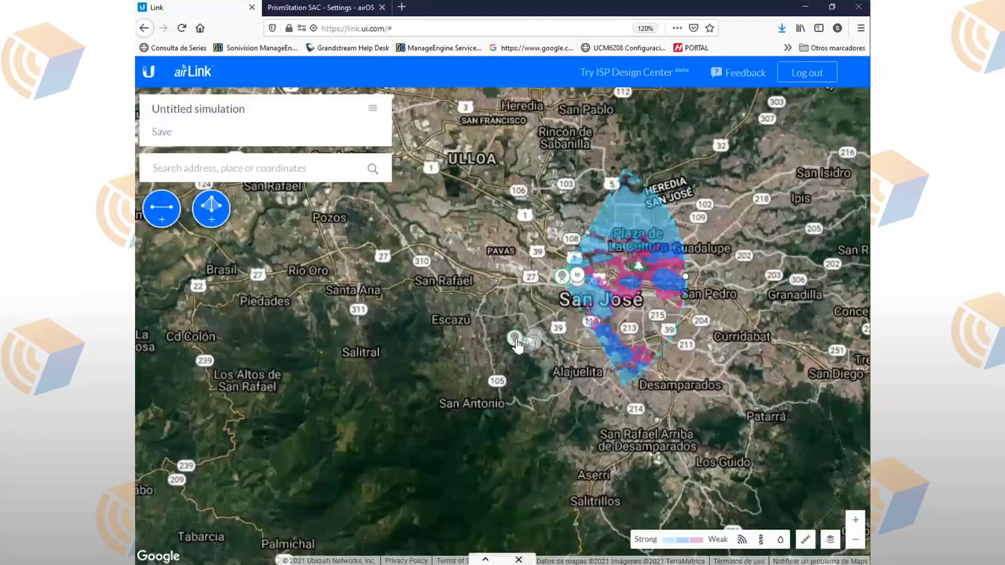
{"action": "scroll", "coordinate": [516, 343], "scroll_direction": "up", "scroll_amount": 2}
{"action": "left_click", "coordinate": [515, 340]}
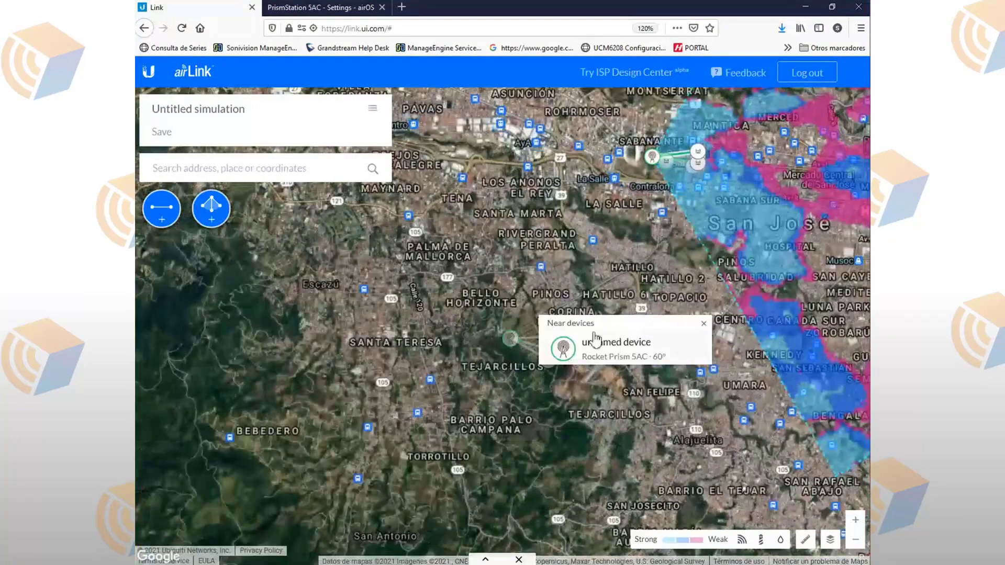
{"action": "left_click", "coordinate": [704, 325]}
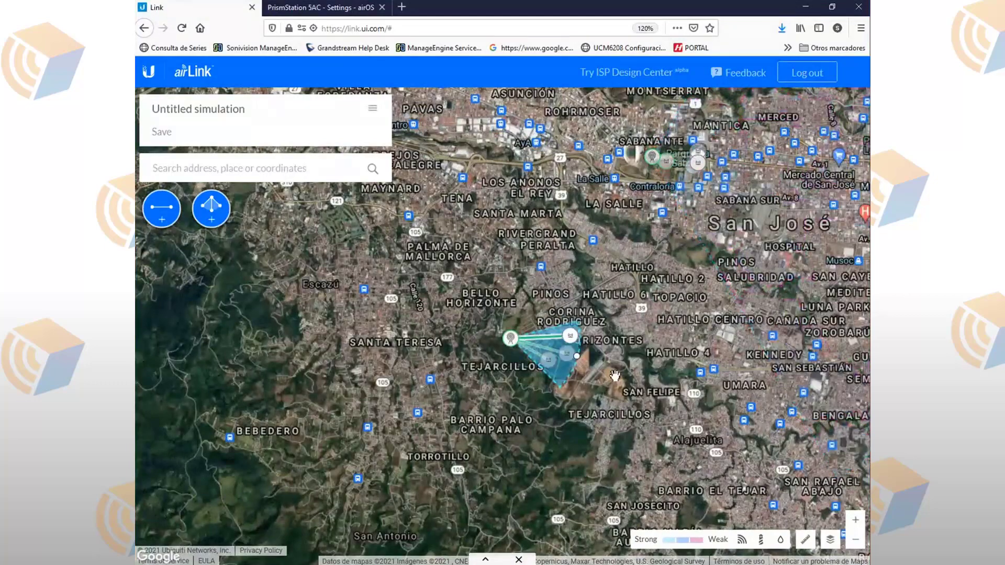
Step: Drag the link endpoints to stretch it 28.74 km east toward Cartago and show its elevation profile
{"action": "scroll", "coordinate": [464, 389], "scroll_direction": "up", "scroll_amount": 1}
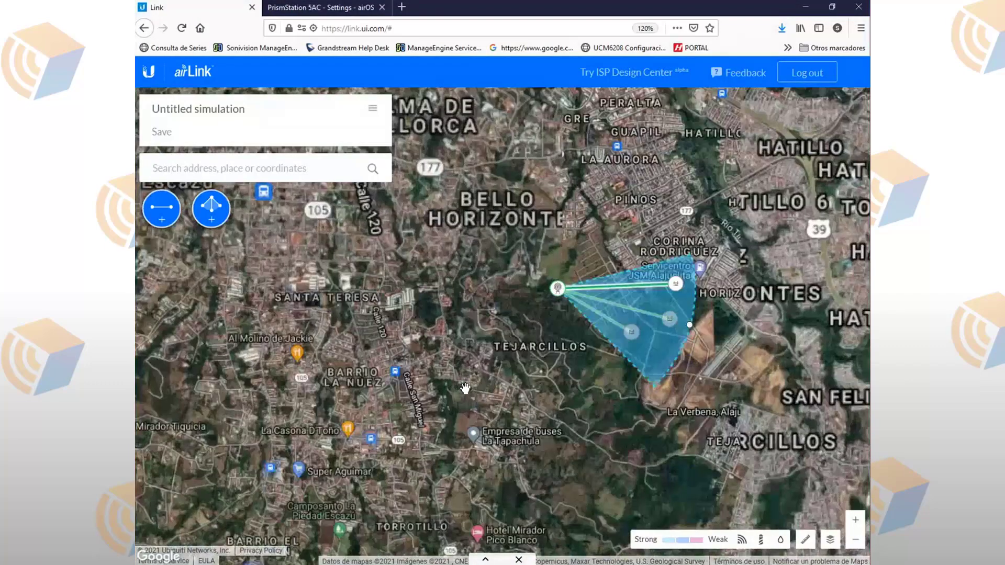
{"action": "scroll", "coordinate": [465, 388], "scroll_direction": "down", "scroll_amount": 1}
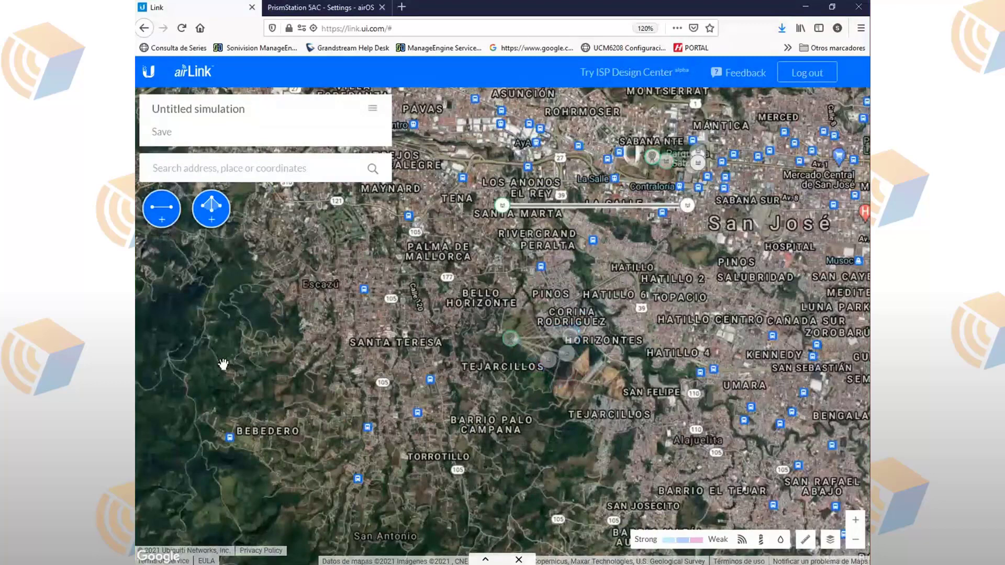
{"action": "left_click_drag", "start_coordinate": [501, 204], "coordinate": [233, 269]}
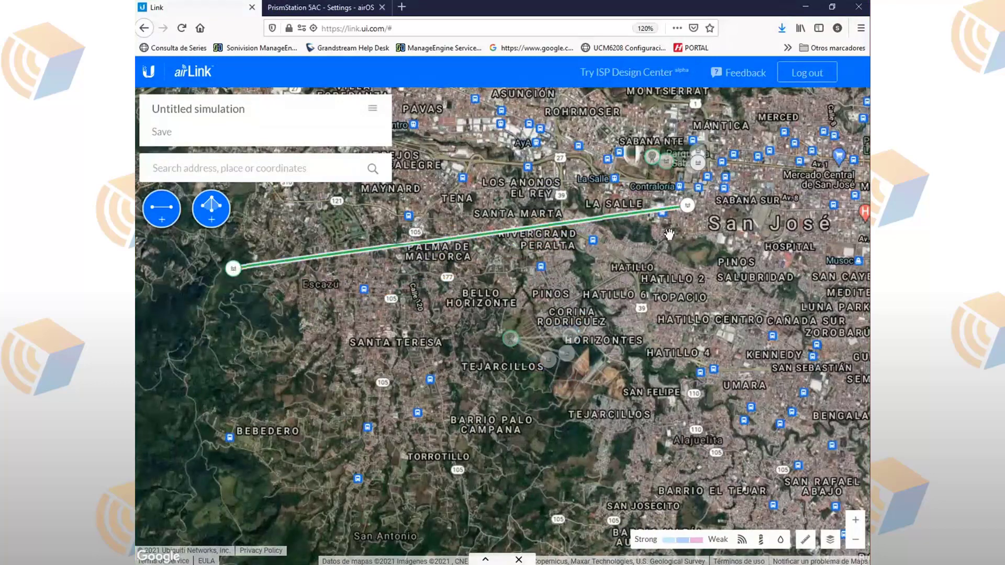
{"action": "left_click_drag", "start_coordinate": [688, 206], "coordinate": [272, 536]}
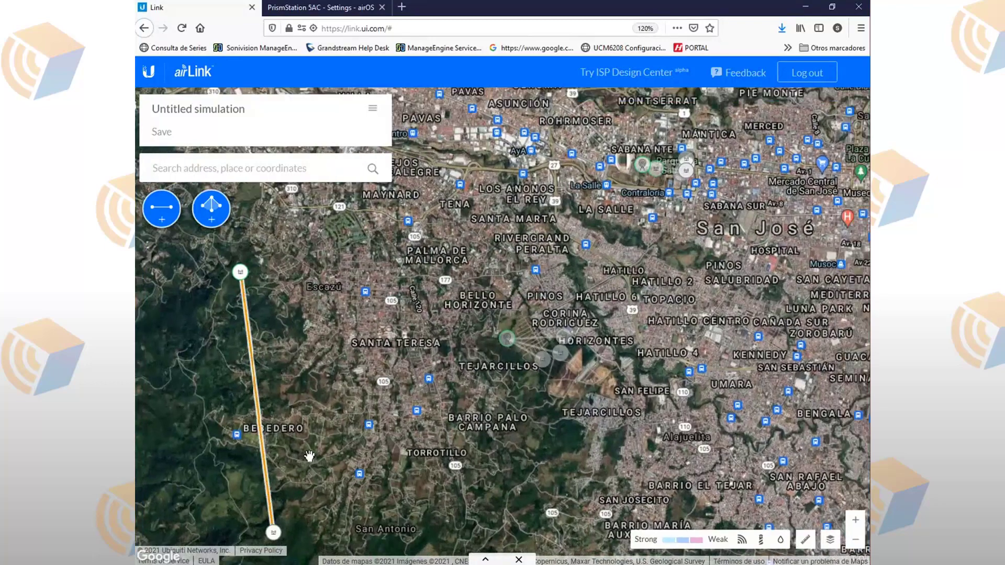
{"action": "scroll", "coordinate": [304, 459], "scroll_direction": "down", "scroll_amount": 2}
{"action": "left_click_drag", "start_coordinate": [295, 485], "coordinate": [815, 458]}
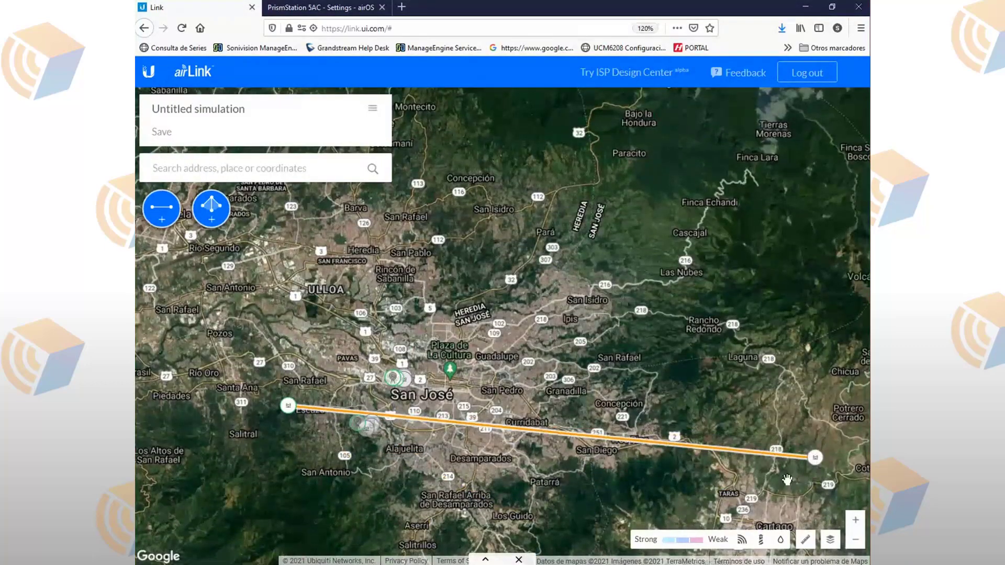
{"action": "left_click", "coordinate": [486, 559]}
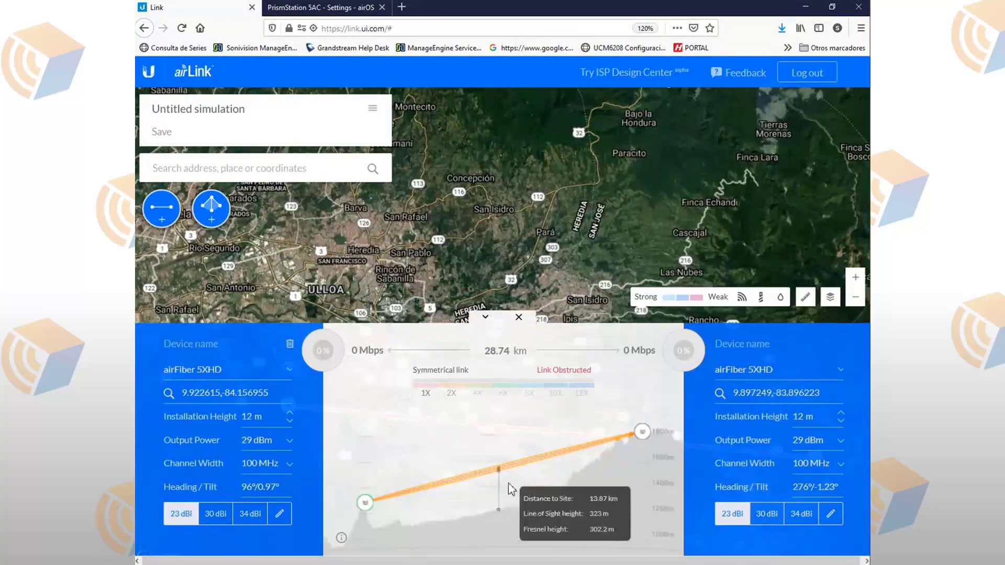
Step: Raise the eastern antenna to 195.4 m and the western to 122 m, clearing terrain at 657 Mbps
{"action": "left_click_drag", "start_coordinate": [648, 432], "coordinate": [646, 401]}
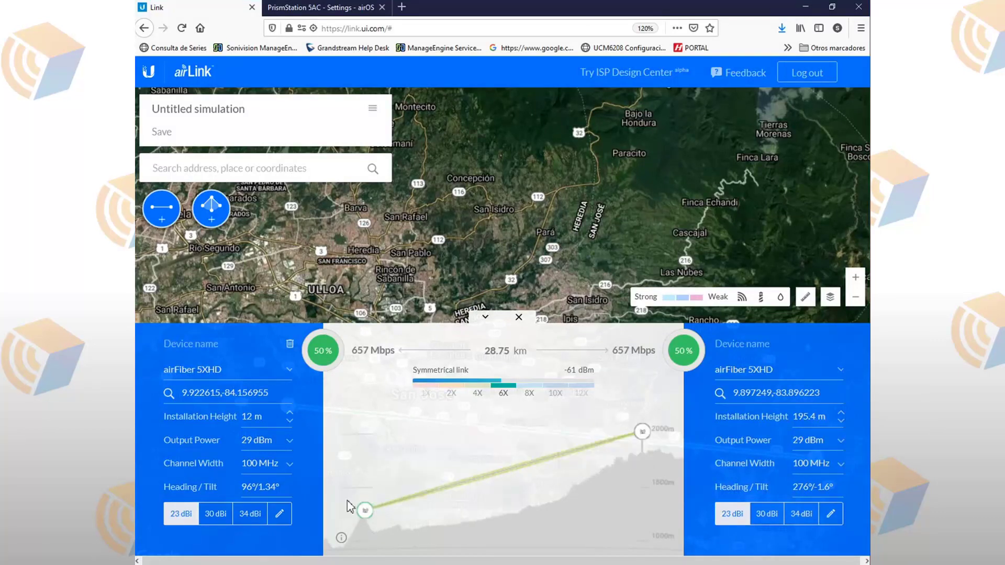
{"action": "left_click_drag", "start_coordinate": [365, 510], "coordinate": [362, 498]}
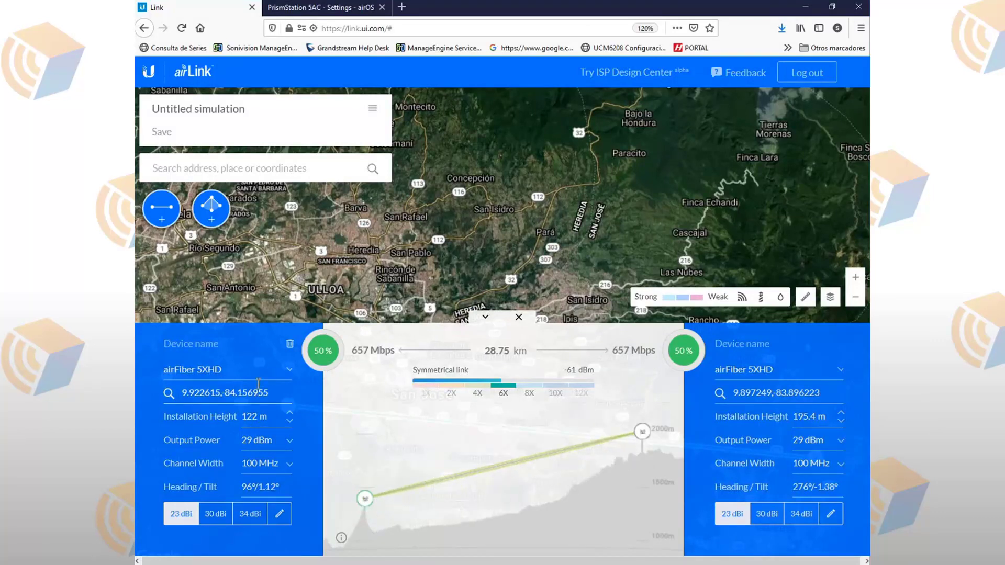
Step: Switch the western radio to Powerbeam 5AC 500 ISO and raise the eastern antenna to 227.7 m
{"action": "left_click", "coordinate": [267, 369]}
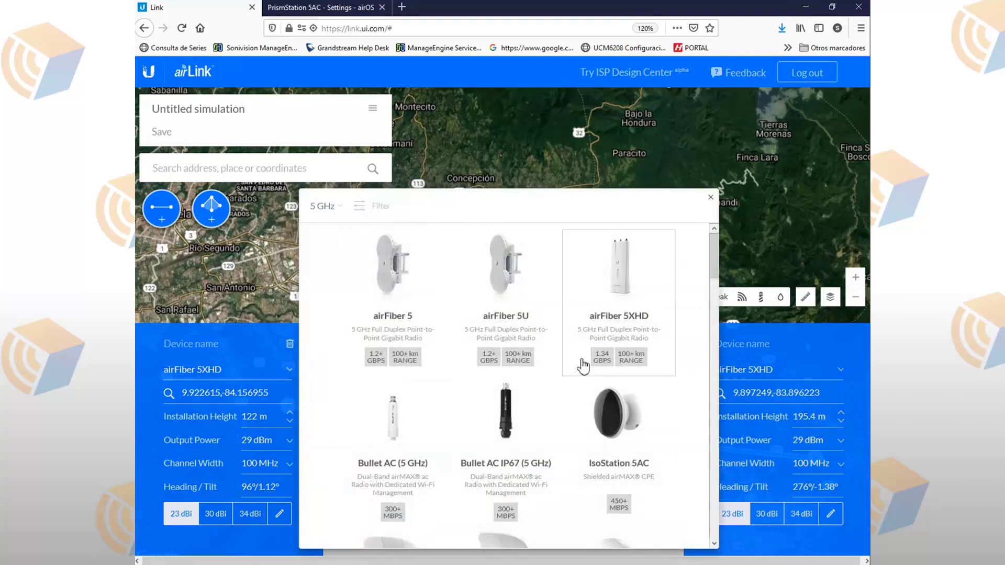
{"action": "scroll", "coordinate": [559, 426], "scroll_direction": "down", "scroll_amount": 5}
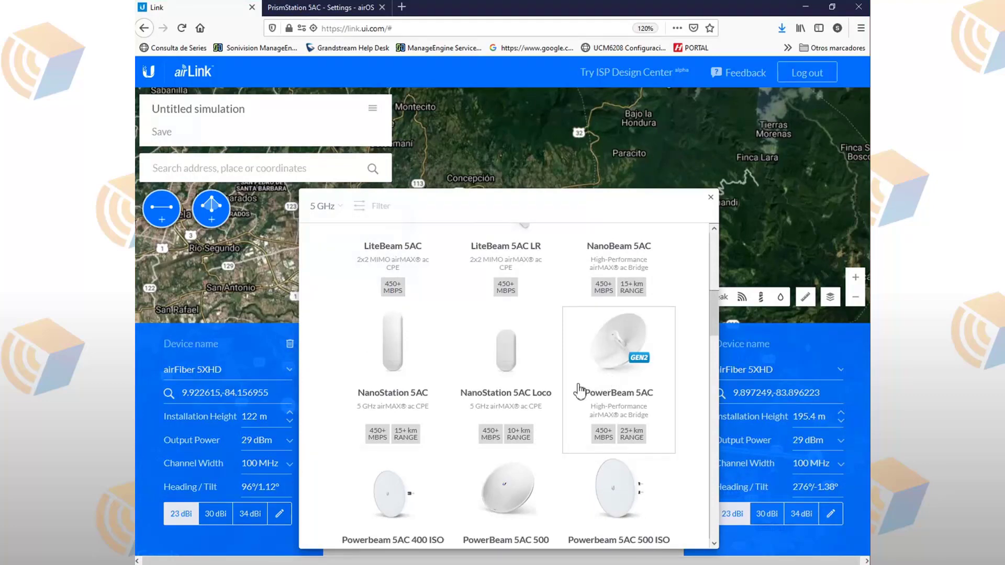
{"action": "scroll", "coordinate": [576, 398], "scroll_direction": "down", "scroll_amount": 3}
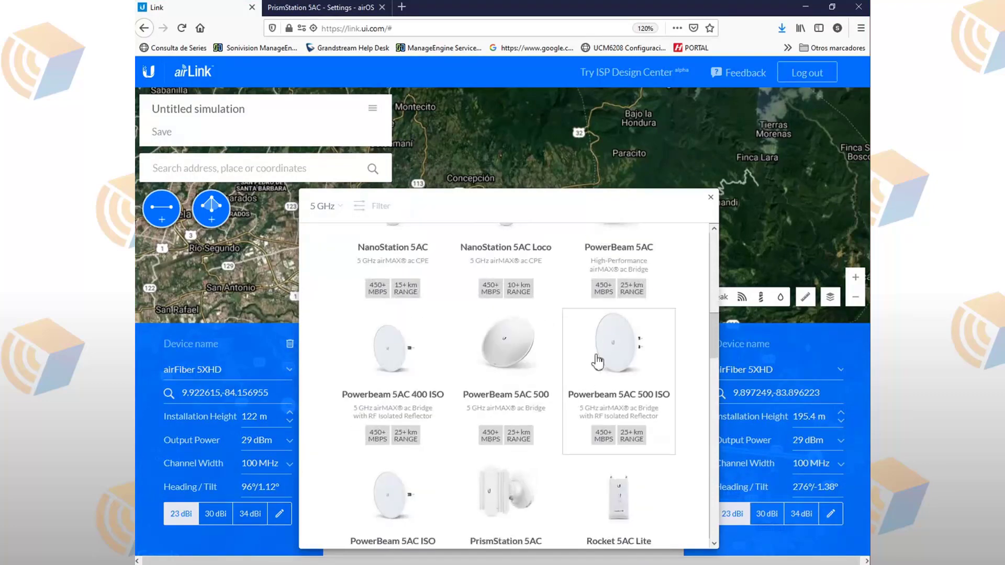
{"action": "left_click", "coordinate": [602, 338]}
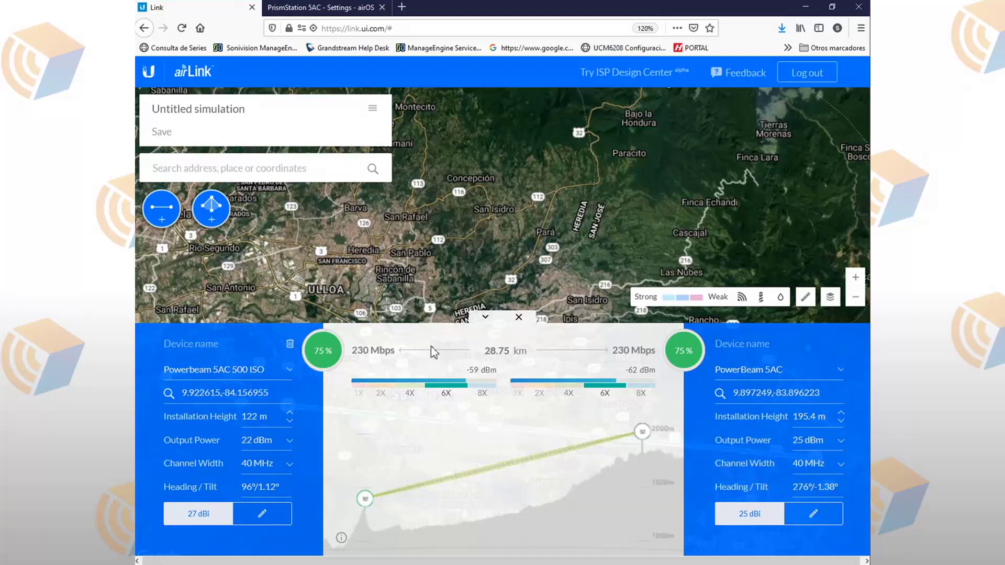
{"action": "mouse_move", "coordinate": [361, 357]}
{"action": "left_click_drag", "start_coordinate": [644, 428], "coordinate": [644, 424]}
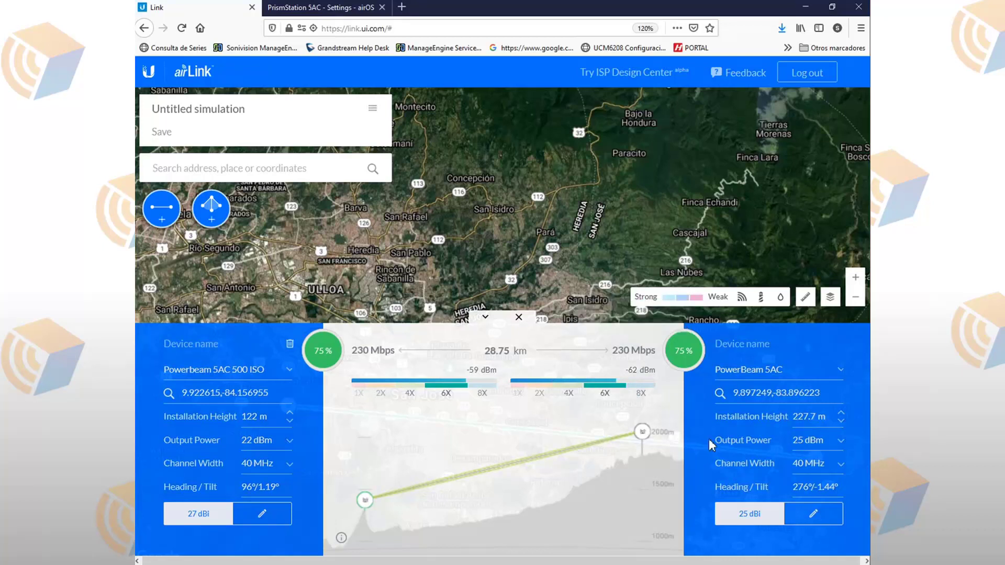
Step: Narrow the channel width from 40 to 20 MHz
{"action": "left_click", "coordinate": [828, 466]}
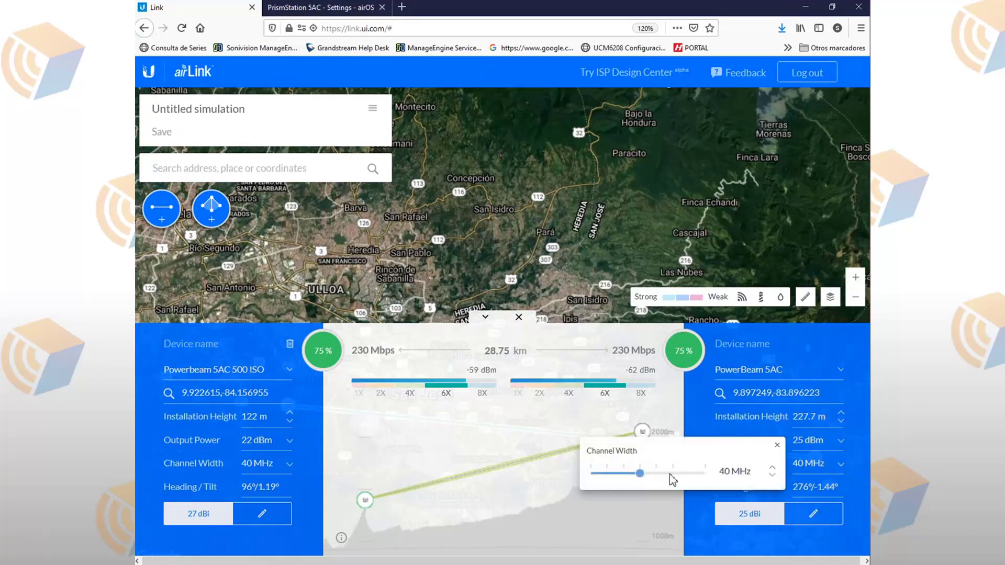
{"action": "left_click_drag", "start_coordinate": [639, 475], "coordinate": [607, 473]}
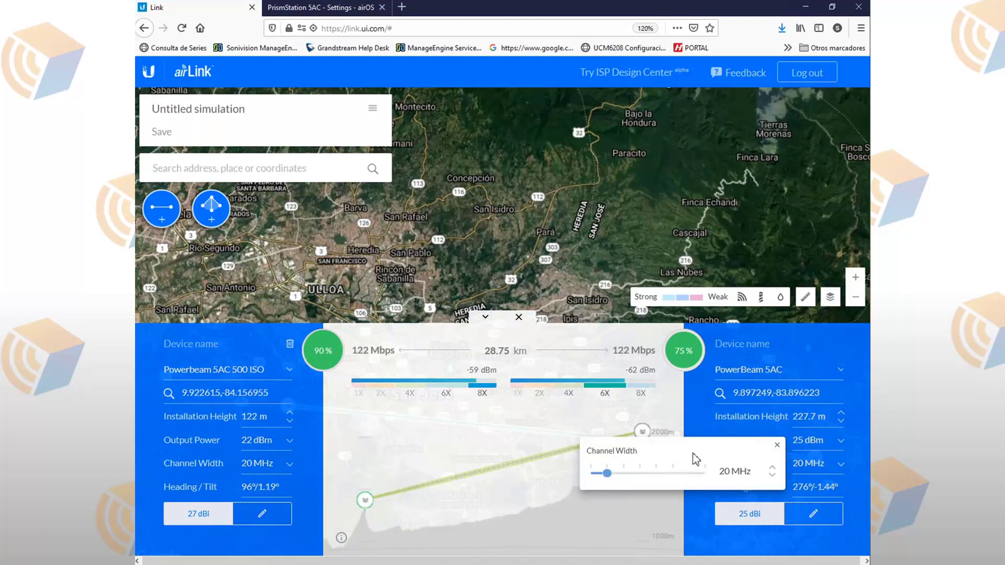
{"action": "left_click", "coordinate": [776, 369]}
Step: Set the eastern radio to Rocket Prism 5AC
{"action": "left_click", "coordinate": [793, 369]}
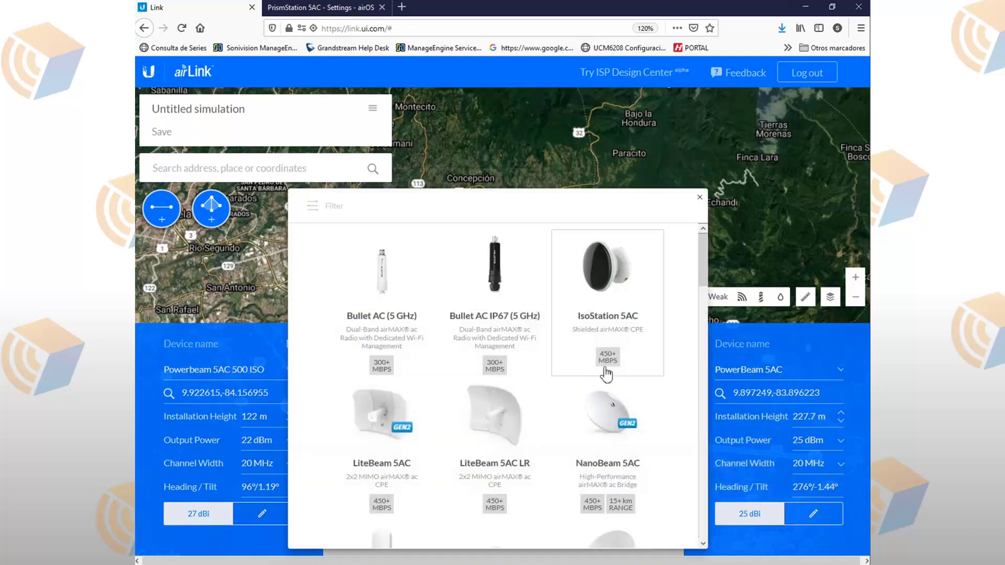
{"action": "scroll", "coordinate": [605, 385], "scroll_direction": "down", "scroll_amount": 2}
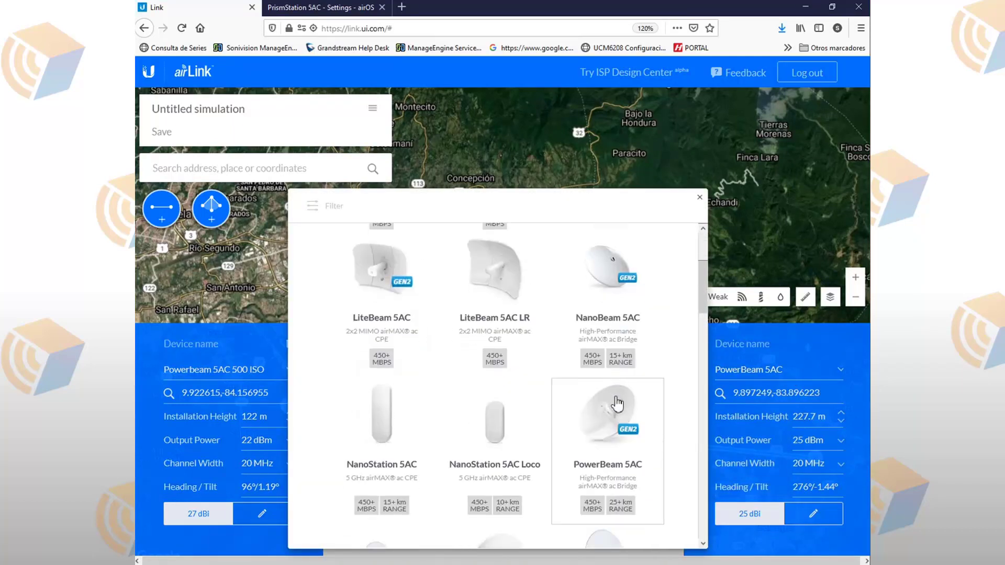
{"action": "scroll", "coordinate": [605, 401], "scroll_direction": "down", "scroll_amount": 5}
{"action": "left_click", "coordinate": [385, 448]}
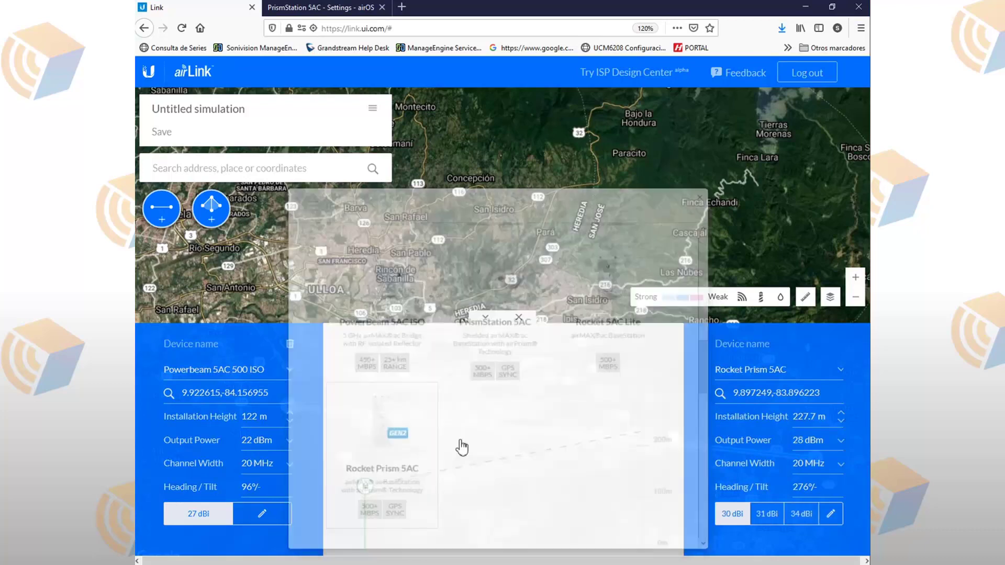
Step: Set the western radio to Rocket Prism 5AC with a 34 dBi antenna
{"action": "left_click", "coordinate": [254, 370]}
{"action": "scroll", "coordinate": [466, 438], "scroll_direction": "down", "scroll_amount": 12}
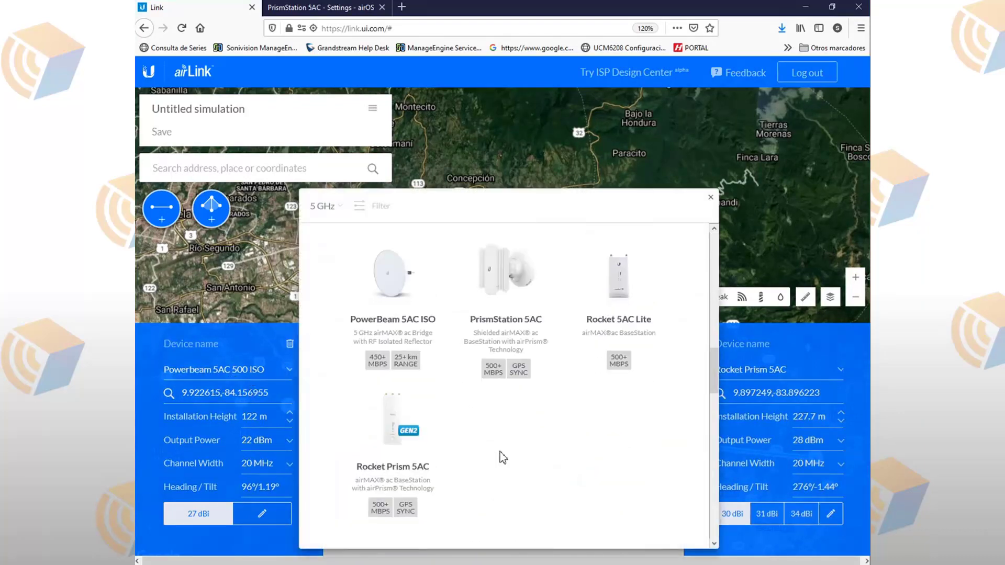
{"action": "scroll", "coordinate": [419, 343], "scroll_direction": "up", "scroll_amount": 1}
{"action": "scroll", "coordinate": [419, 343], "scroll_direction": "up", "scroll_amount": 3}
{"action": "left_click", "coordinate": [427, 347]}
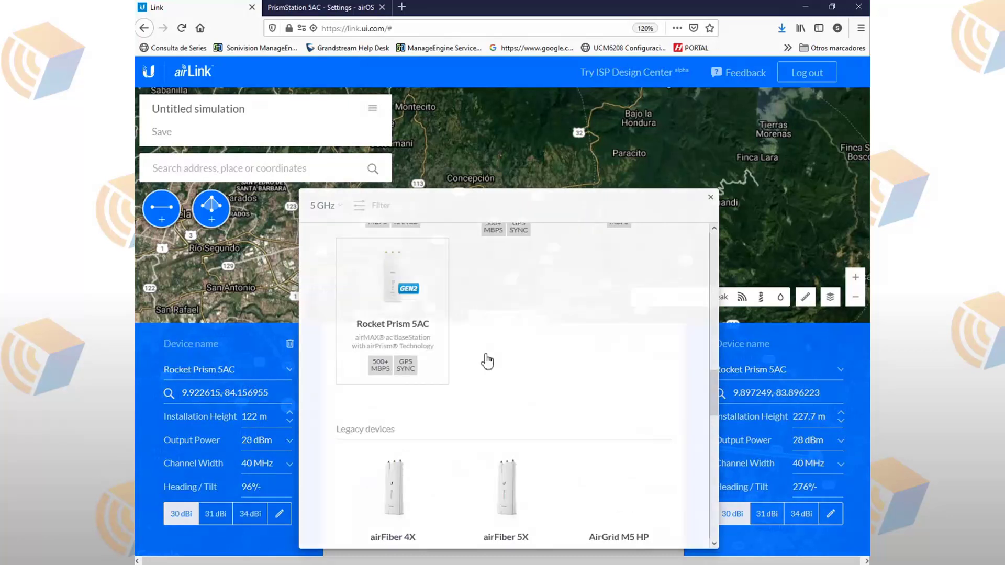
{"action": "left_click", "coordinate": [260, 515]}
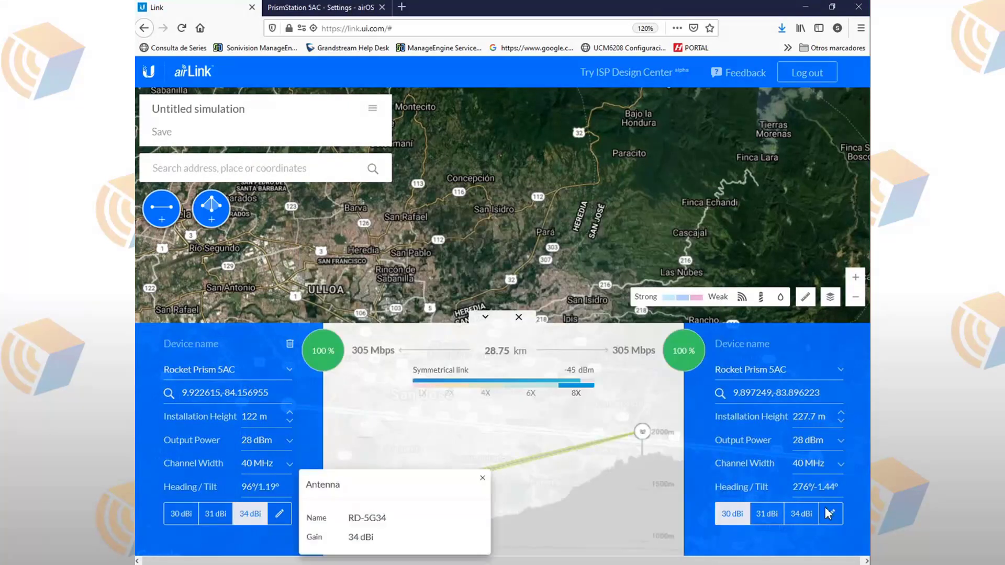
Step: Give the eastern end a 34 dBi antenna and set heights to 189.5 m west, 282.9 m east
{"action": "left_click", "coordinate": [804, 515]}
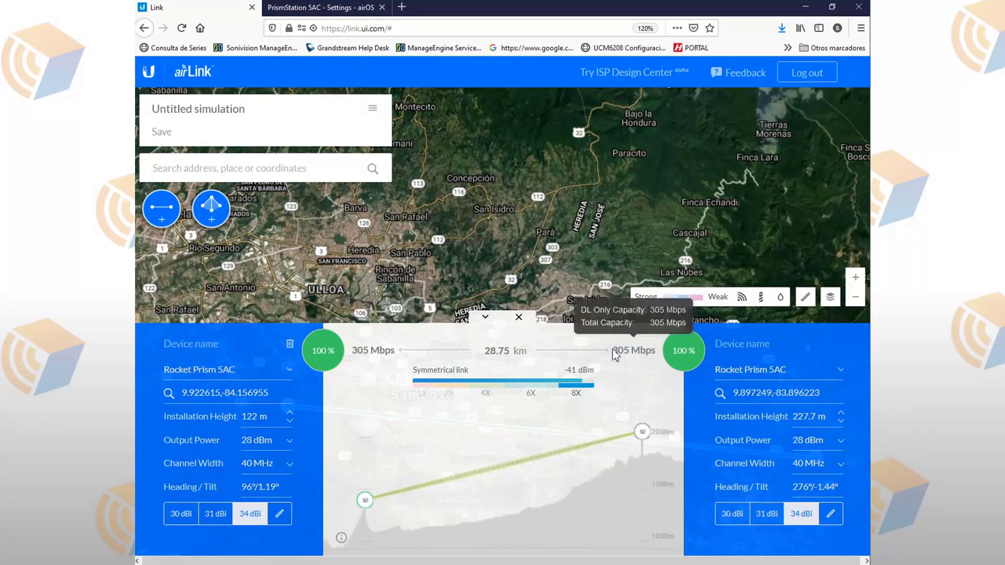
{"action": "mouse_move", "coordinate": [632, 359]}
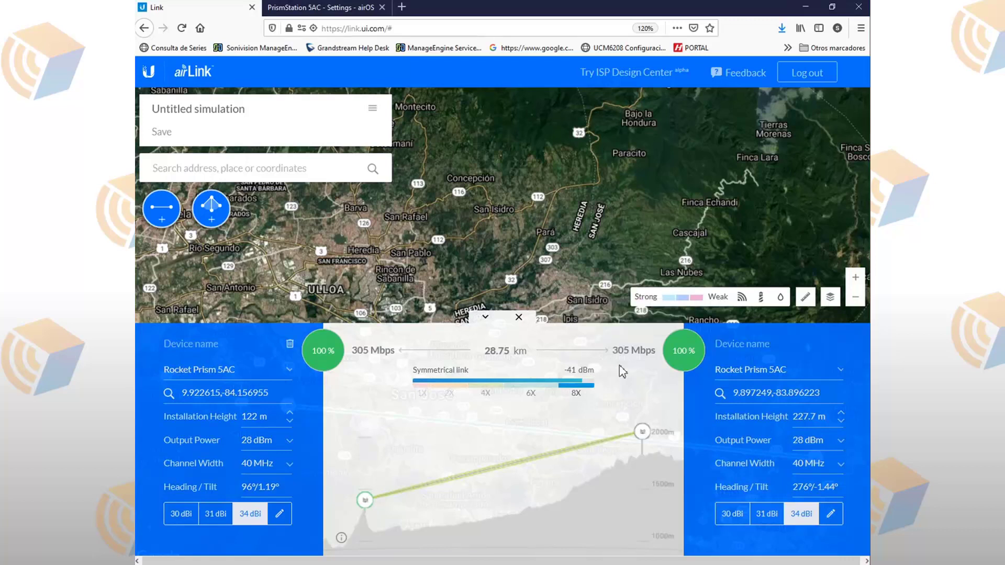
{"action": "left_click_drag", "start_coordinate": [642, 433], "coordinate": [639, 410]}
{"action": "left_click_drag", "start_coordinate": [364, 505], "coordinate": [365, 486]}
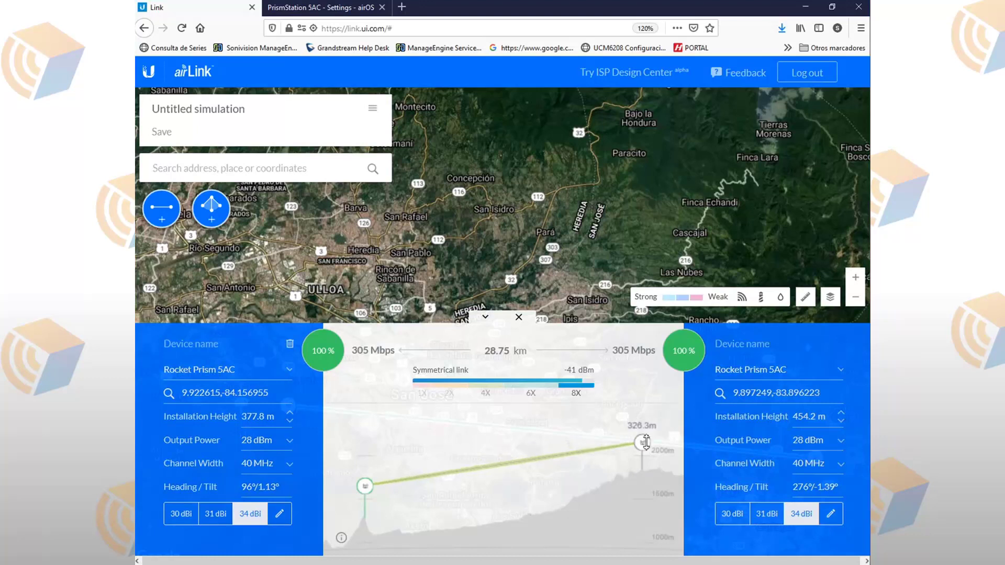
{"action": "left_click_drag", "start_coordinate": [646, 443], "coordinate": [644, 443]}
{"action": "left_click_drag", "start_coordinate": [364, 479], "coordinate": [365, 495]}
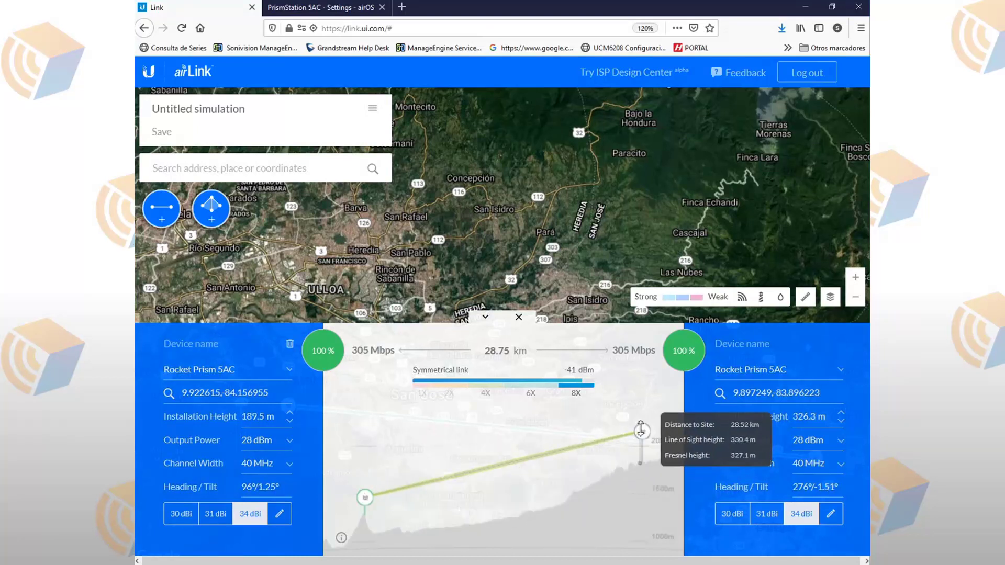
{"action": "left_click_drag", "start_coordinate": [644, 429], "coordinate": [644, 434]}
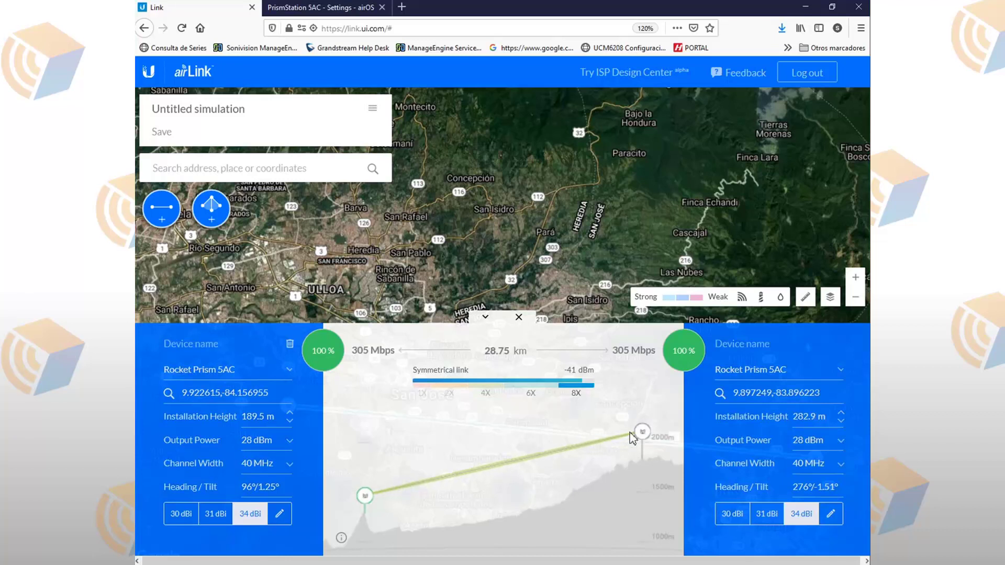